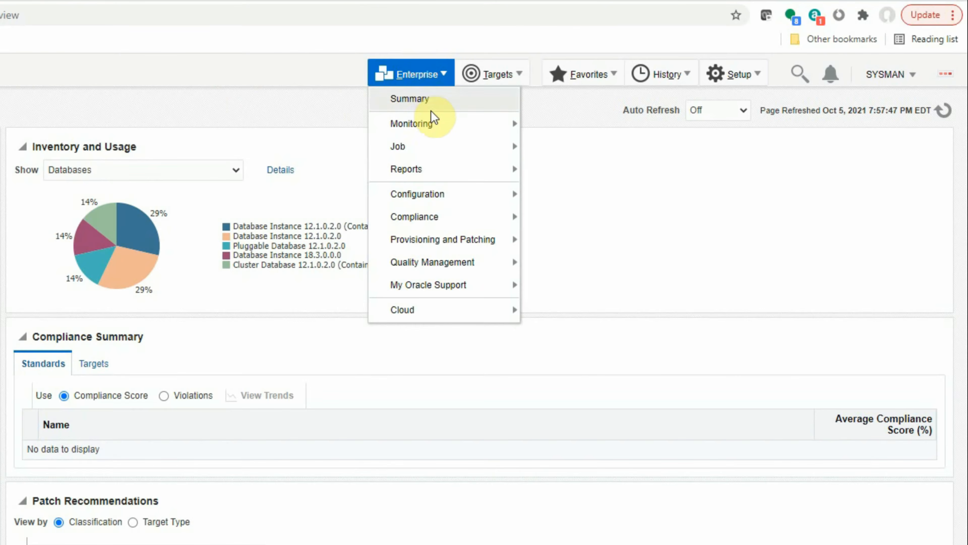
pyautogui.moveTo(608, 101)
pyautogui.click(732, 167)
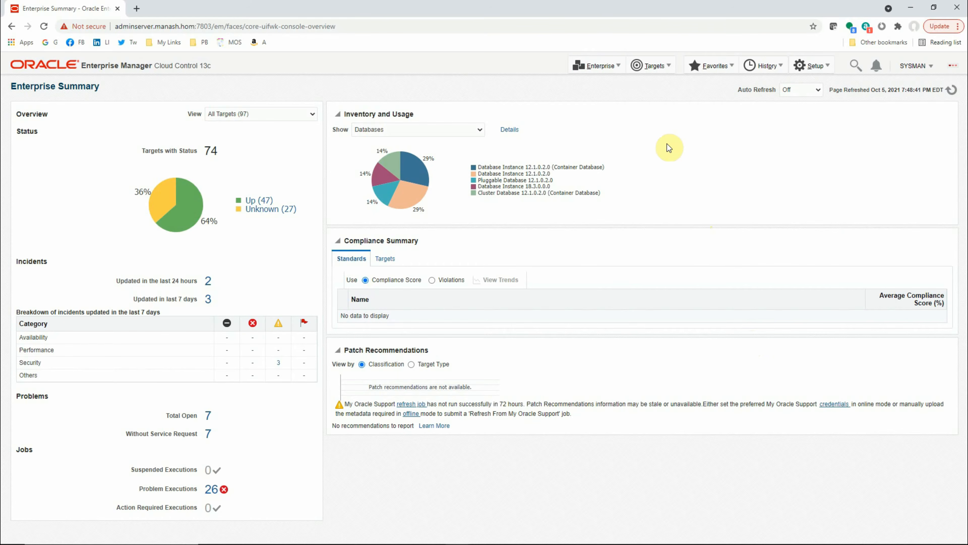
# Open the home page of the catdb database instance from the list of all targets.
pyautogui.click(657, 69)
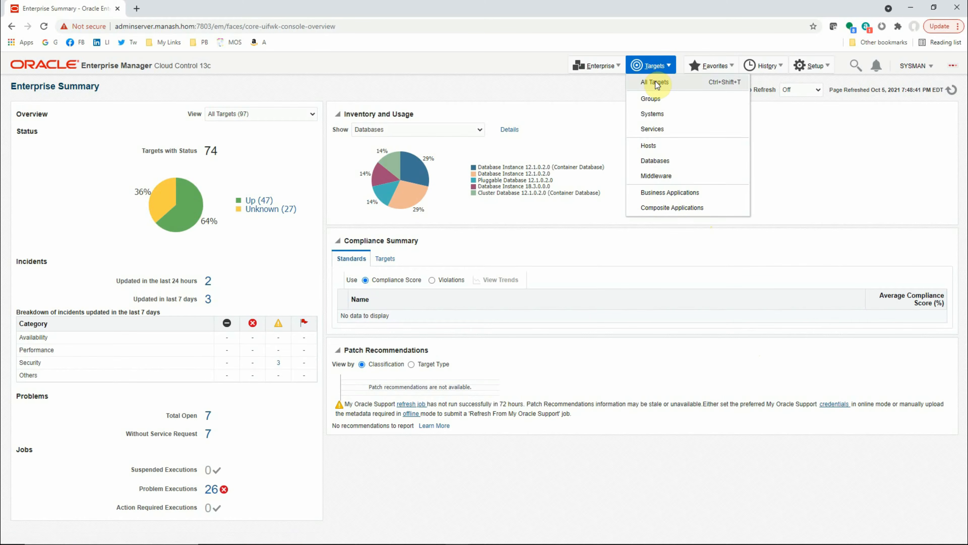
pyautogui.click(655, 82)
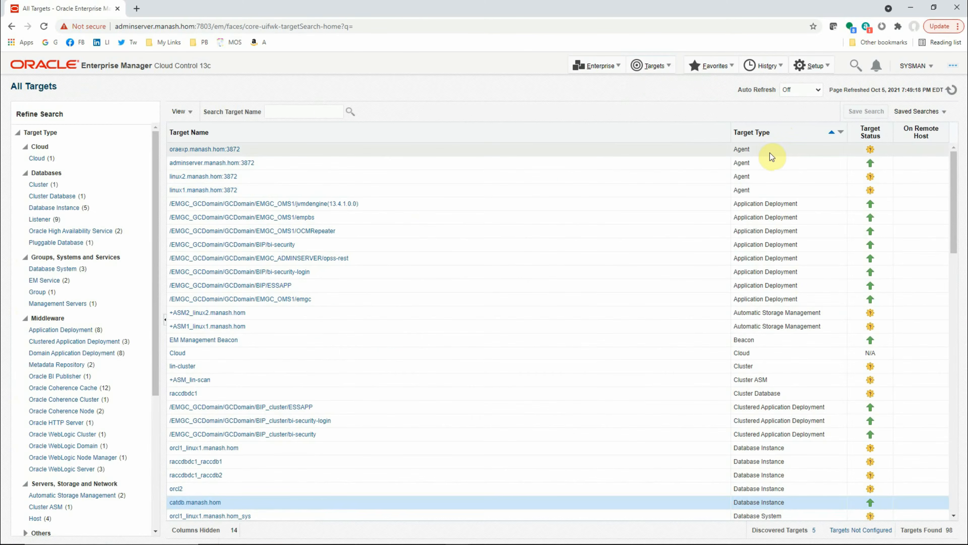
pyautogui.scroll(-3, 202, 492)
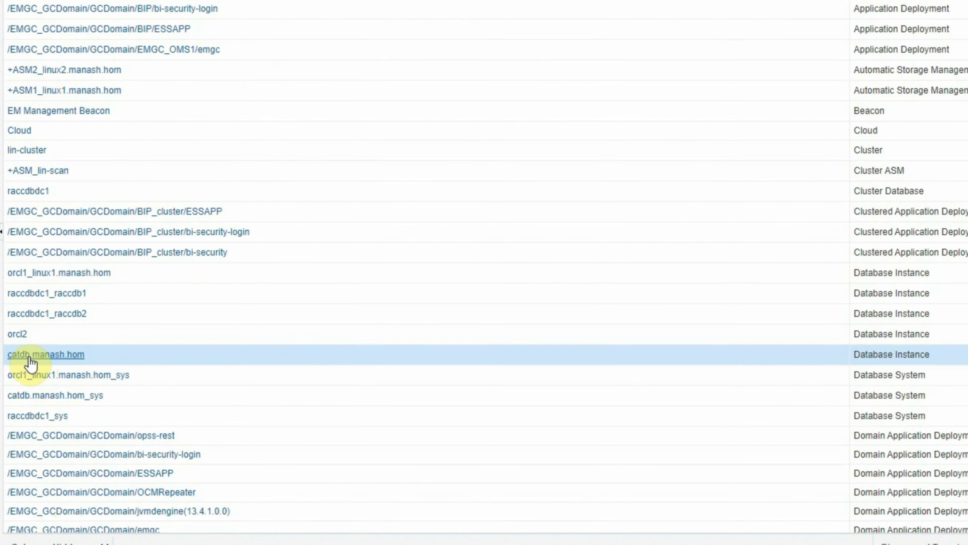
pyautogui.click(45, 357)
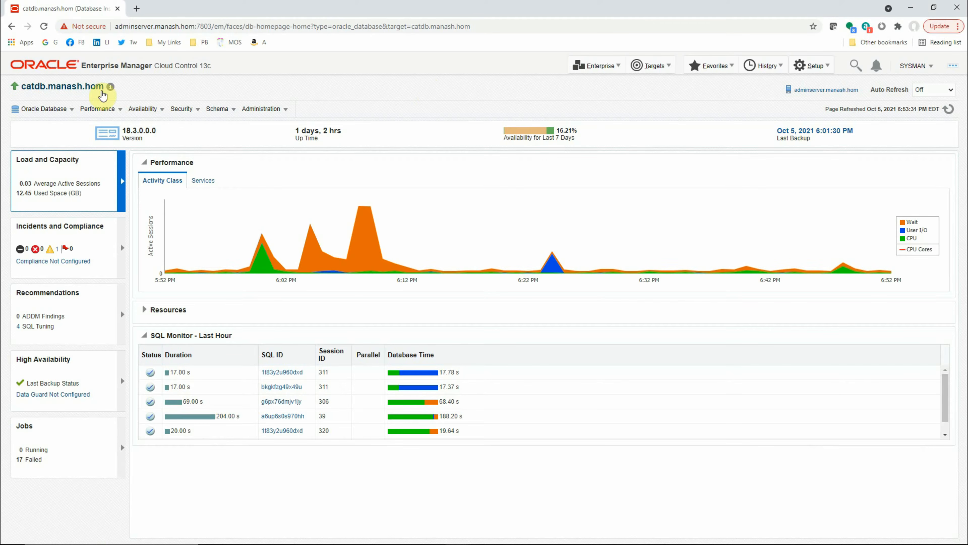
# Open the Metric and Collection Settings page in the monitoring options of the catdb database.
pyautogui.click(49, 112)
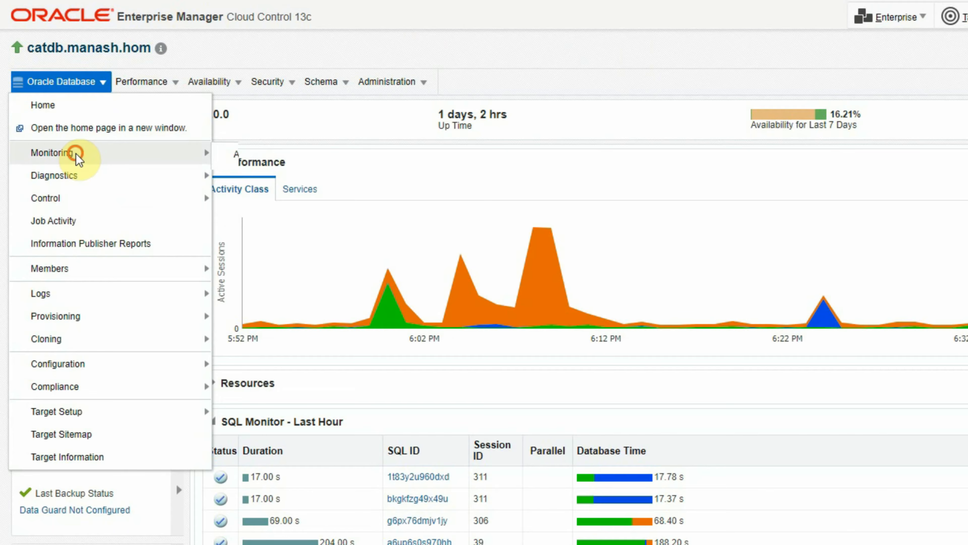
pyautogui.moveTo(56, 160)
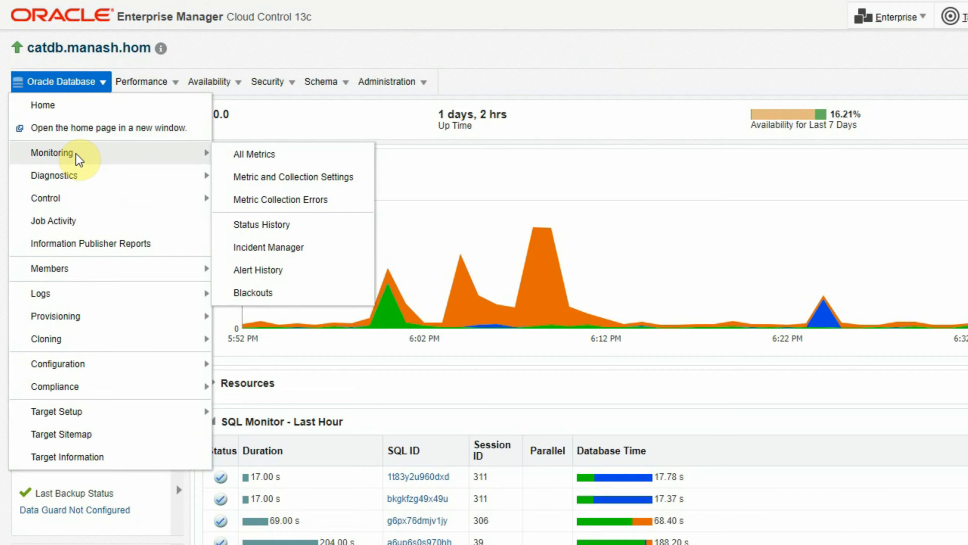
pyautogui.click(331, 182)
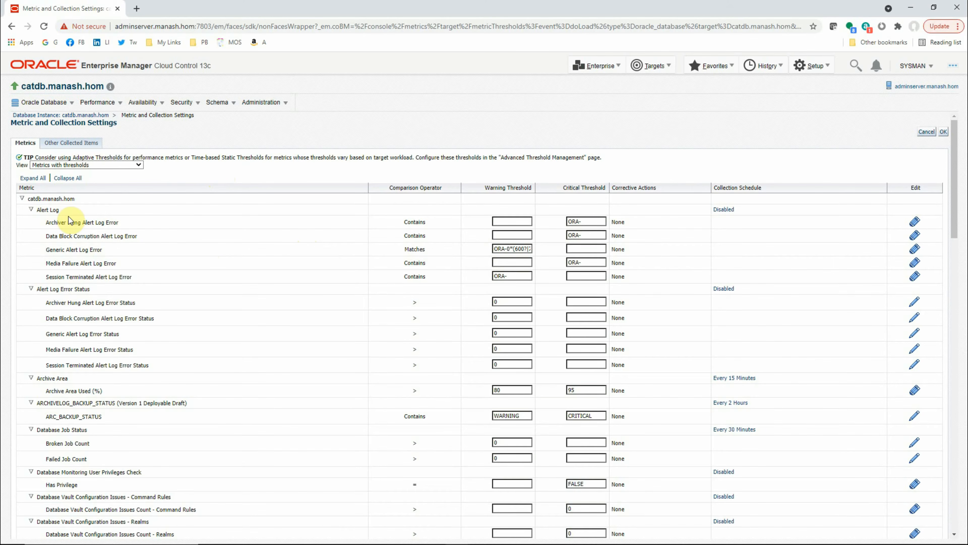
# Review the built-in metrics of the catdb database with their warning thresholds, critical thresholds and collection schedules.
pyautogui.scroll(-10, 63, 274)
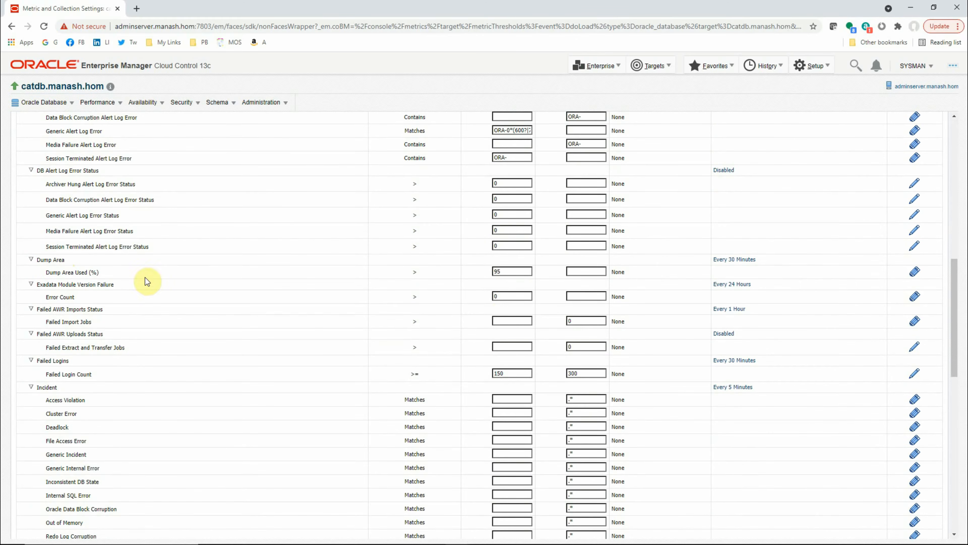
pyautogui.scroll(-10, 186, 338)
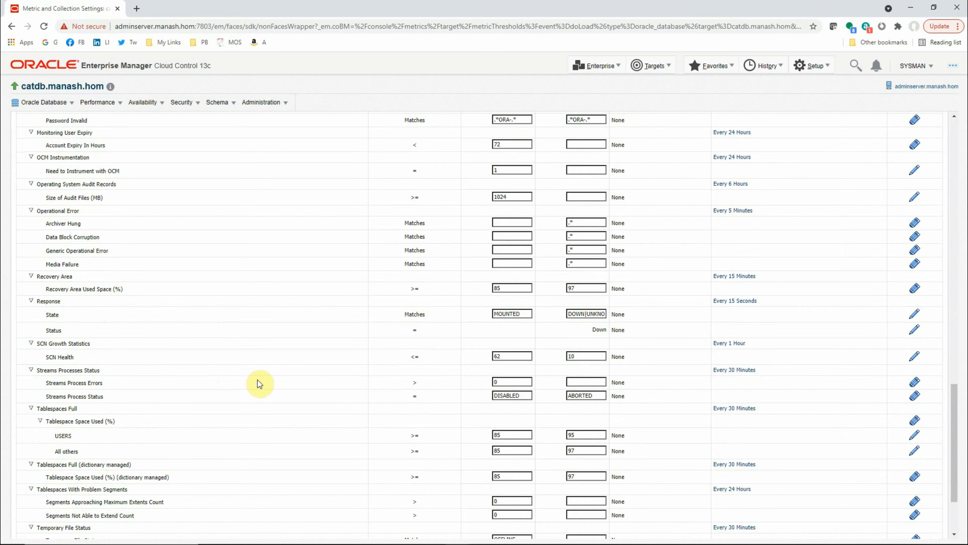
pyautogui.scroll(-3, 79, 325)
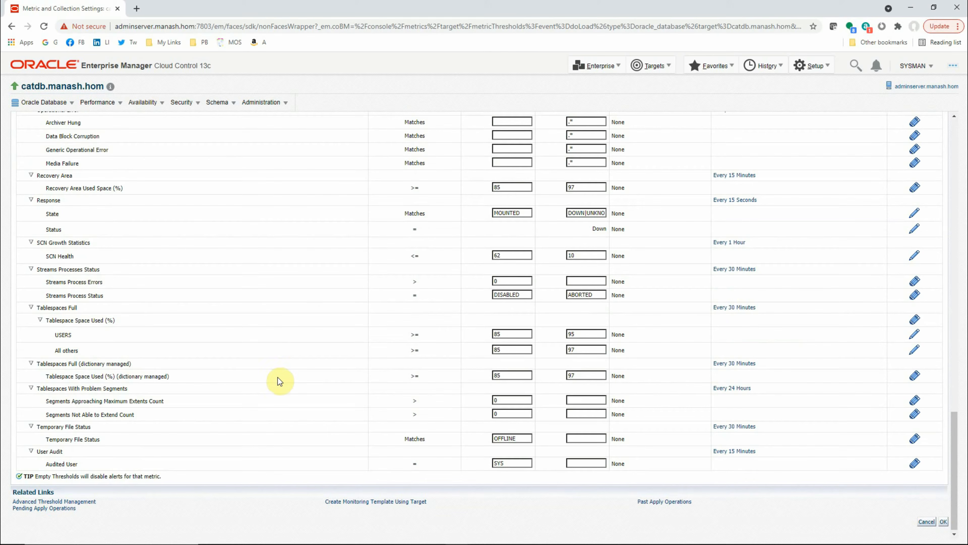
pyautogui.scroll(6, 284, 386)
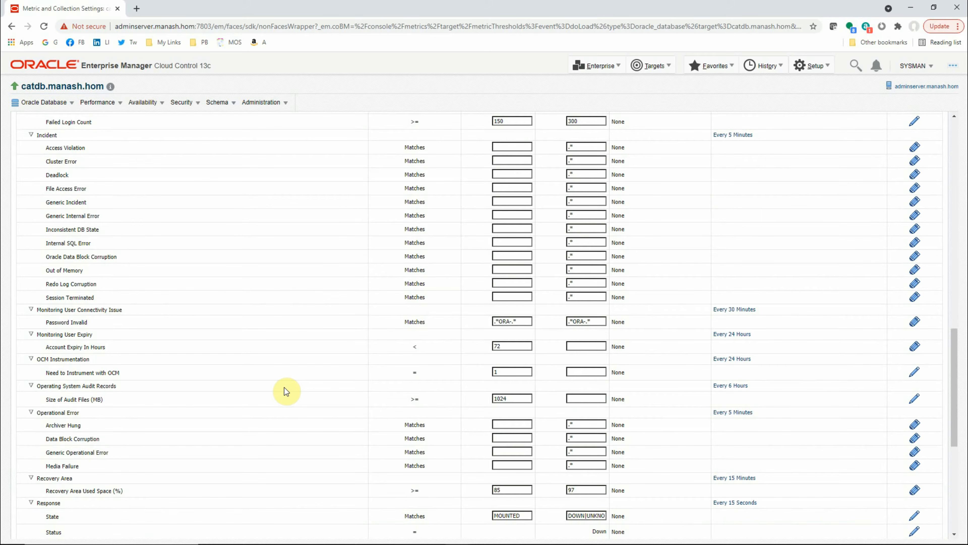
pyautogui.scroll(5, 284, 387)
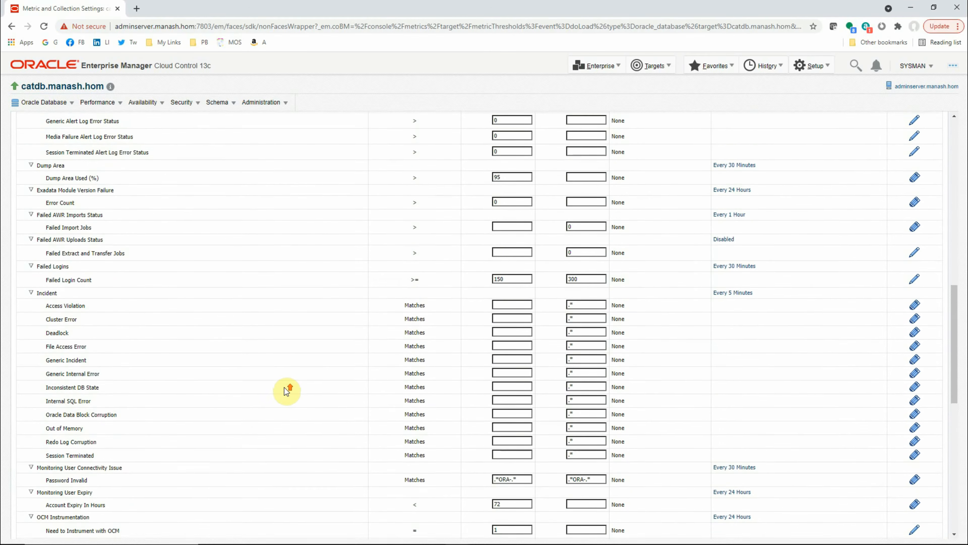
pyautogui.scroll(2, 284, 388)
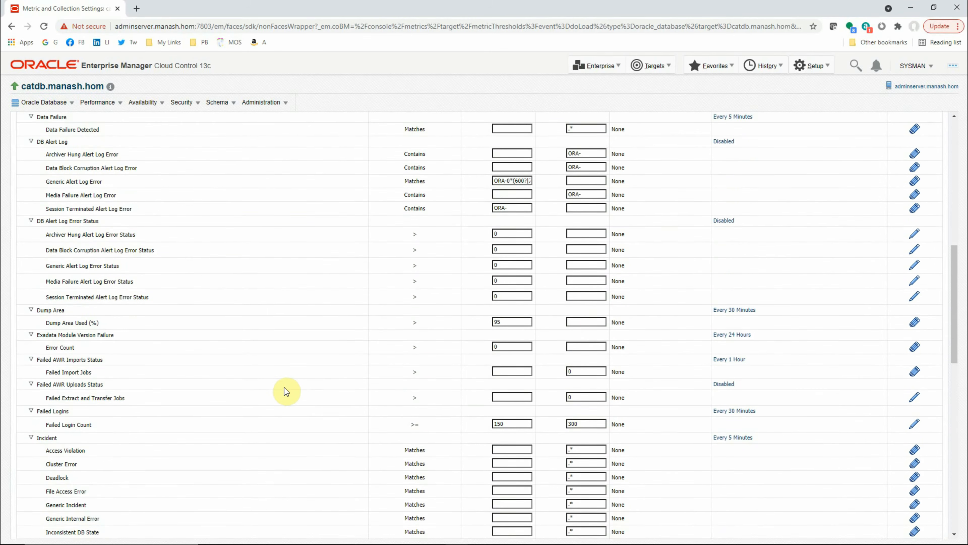
pyautogui.scroll(2, 287, 390)
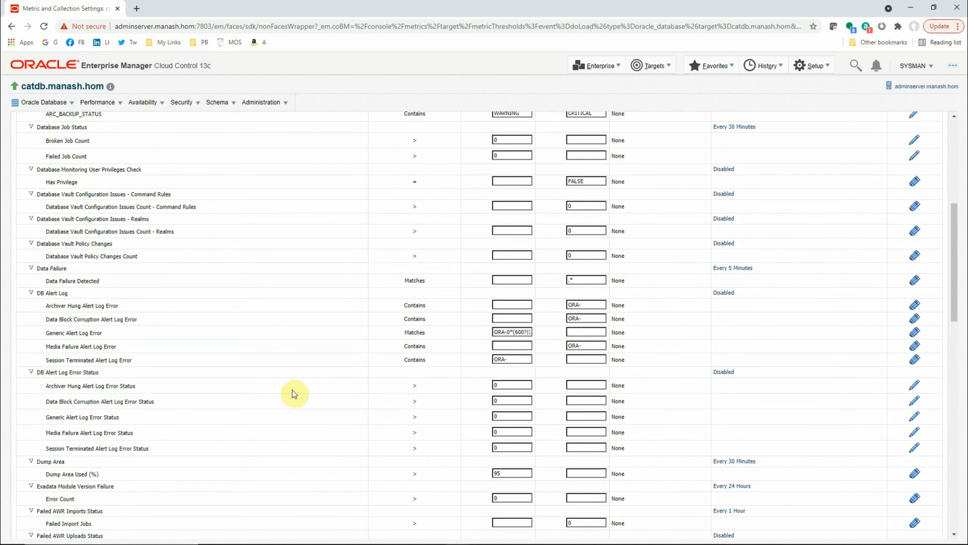
pyautogui.scroll(2, 293, 393)
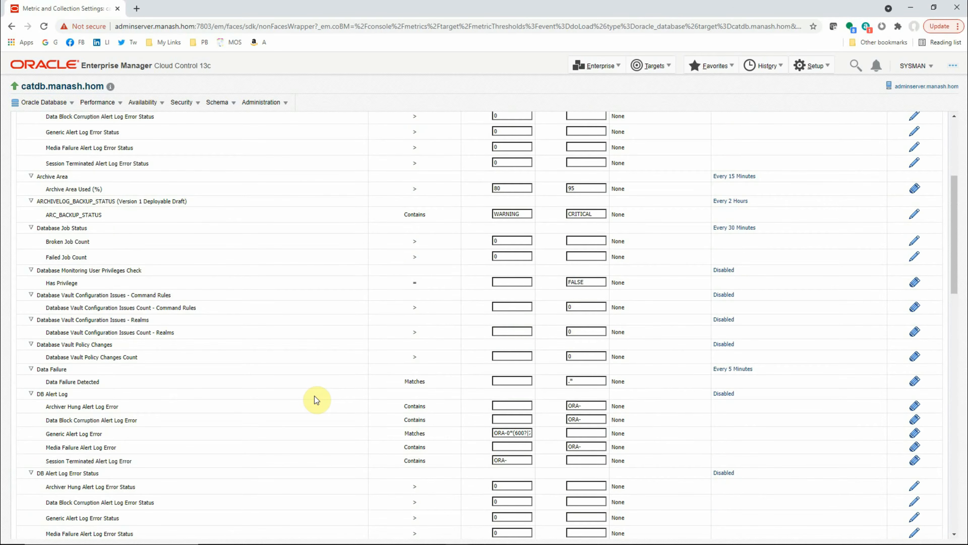
pyautogui.scroll(2, 315, 398)
pyautogui.scroll(2, 316, 399)
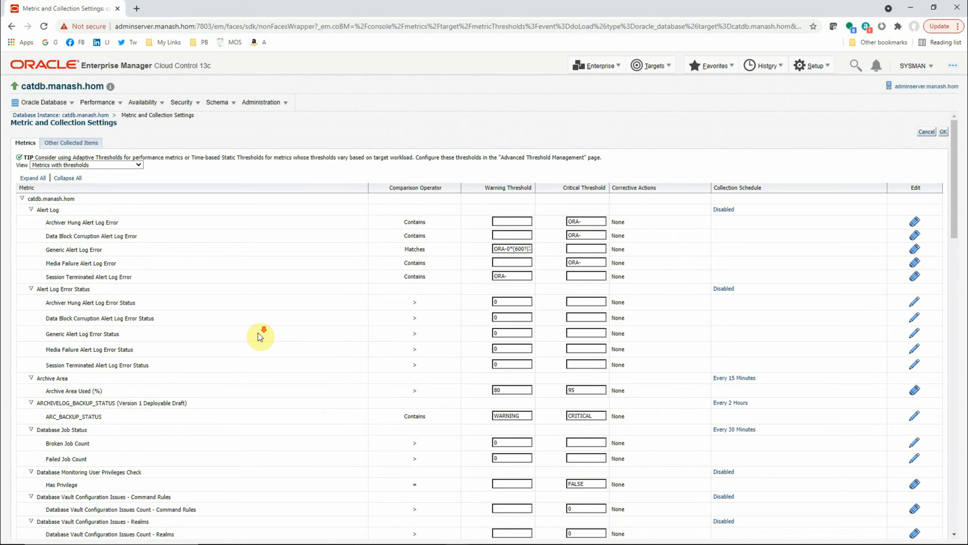
pyautogui.scroll(-2, 260, 337)
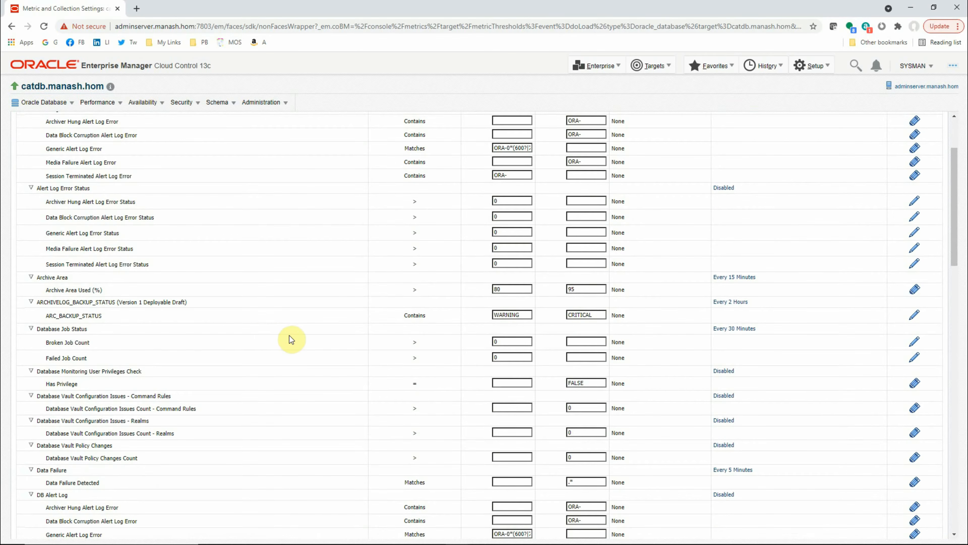
pyautogui.scroll(-1, 289, 336)
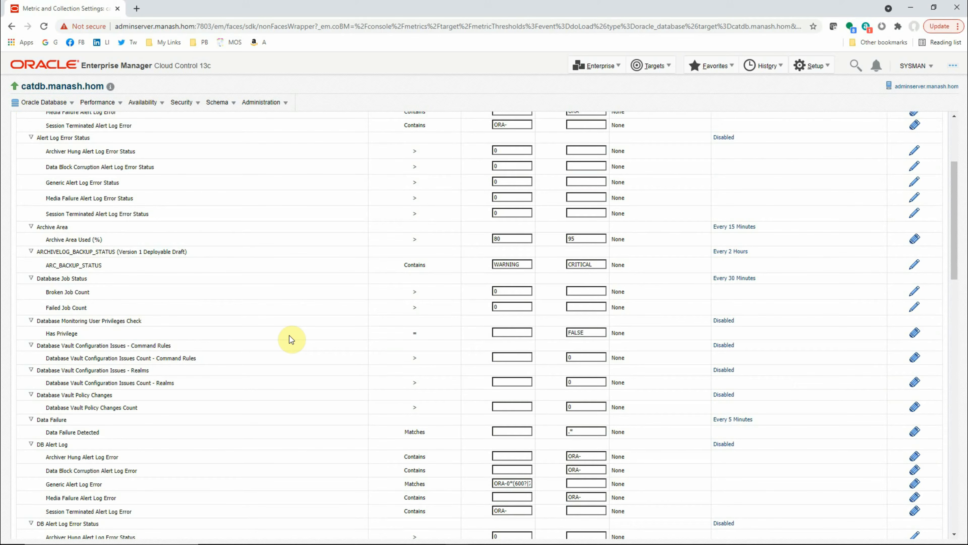
pyautogui.scroll(3, 289, 336)
# Open the Performance Home page of the catdb database.
pyautogui.click(101, 104)
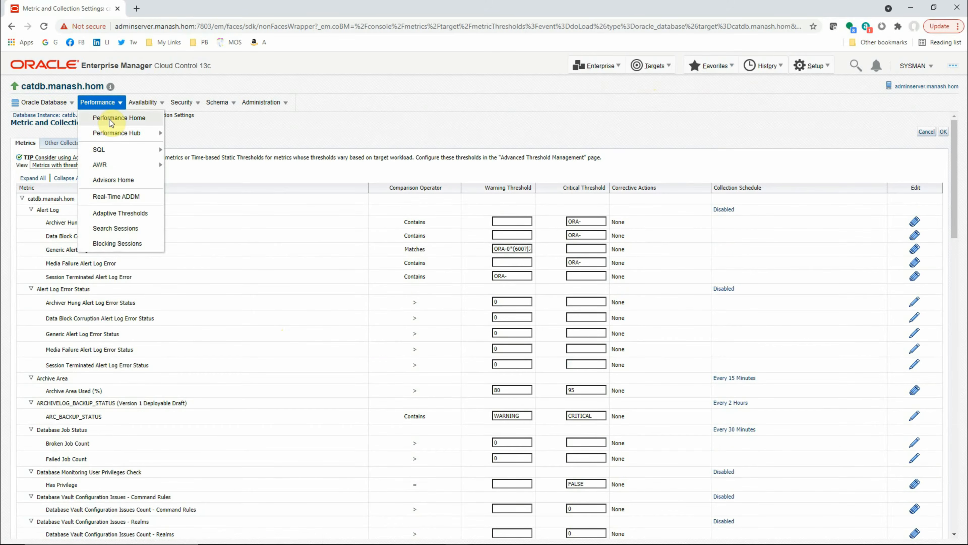
pyautogui.click(109, 119)
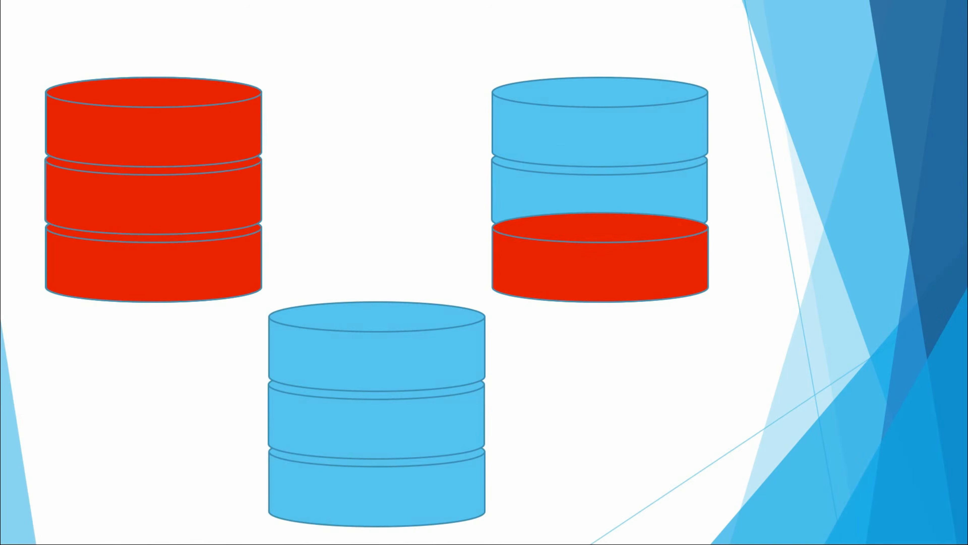
pyautogui.press('Right')
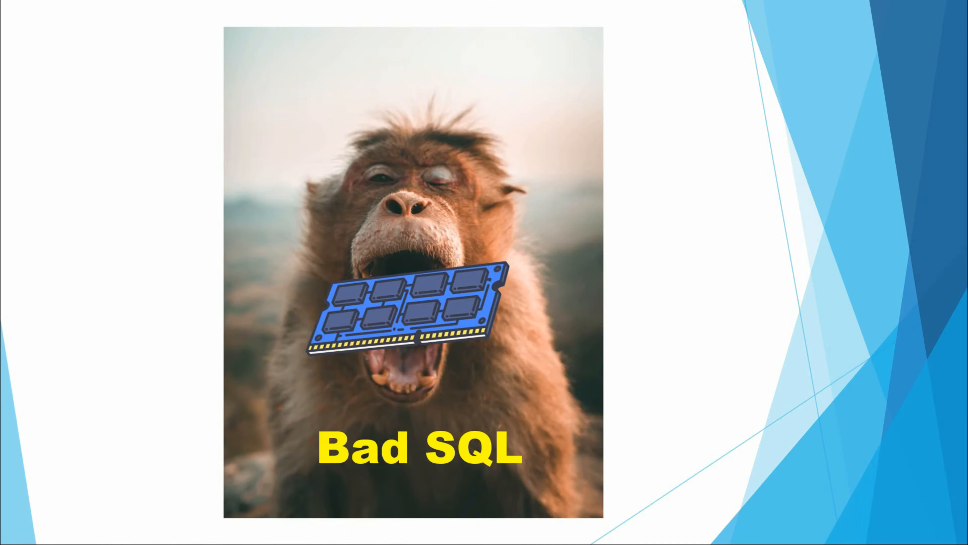
pyautogui.press('Right')
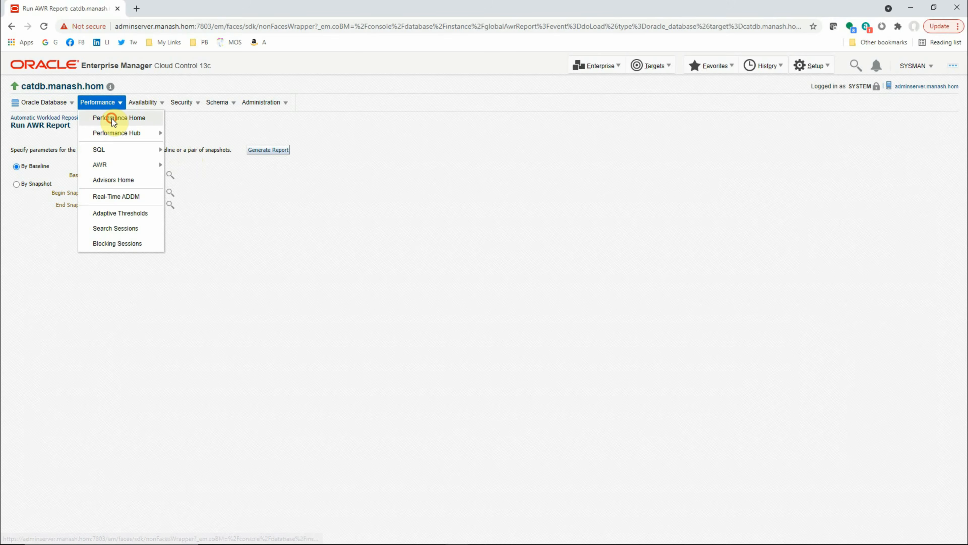
pyautogui.click(111, 117)
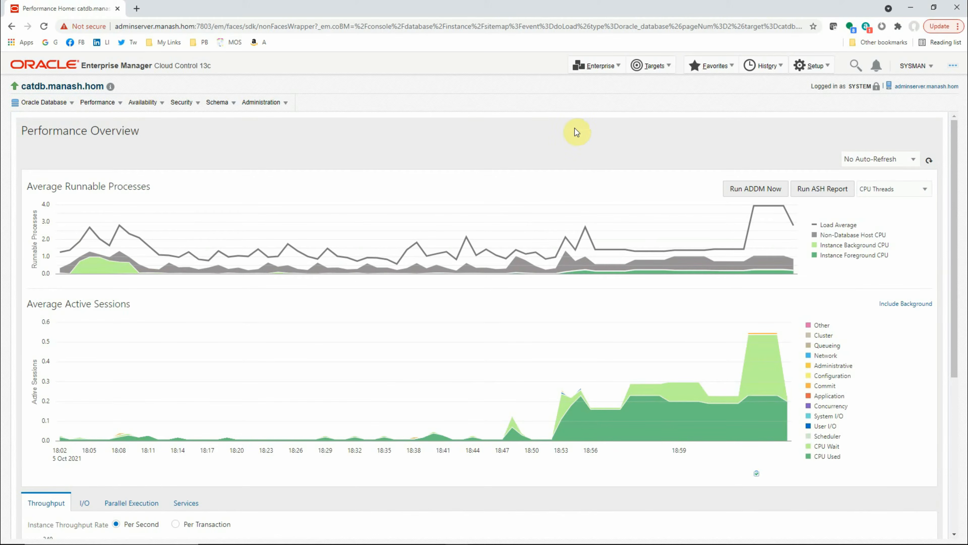
# Open the Metric Extensions page from the enterprise-wide monitoring options.
pyautogui.click(609, 69)
pyautogui.click(610, 98)
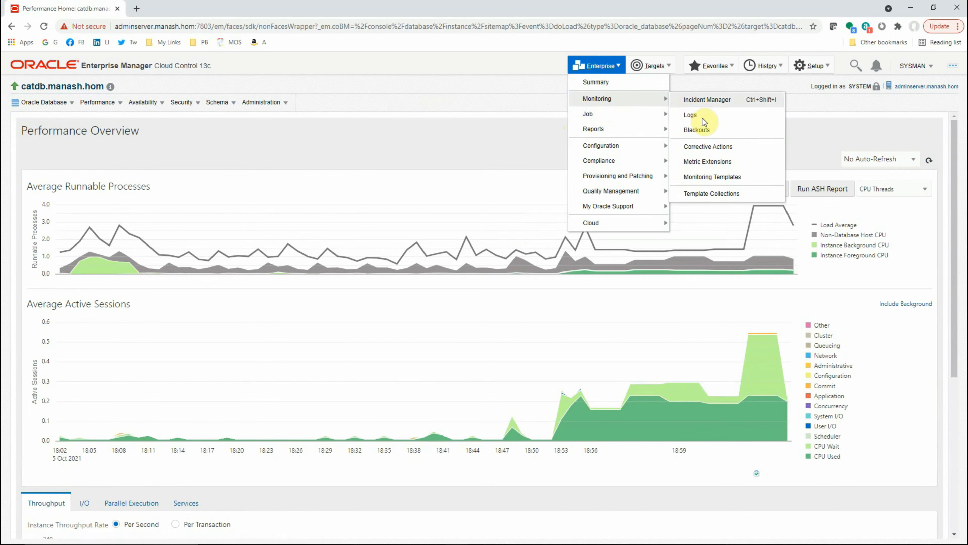
pyautogui.click(734, 164)
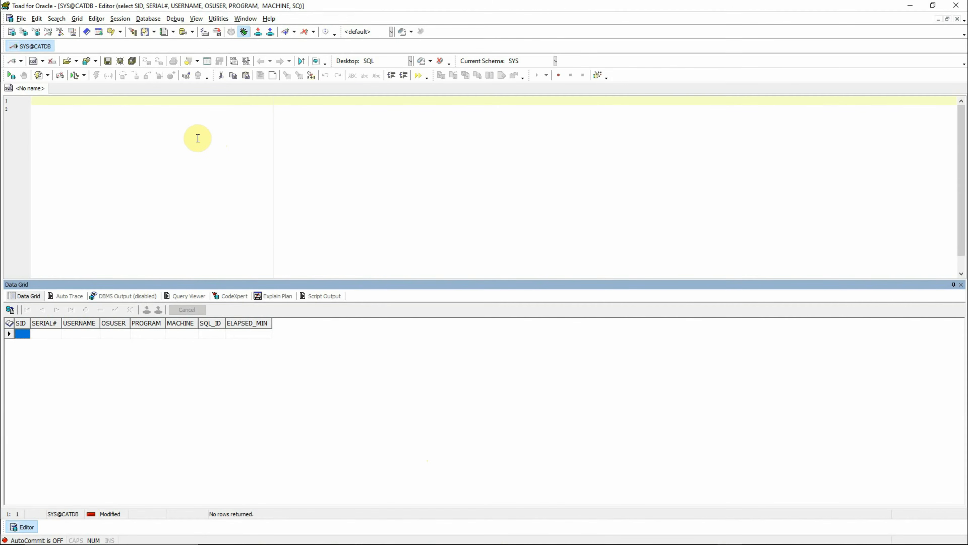
# In Toad for Oracle, paste the v$session query for active non-SYS sessions with last_call_et/60 > 10 and delete its blank first line.
pyautogui.click(165, 130)
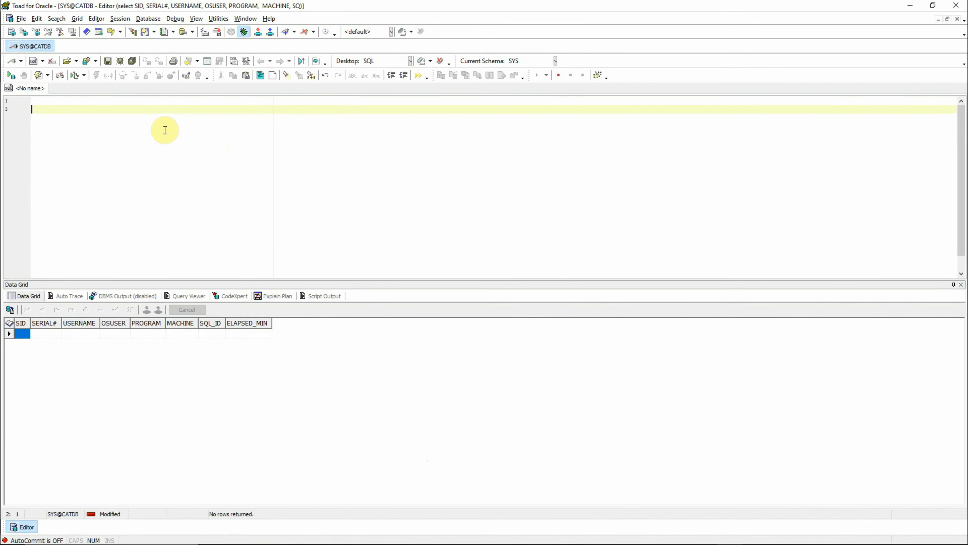
pyautogui.write("select SID, SERIAL#, USERNAME, OSUSER, PROGRAM, MACHINE, SQL_ID, LAST_CALL_ET/60 ELAPSED_MIN from v$session where status='ACTIVE' and username is not null and type <> 'BACKGROUND' and username not in ('SYS') and last_call_et/60 > 10 order by last_call_et desc")
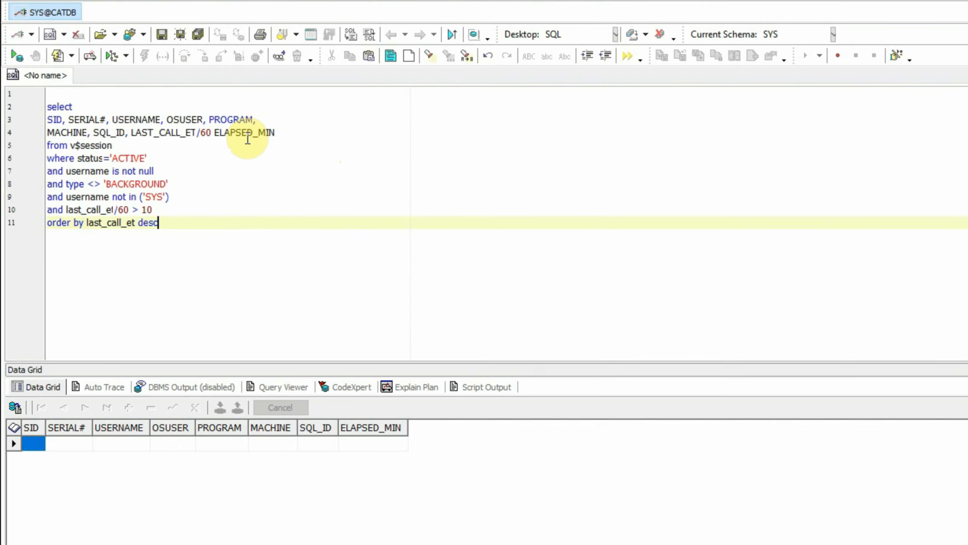
pyautogui.press('Up')
pyautogui.press('Up')
pyautogui.press('Up')
pyautogui.press('Up')
pyautogui.press('Up')
pyautogui.press('Up')
pyautogui.press('Up')
pyautogui.press('Up')
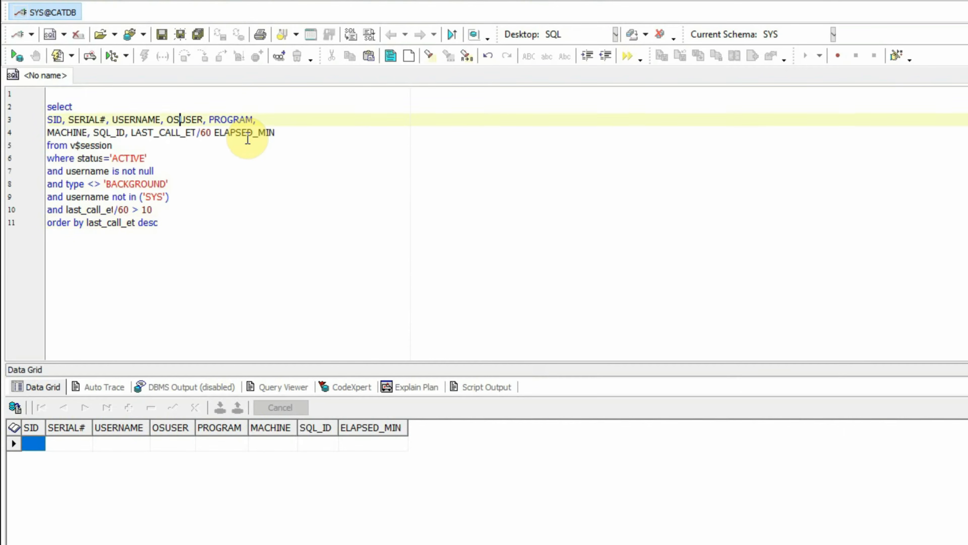
pyautogui.press('Up')
pyautogui.press('Up')
pyautogui.press('Delete')
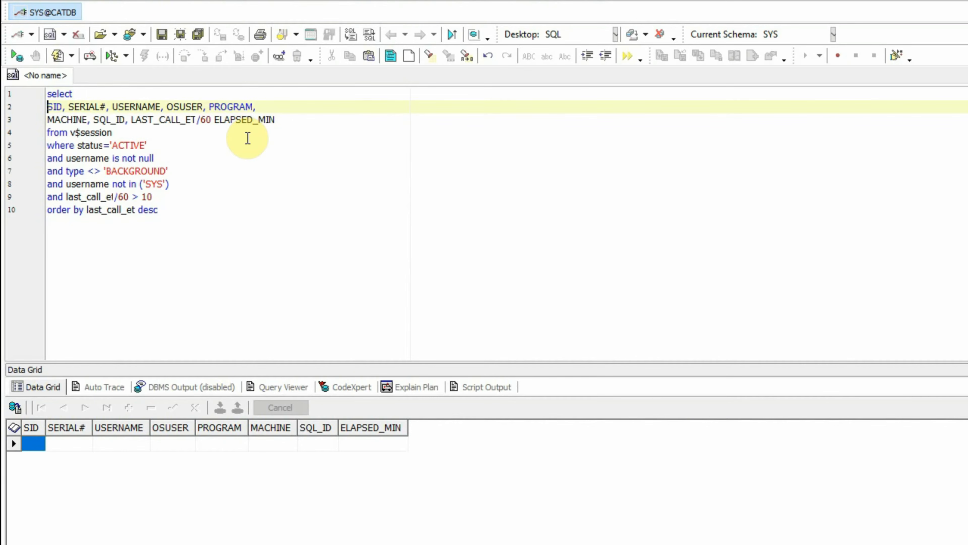
# Examine the query's selected columns one by one, from SID and SERIAL# through SQL_ID to LAST_CALL_ET/60 ELAPSED_MIN.
pyautogui.hotkey('ctrl', 'Right')
pyautogui.hotkey('ctrl', 'Right')
pyautogui.hotkey('ctrl', 'Right')
pyautogui.hotkey('ctrl', 'Right')
pyautogui.press('Home')
pyautogui.press('Down')
pyautogui.hotkey('ctrl', 'Right')
pyautogui.hotkey('ctrl', 'Right')
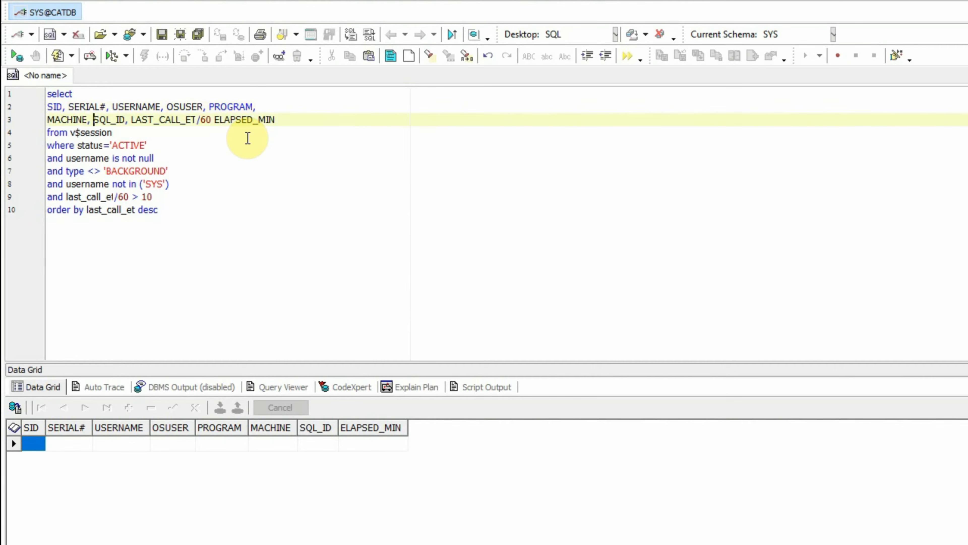
pyautogui.hotkey('ctrl', 'Right')
pyautogui.hotkey('shift', 'Right')
pyautogui.hotkey('shift', 'Right')
pyautogui.hotkey('shift', 'Right')
pyautogui.hotkey('shift', 'Right')
pyautogui.hotkey('shift', 'Right')
pyautogui.hotkey('shift', 'Right')
pyautogui.hotkey('shift', 'Right')
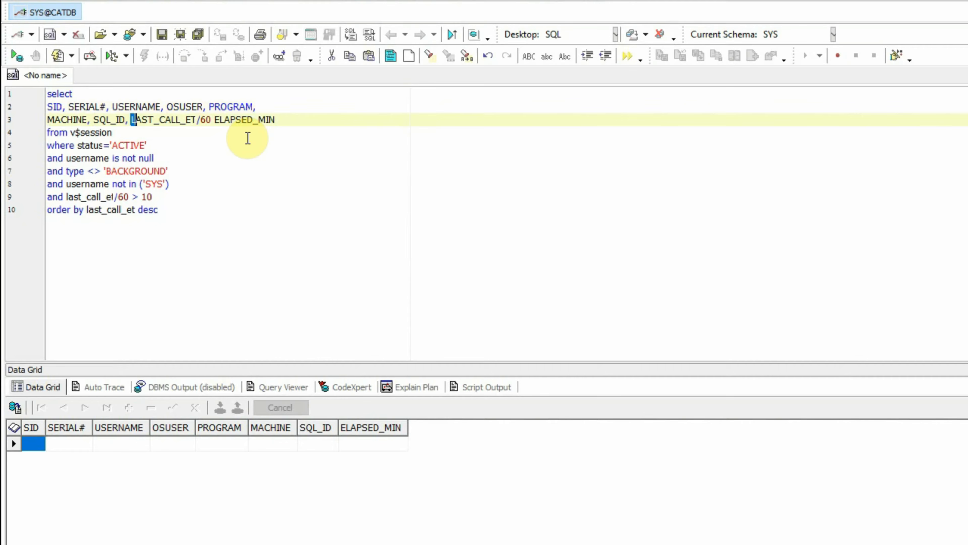
pyautogui.hotkey('shift', 'Right')
pyautogui.hotkey('shift', 'Right')
pyautogui.hotkey('shift', 'Right')
pyautogui.hotkey('shift', 'Right')
pyautogui.hotkey('shift', 'Right')
pyautogui.press('Right')
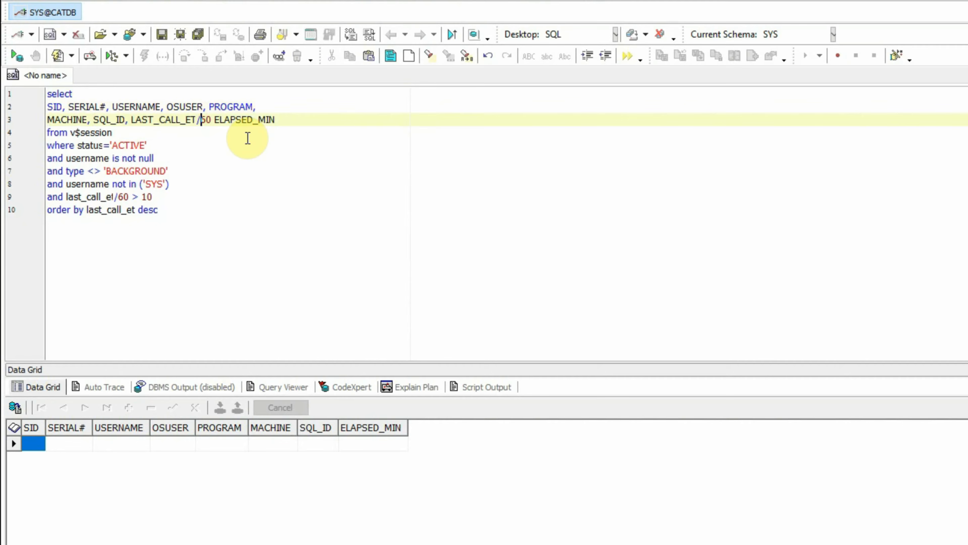
pyautogui.press('Right')
pyautogui.press('Right')
pyautogui.press('Right')
pyautogui.press('Right')
# Select the "from v$session" line of the query to examine its source view.
pyautogui.press('Down')
pyautogui.press('Home')
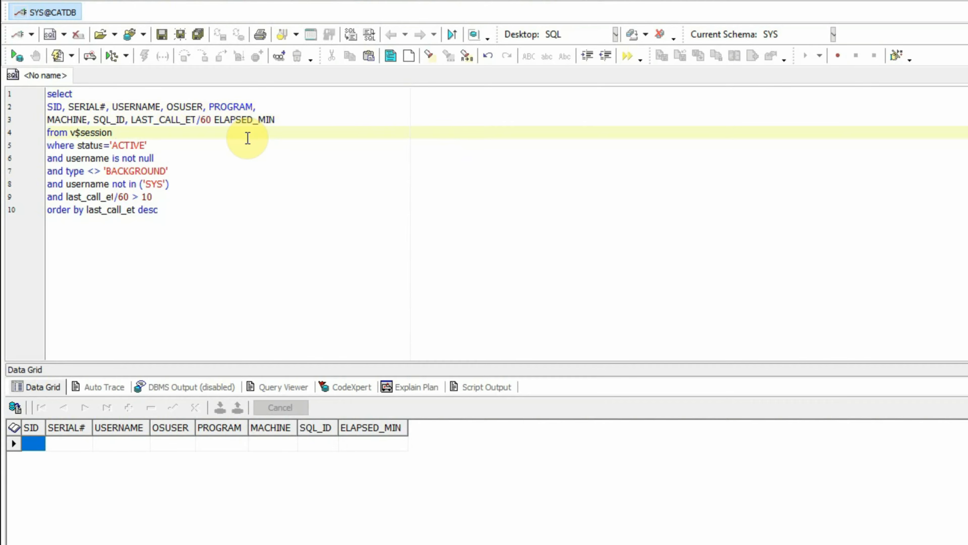
pyautogui.hotkey('shift', 'End')
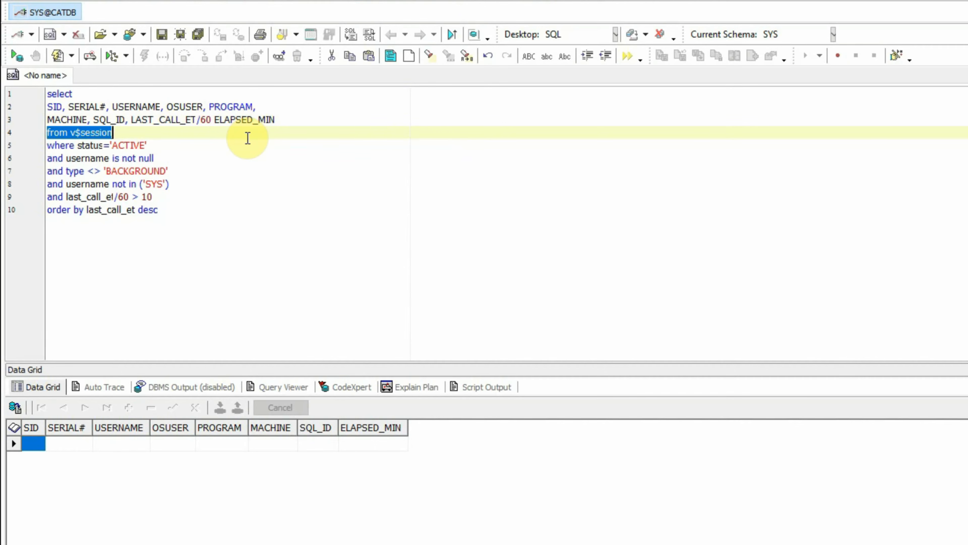
# Examine the query's filter conditions line by line, from status='ACTIVE' through the non-null username and non-BACKGROUND type to the exclusion of SYS.
pyautogui.press('Down')
pyautogui.press('Home')
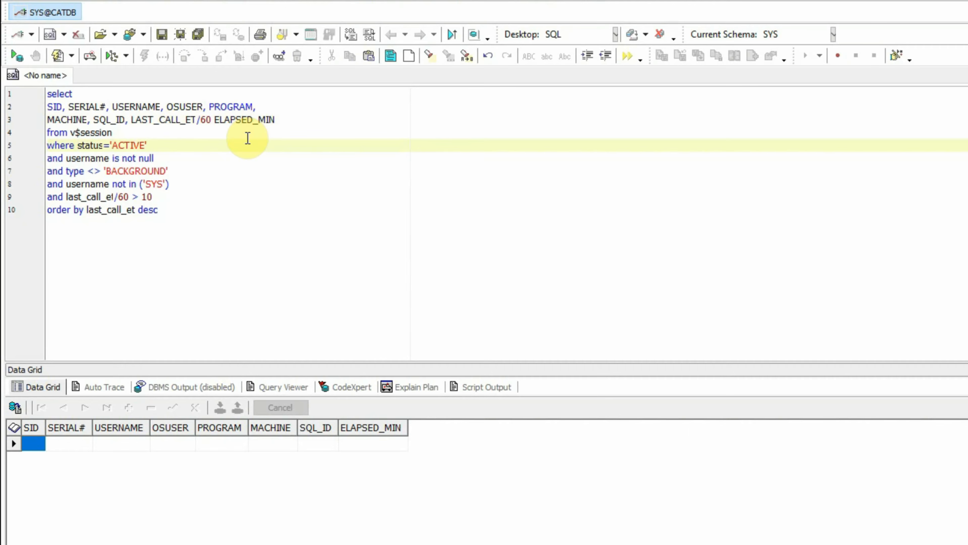
pyautogui.press('End')
pyautogui.press('Home')
pyautogui.press('Down')
pyautogui.hotkey('shift', 'End')
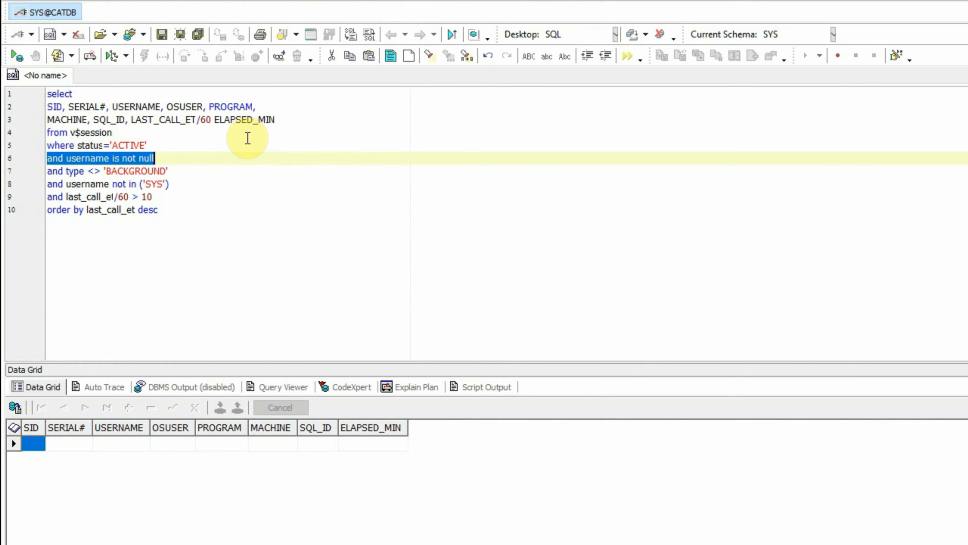
pyautogui.press('Home')
pyautogui.press('Down')
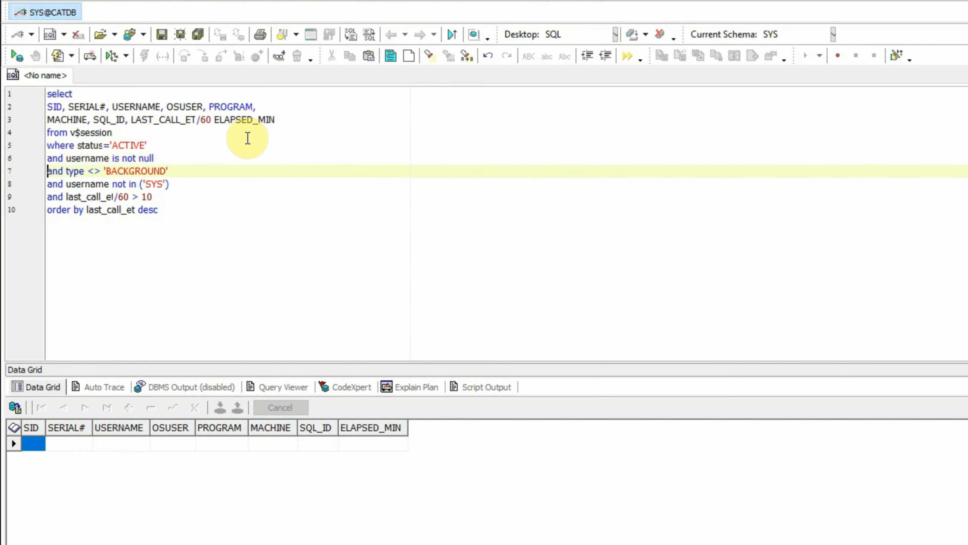
pyautogui.hotkey('shift', 'End')
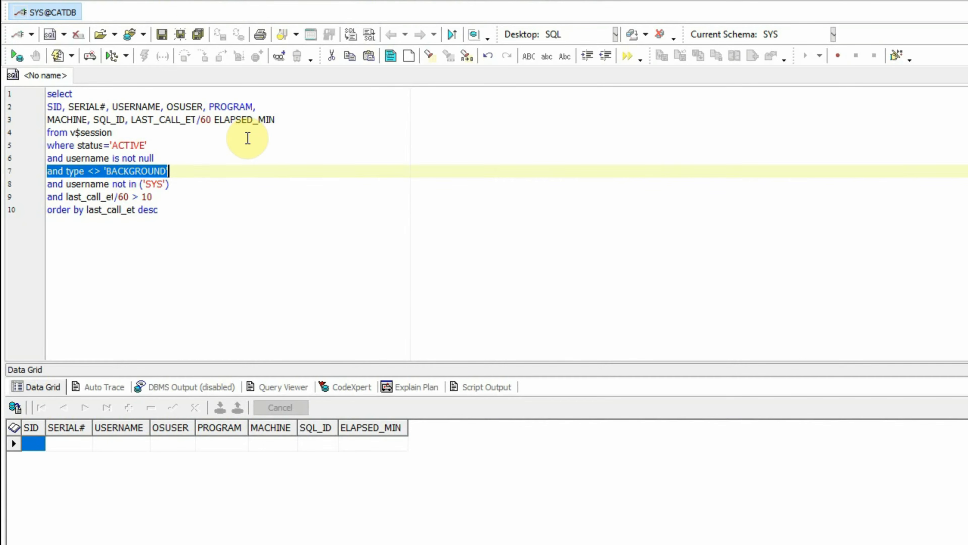
pyautogui.press('Down')
pyautogui.press('Home')
pyautogui.hotkey('shift', 'End')
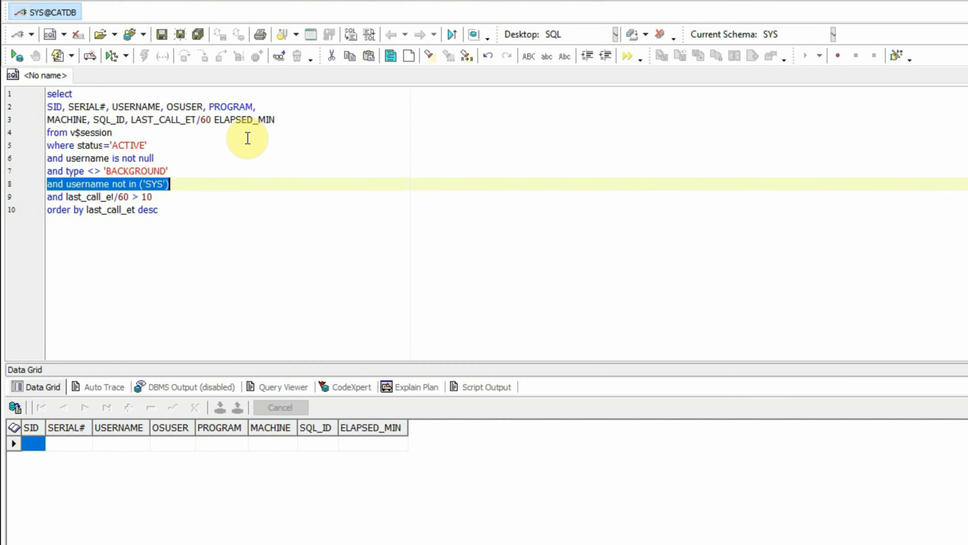
pyautogui.press('Right')
pyautogui.press('Home')
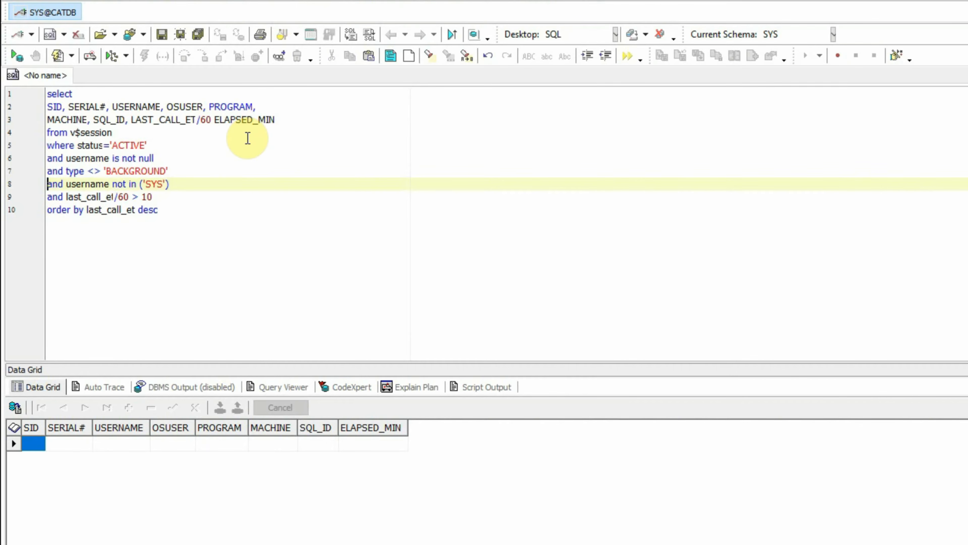
# Examine the last_call_et/60 > 10 condition, highlighting its 10-minute threshold value.
pyautogui.press('Down')
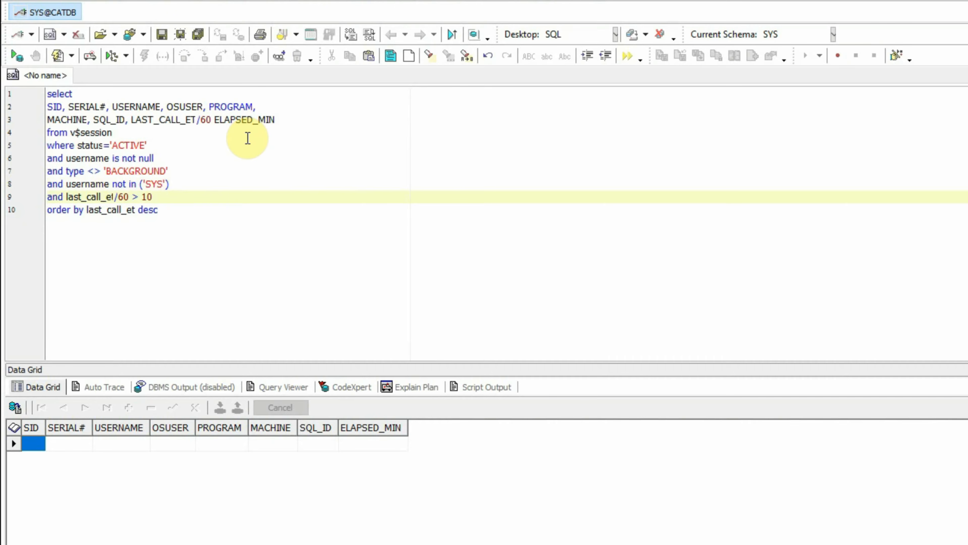
pyautogui.press('End')
pyautogui.press('Left')
pyautogui.press('Left')
pyautogui.hotkey('shift', 'Right')
pyautogui.hotkey('shift', 'Right')
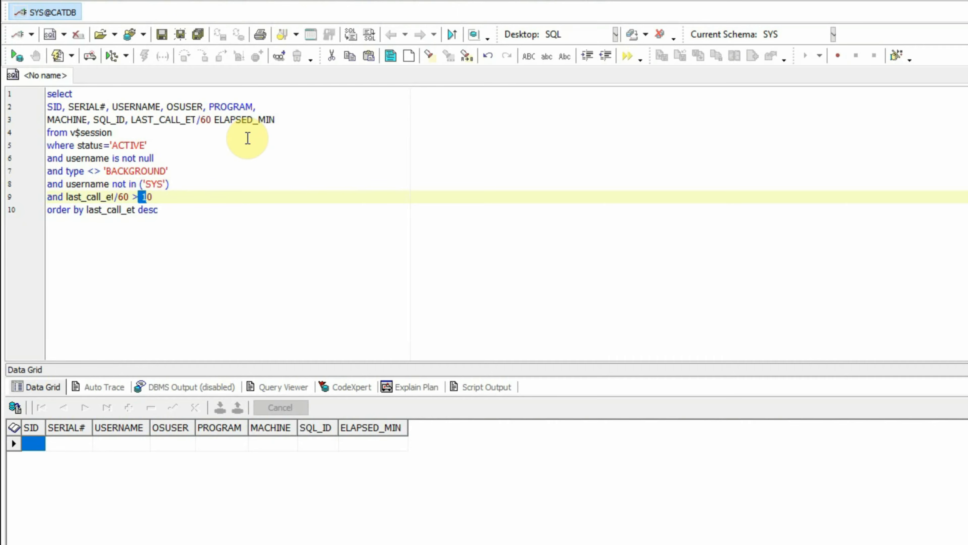
pyautogui.press('Up')
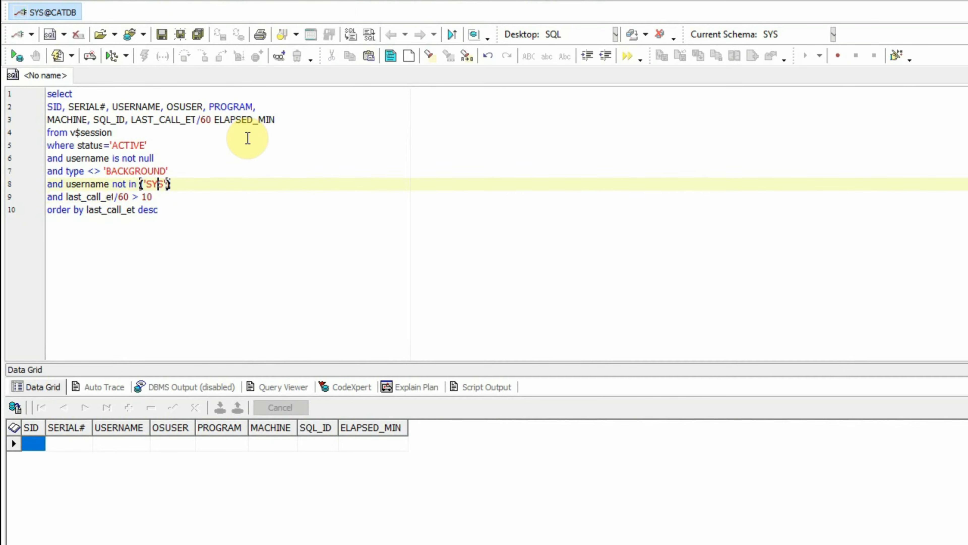
pyautogui.press('Down')
pyautogui.hotkey('shift', 'Left')
pyautogui.hotkey('shift', 'Left')
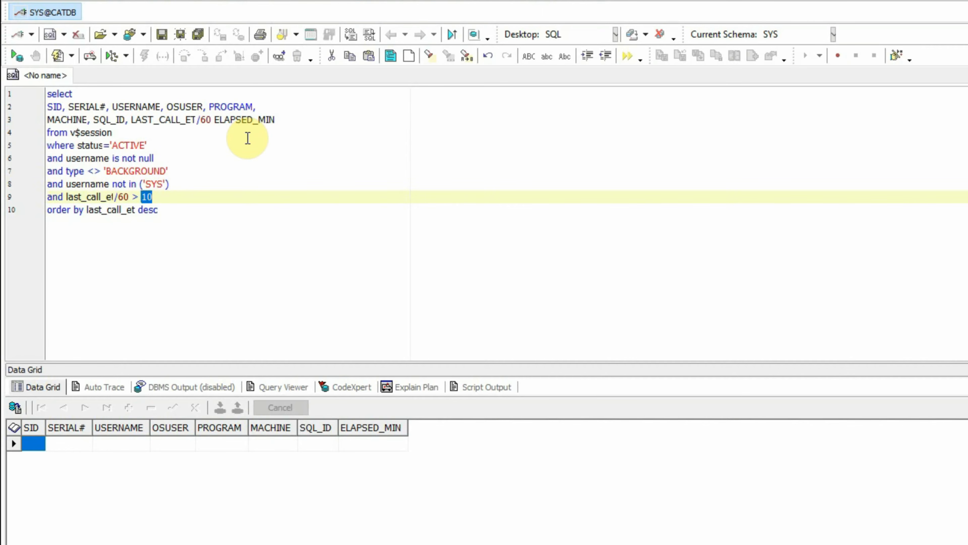
pyautogui.press('Left')
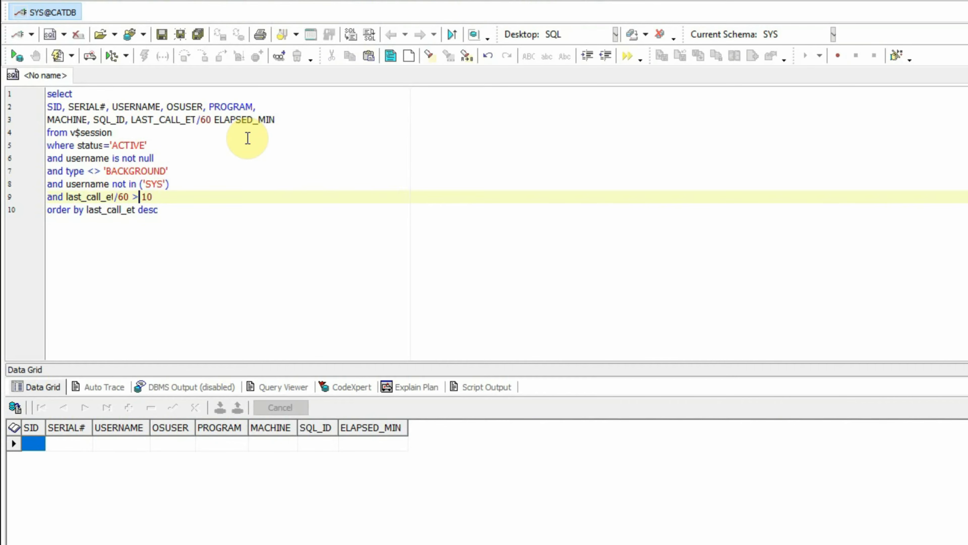
pyautogui.hotkey('shift', 'Right')
pyautogui.hotkey('shift', 'Right')
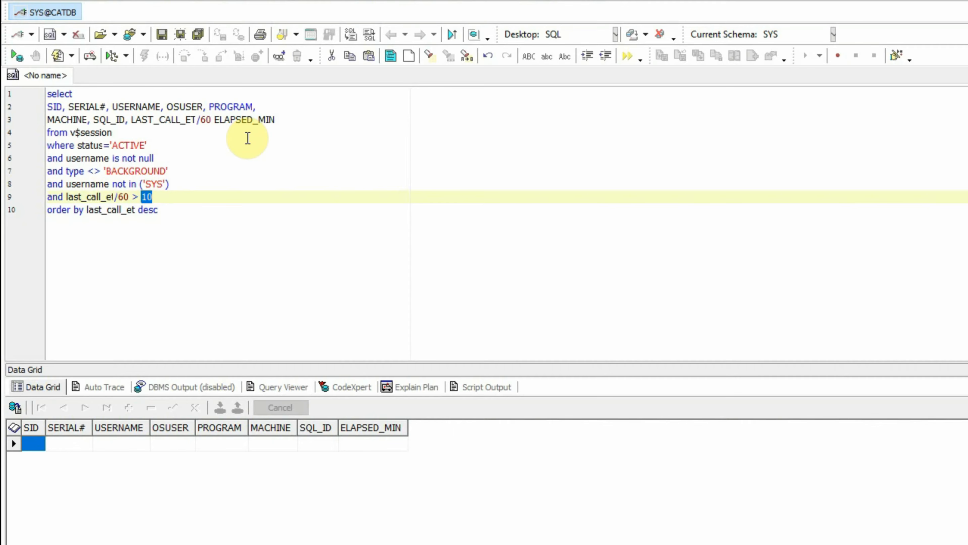
pyautogui.press('Left')
pyautogui.hotkey('shift', 'Right')
pyautogui.hotkey('shift', 'Right')
# Examine the "order by last_call_et desc" line and run the query with its 10-minute threshold.
pyautogui.press('Down')
pyautogui.press('Home')
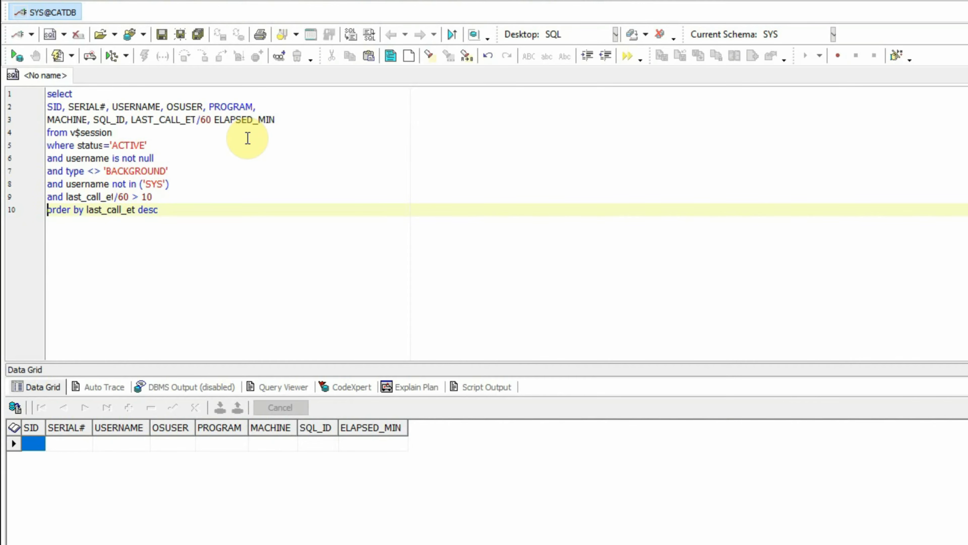
pyautogui.hotkey('shift', 'End')
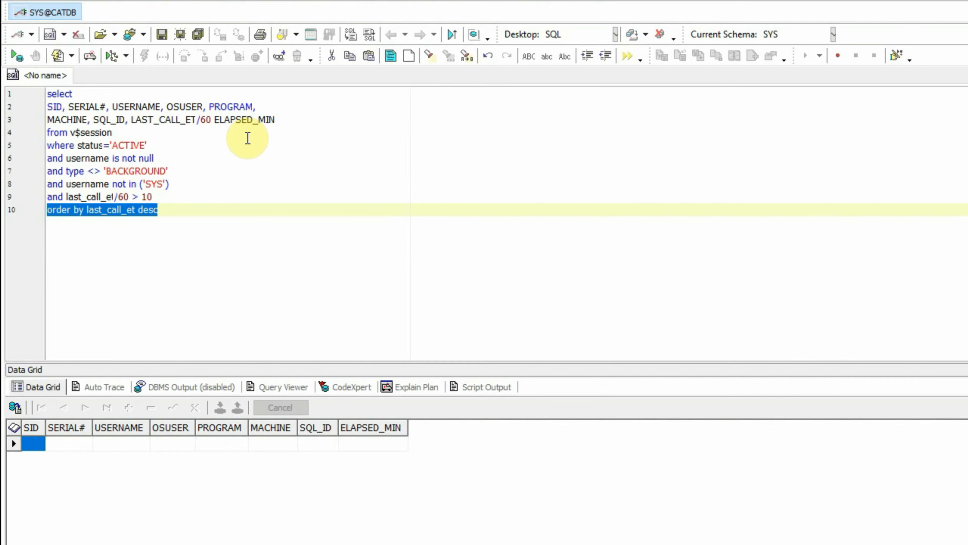
pyautogui.press('Up')
pyautogui.press('Up')
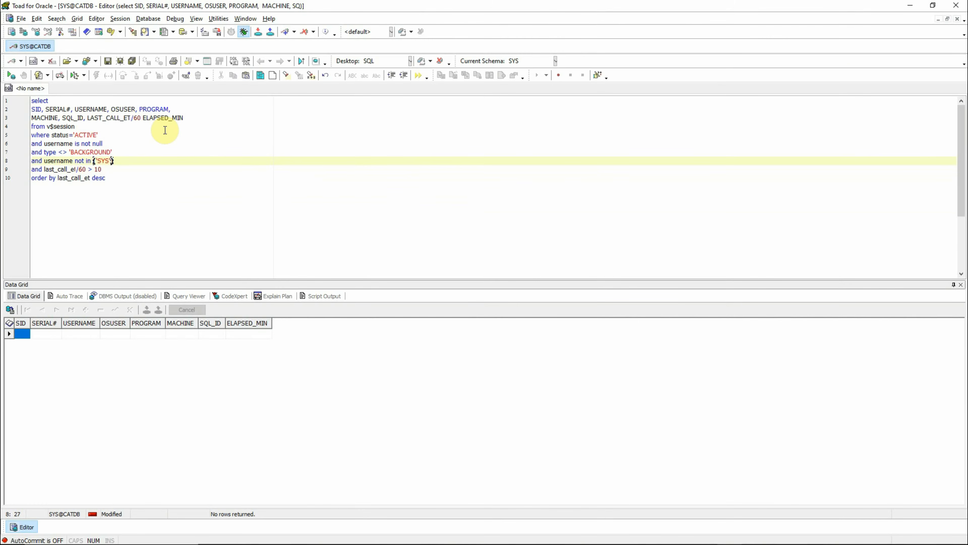
pyautogui.press('Down')
pyautogui.press('Down')
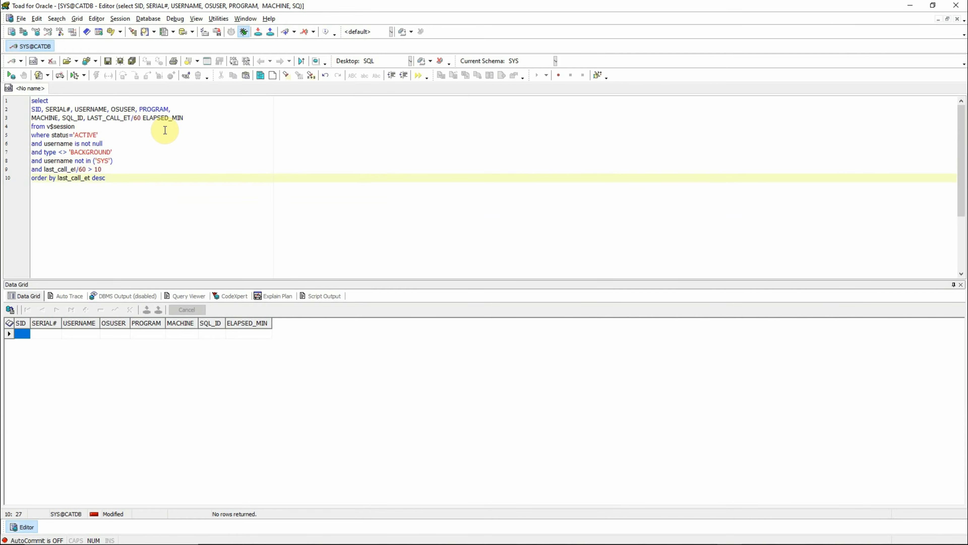
pyautogui.press('F9')
# Set the last_call_et/60 threshold in the query to 0.1 and run the query again.
pyautogui.press('Up')
pyautogui.hotkey('shift', 'Left')
pyautogui.hotkey('shift', 'Left')
pyautogui.hotkey('shift', 'Left')
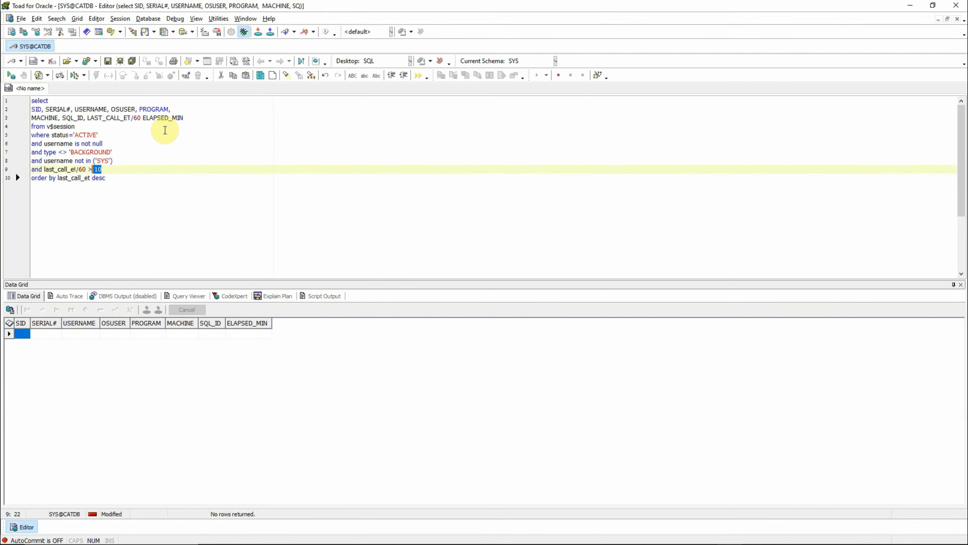
pyautogui.click(154, 181)
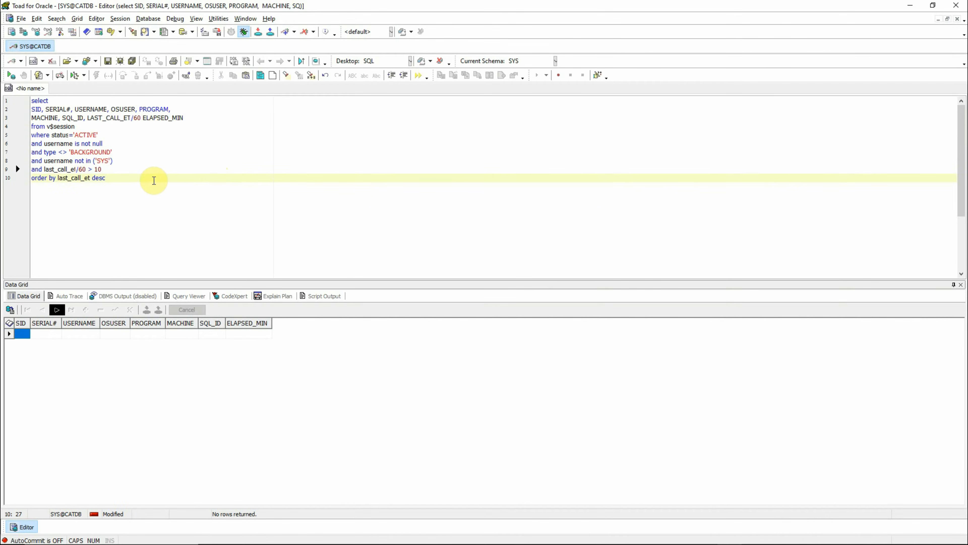
pyautogui.press('Up')
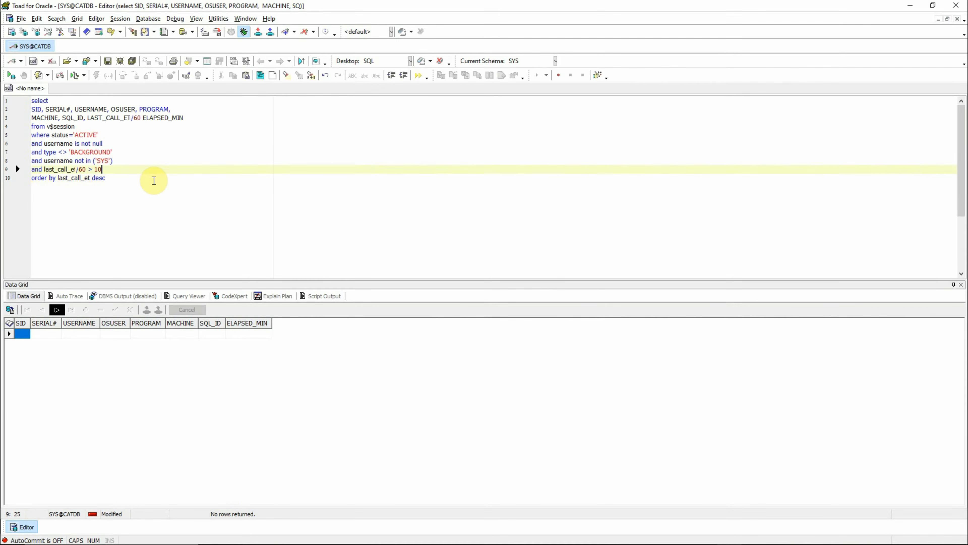
pyautogui.hotkey('shift', 'Left')
pyautogui.hotkey('shift', 'Left')
pyautogui.write('.')
pyautogui.press('BackSpace')
pyautogui.write('0.1')
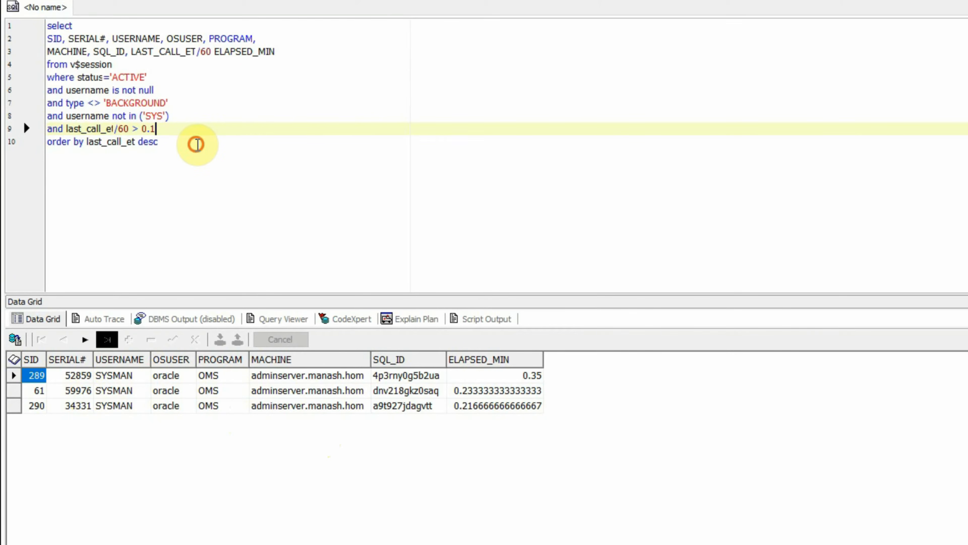
pyautogui.click(229, 154)
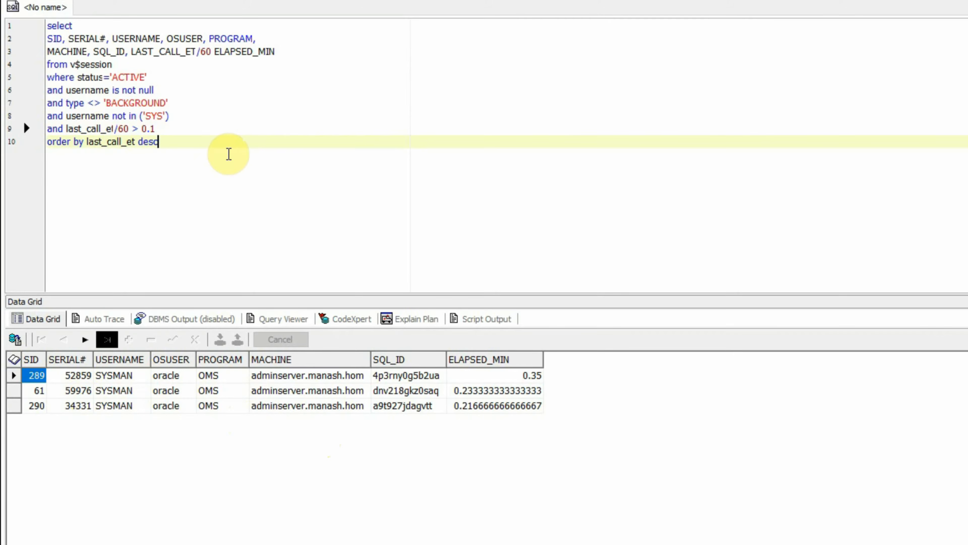
pyautogui.press('F9')
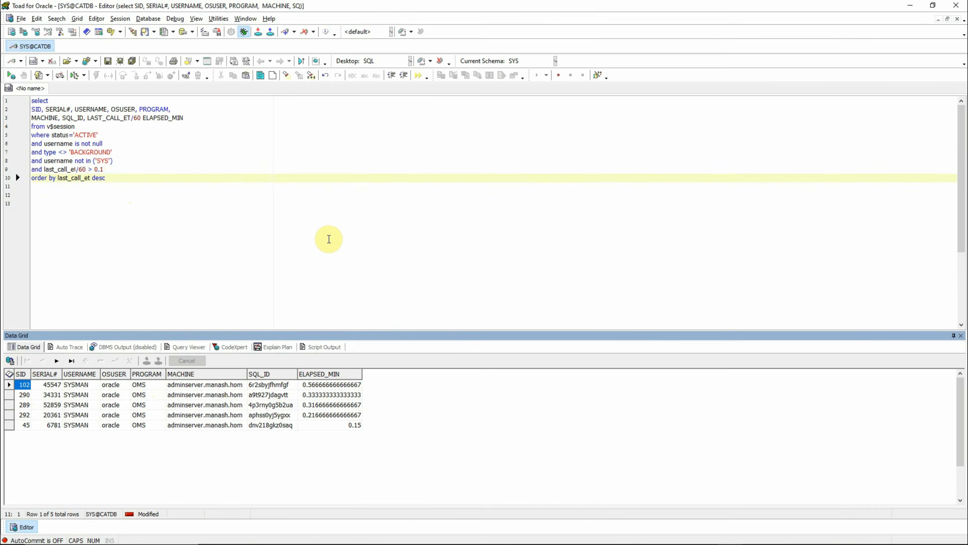
# Below the first query, paste the second query that builds a CRITICAL/WARNING details string from a ROW_NUMBER subquery filtered by rn=1.
pyautogui.press('Return')
pyautogui.press('Return')
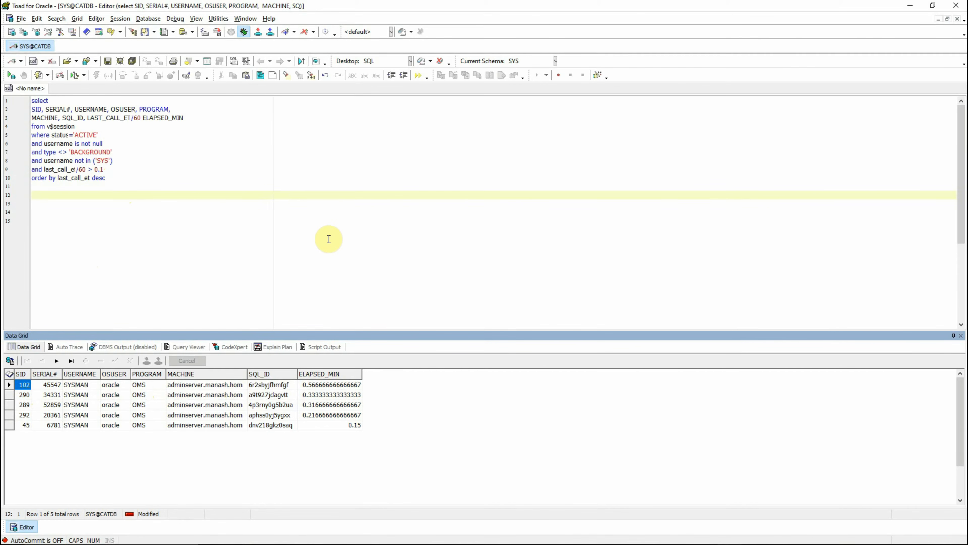
pyautogui.hotkey('ctrl', 'v')
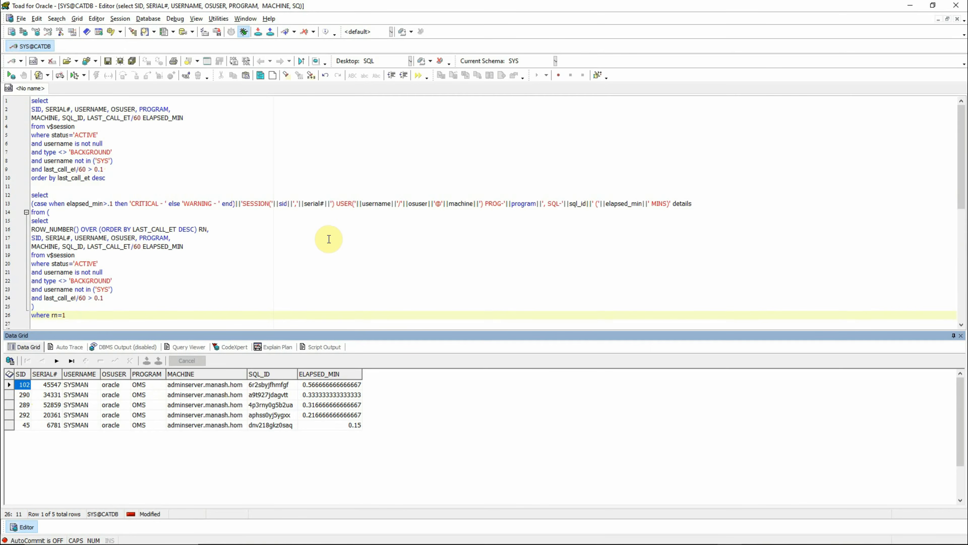
# Select the inner subquery of the pasted statement, from its select line through last_call_et/60 > 0.1, to compare it with the first query.
pyautogui.press('Up')
pyautogui.press('Up')
pyautogui.press('Up')
pyautogui.press('Up')
pyautogui.press('Up')
pyautogui.press('Up')
pyautogui.press('Up')
pyautogui.press('Up')
pyautogui.press('Up')
pyautogui.press('Up')
pyautogui.press('Up')
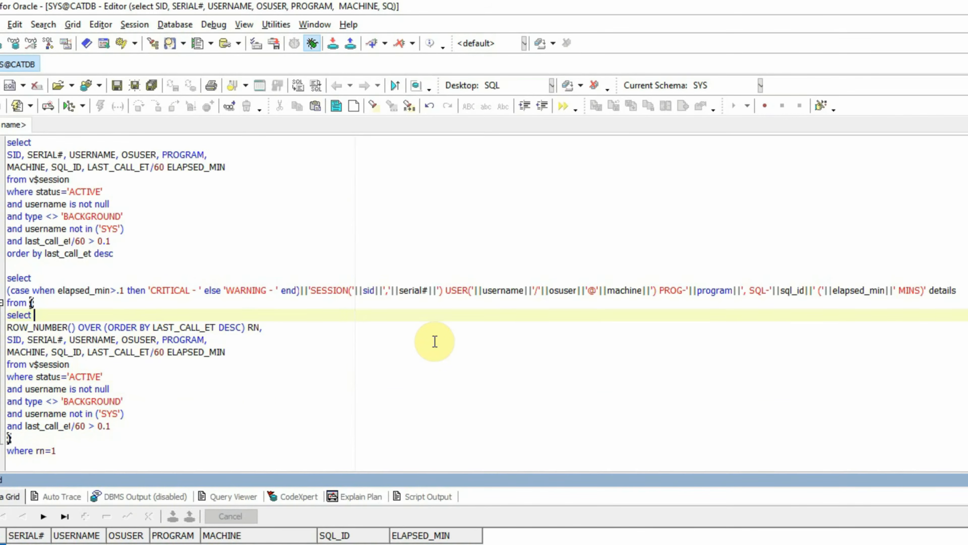
pyautogui.press('Down')
pyautogui.press('Up')
pyautogui.press('Up')
pyautogui.press('Down')
pyautogui.press('Home')
pyautogui.hotkey('shift', 'Down')
pyautogui.hotkey('shift', 'Down')
pyautogui.hotkey('shift', 'Down')
pyautogui.hotkey('shift', 'Down')
pyautogui.hotkey('shift', 'Down')
pyautogui.hotkey('shift', 'Down')
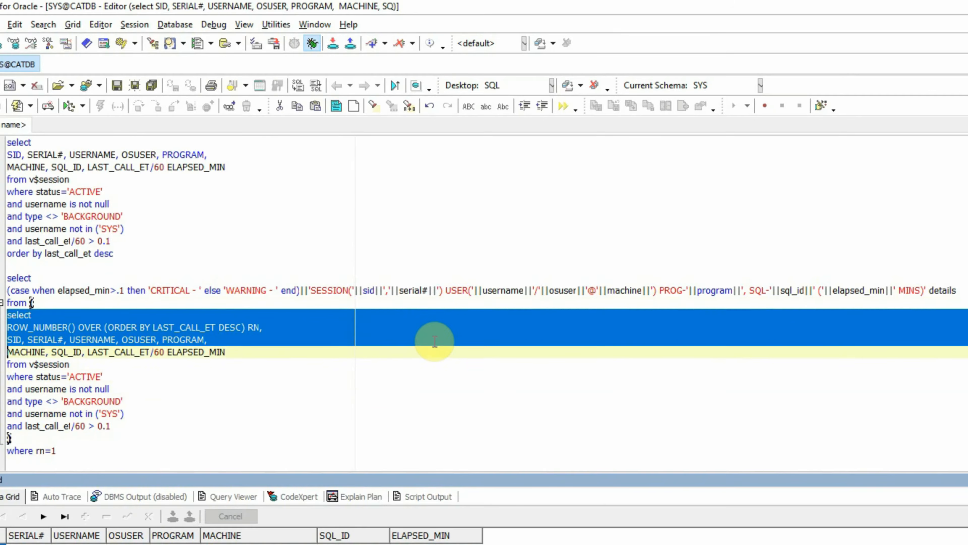
pyautogui.hotkey('shift', 'Down')
pyautogui.hotkey('shift', 'Down')
pyautogui.hotkey('shift', 'Down')
pyautogui.hotkey('shift', 'Down')
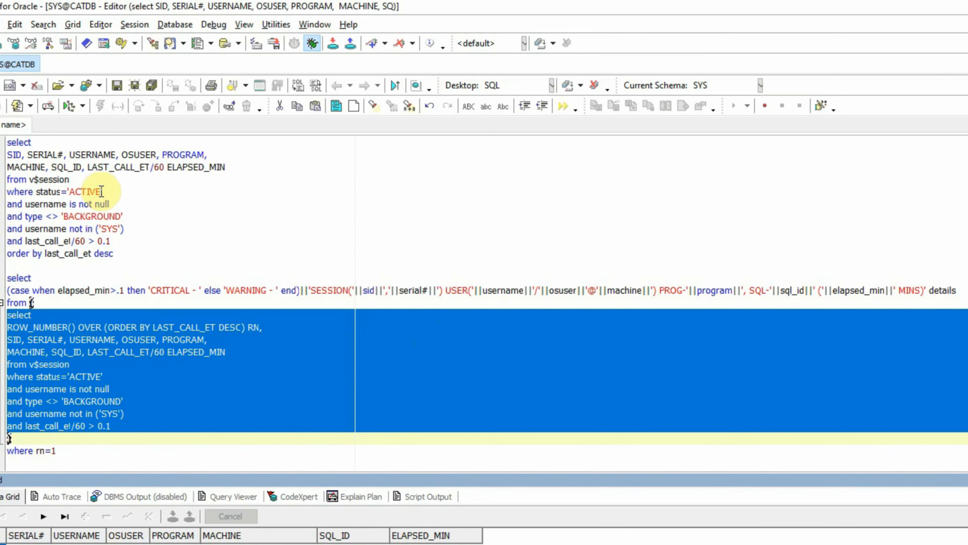
# Examine the inner subquery's ROW_NUMBER() OVER (ORDER BY LAST_CALL_ET DESC) RN line.
pyautogui.click(46, 337)
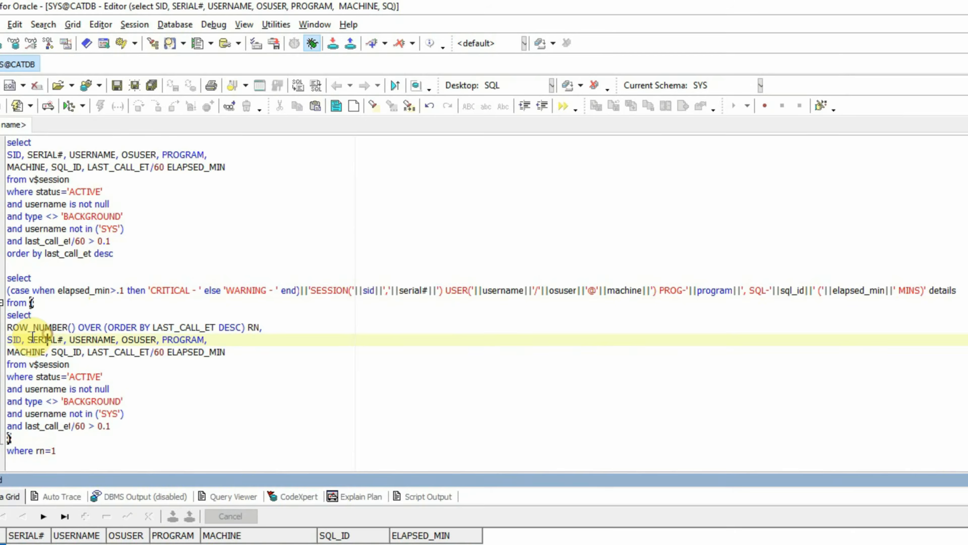
pyautogui.click(8, 327)
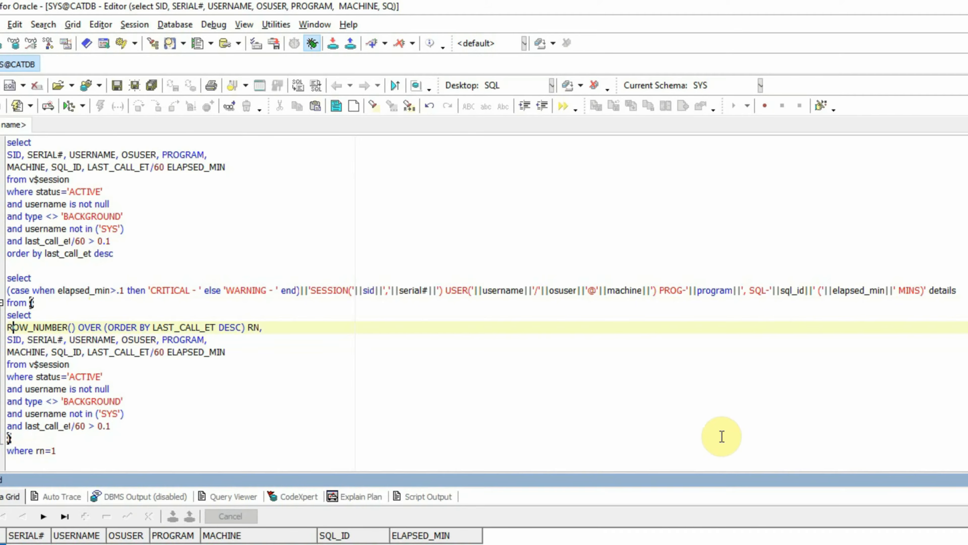
pyautogui.press('Right')
pyautogui.press('Right')
pyautogui.press('Right')
pyautogui.press('Right')
pyautogui.press('Right')
pyautogui.press('Right')
pyautogui.press('Right')
pyautogui.press('Right')
pyautogui.press('Right')
pyautogui.press('Right')
pyautogui.press('End')
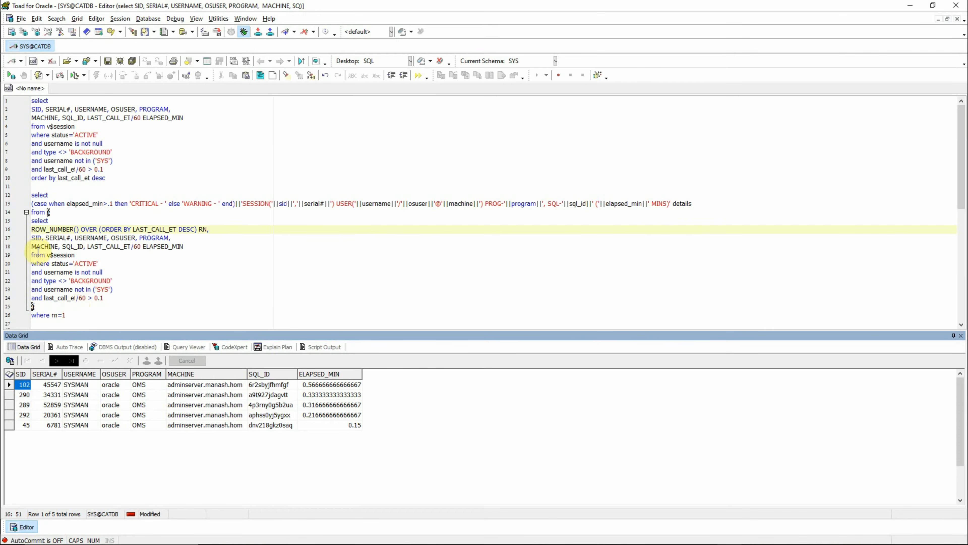
# Run the inner ROW_NUMBER subquery on its own, followed by the complete details query with where rn=1.
pyautogui.moveTo(32, 222); pyautogui.dragTo(114, 300)
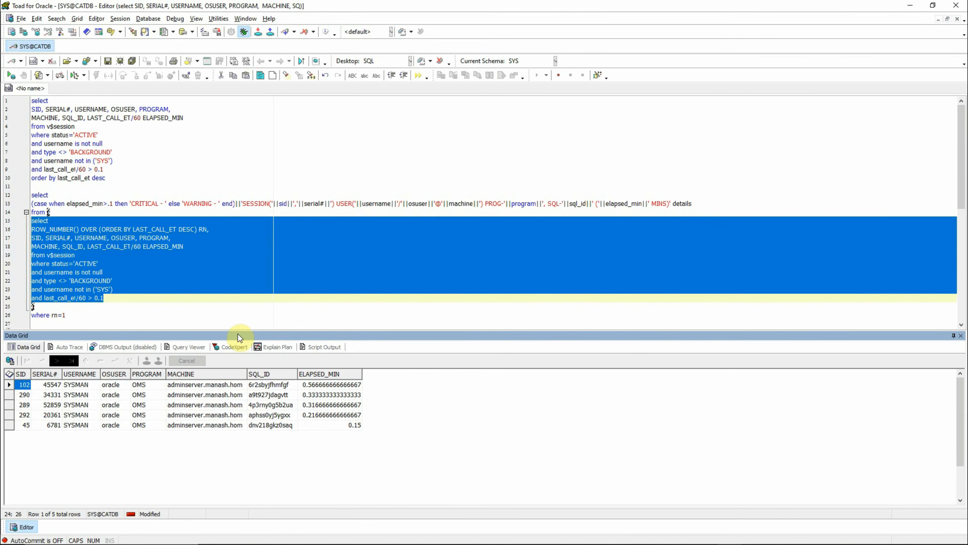
pyautogui.click(13, 76)
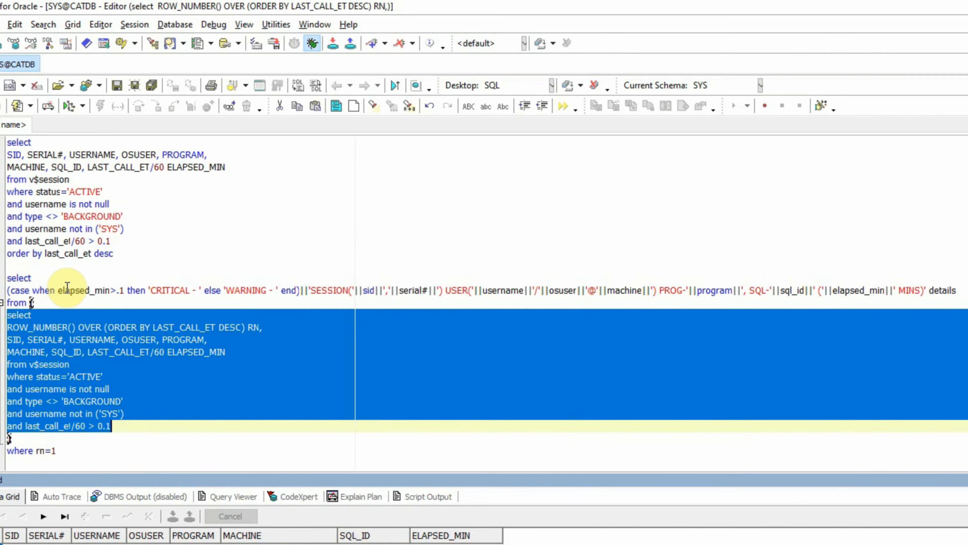
pyautogui.click(70, 452)
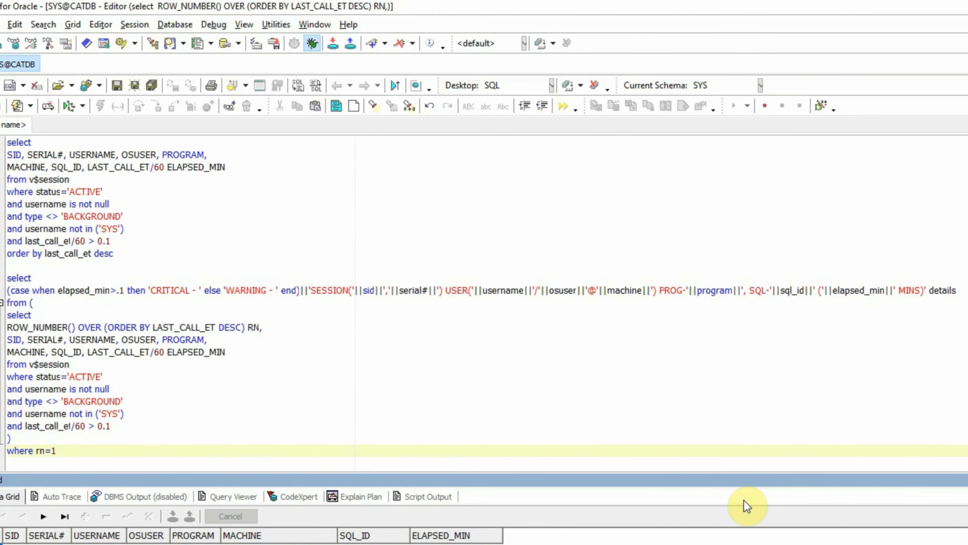
pyautogui.press('F9')
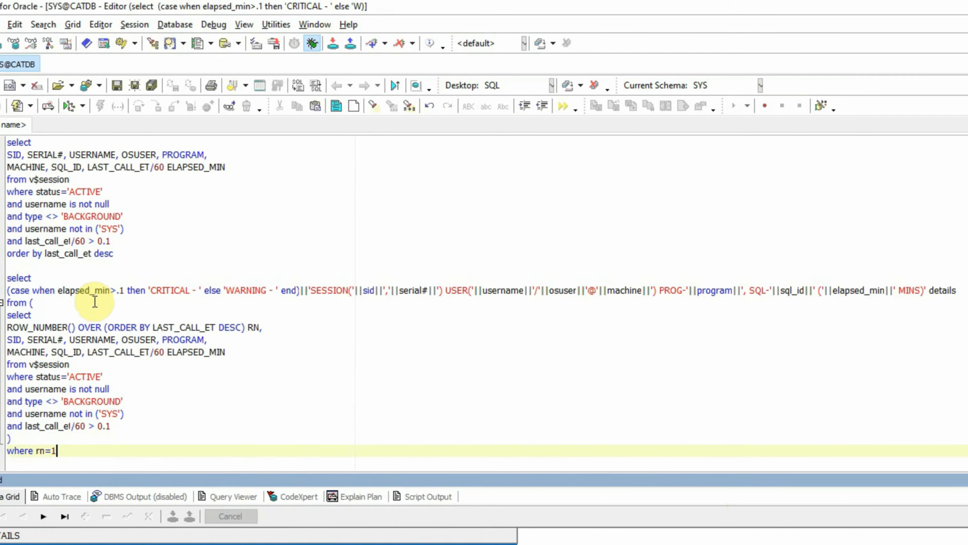
# Examine the case expression in the details query that labels sessions CRITICAL when elapsed_min>.1 and WARNING otherwise.
pyautogui.click(97, 316)
pyautogui.click(137, 291)
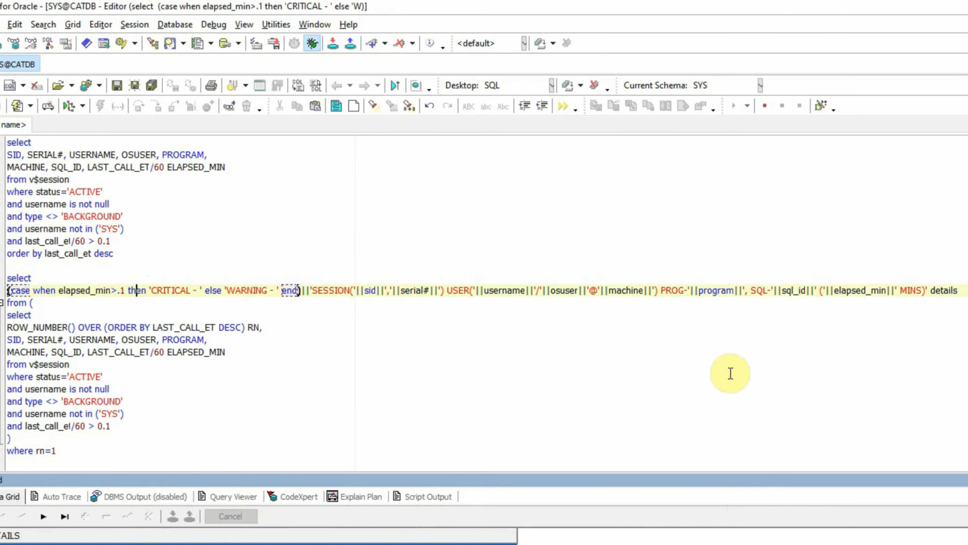
pyautogui.hotkey('shift', 'Right')
pyautogui.hotkey('shift', 'Right')
pyautogui.hotkey('shift', 'Right')
pyautogui.hotkey('shift', 'Right')
pyautogui.hotkey('shift', 'Right')
pyautogui.hotkey('shift', 'Right')
pyautogui.hotkey('shift', 'Right')
pyautogui.hotkey('shift', 'Right')
pyautogui.hotkey('shift', 'Right')
pyautogui.hotkey('shift', 'Right')
pyautogui.hotkey('shift', 'Right')
pyautogui.hotkey('shift', 'Right')
pyautogui.hotkey('shift', 'Right')
pyautogui.hotkey('shift', 'Right')
pyautogui.hotkey('shift', 'Right')
pyautogui.hotkey('shift', 'Right')
pyautogui.hotkey('shift', 'Right')
pyautogui.hotkey('shift', 'Right')
pyautogui.hotkey('shift', 'Right')
pyautogui.hotkey('shift', 'Right')
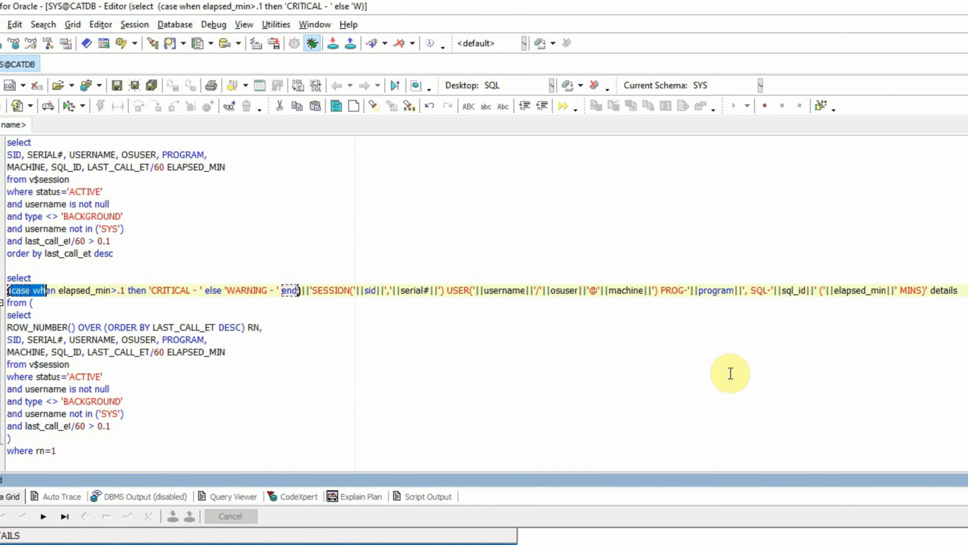
pyautogui.hotkey('shift', 'Right')
pyautogui.hotkey('shift', 'Right')
pyautogui.hotkey('shift', 'Right')
pyautogui.hotkey('shift', 'Right')
pyautogui.hotkey('shift', 'Right')
pyautogui.hotkey('shift', 'Right')
pyautogui.hotkey('shift', 'Right')
pyautogui.hotkey('shift', 'Right')
pyautogui.hotkey('shift', 'Right')
pyautogui.hotkey('shift', 'Right')
pyautogui.hotkey('shift', 'Right')
pyautogui.hotkey('shift', 'Right')
pyautogui.hotkey('shift', 'Right')
pyautogui.hotkey('shift', 'Right')
pyautogui.hotkey('shift', 'Right')
pyautogui.hotkey('shift', 'Right')
pyautogui.hotkey('shift', 'Right')
pyautogui.hotkey('shift', 'Right')
pyautogui.hotkey('shift', 'Right')
pyautogui.hotkey('shift', 'Right')
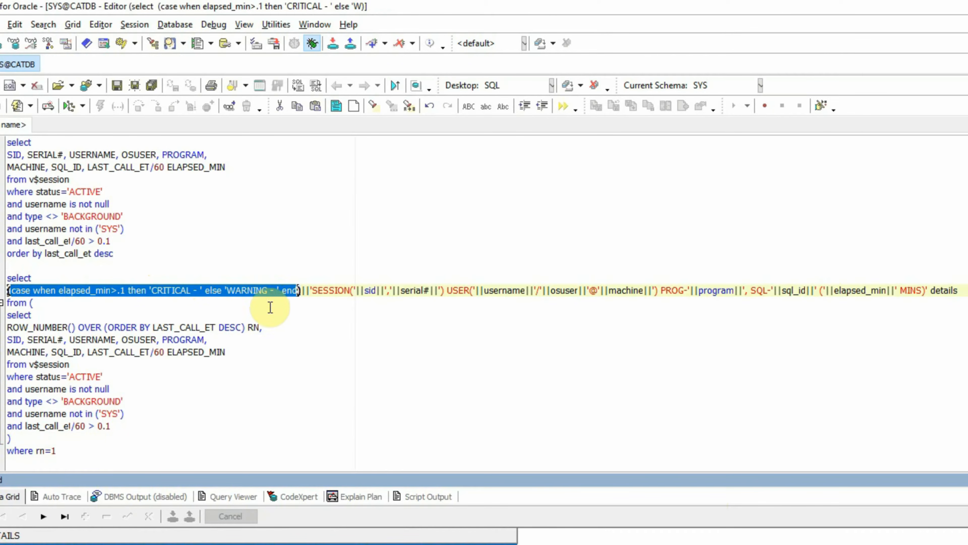
pyautogui.click(121, 292)
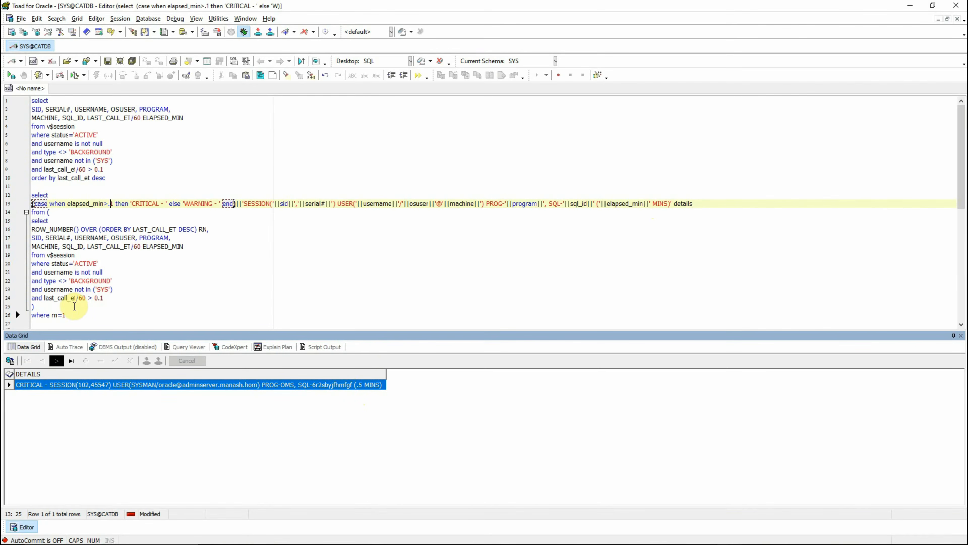
# Run the first v$session query, the one ending in order by last_call_et desc, on its own.
pyautogui.click(70, 315)
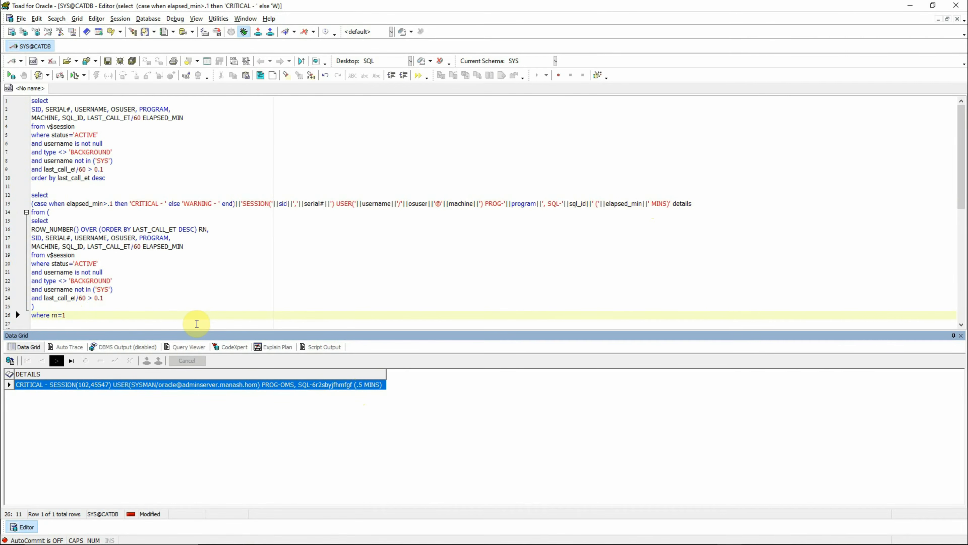
pyautogui.click(110, 177)
pyautogui.hotkey('ctrl', 'Return')
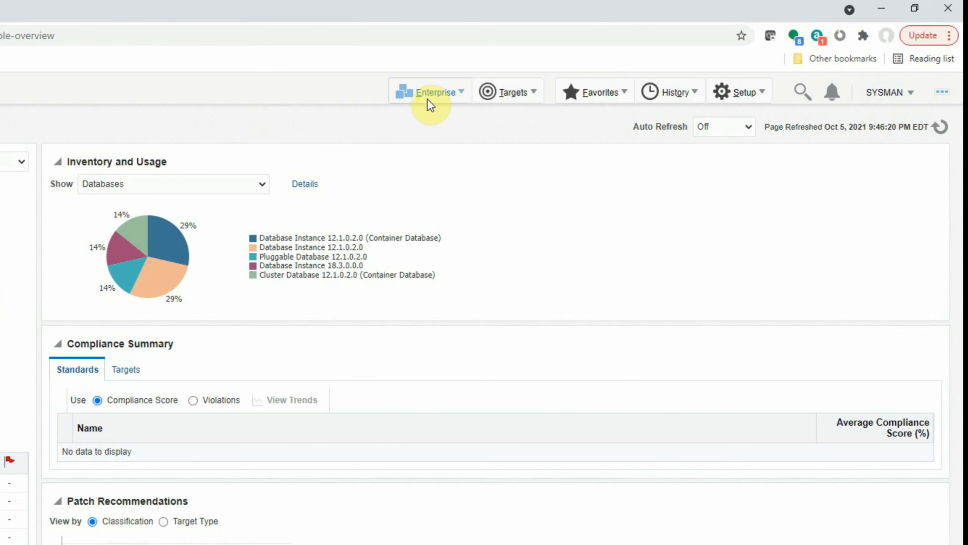
# Switch to Oracle Enterprise Manager and start creating a new metric extension from the Metric Extensions page.
pyautogui.click(597, 67)
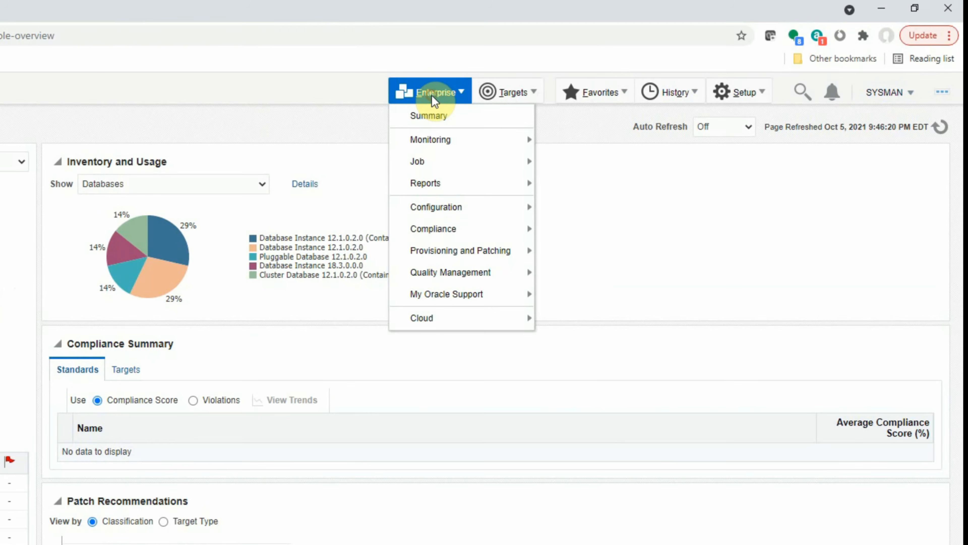
pyautogui.moveTo(434, 138)
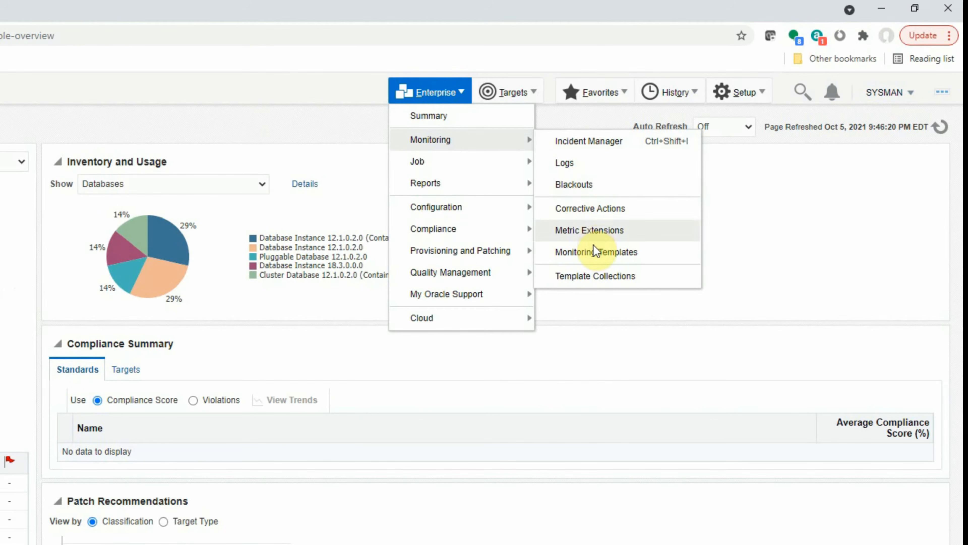
pyautogui.click(595, 233)
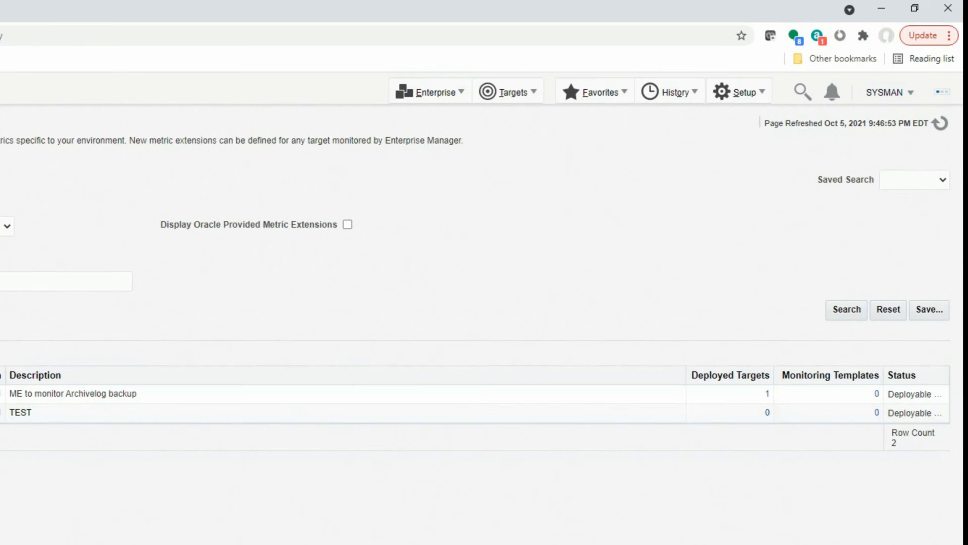
pyautogui.click(116, 248)
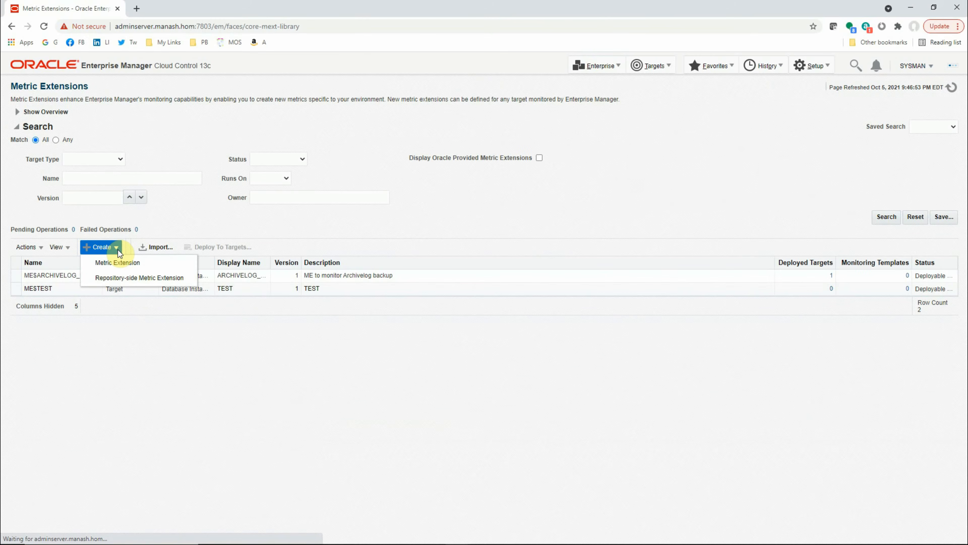
pyautogui.click(119, 264)
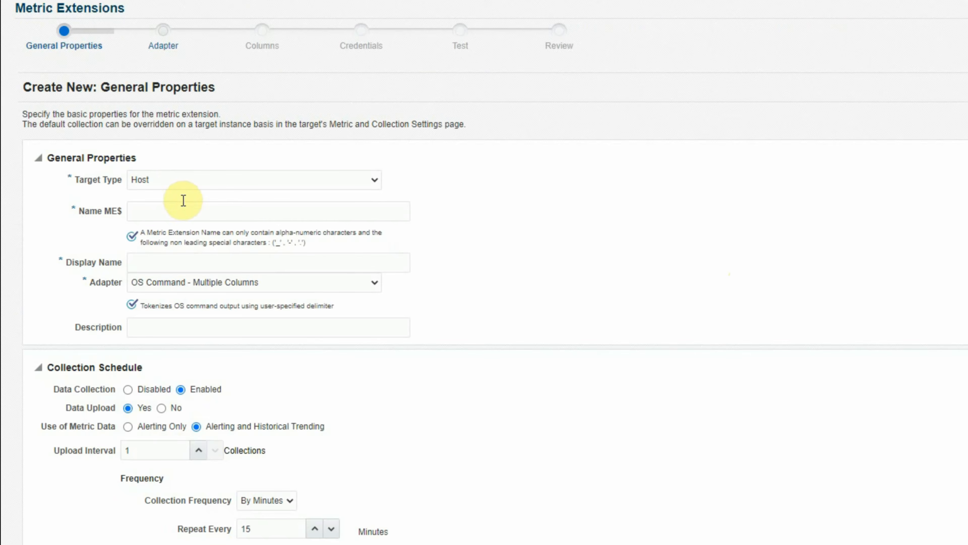
# Set the metric extension's target type to Database Instance.
pyautogui.click(150, 208)
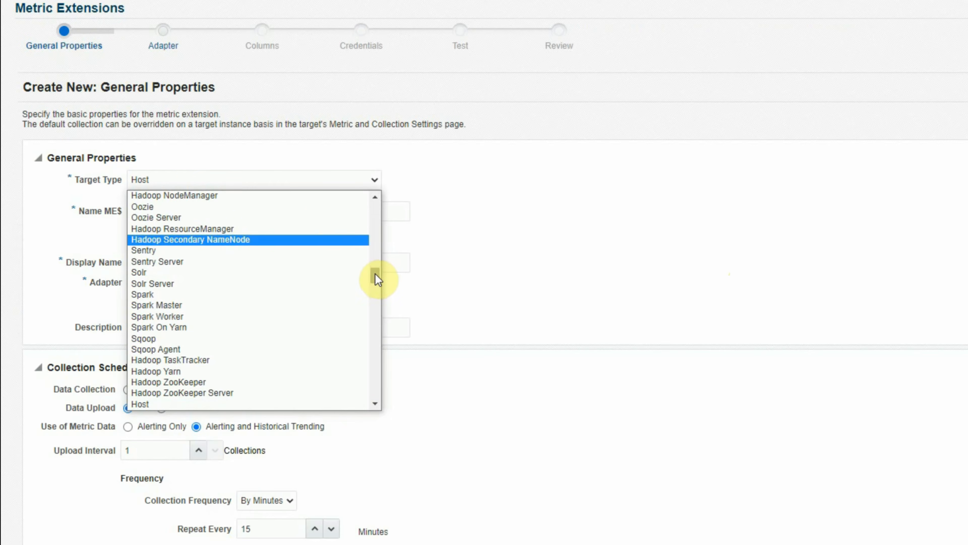
pyautogui.moveTo(376, 273); pyautogui.dragTo(376, 227)
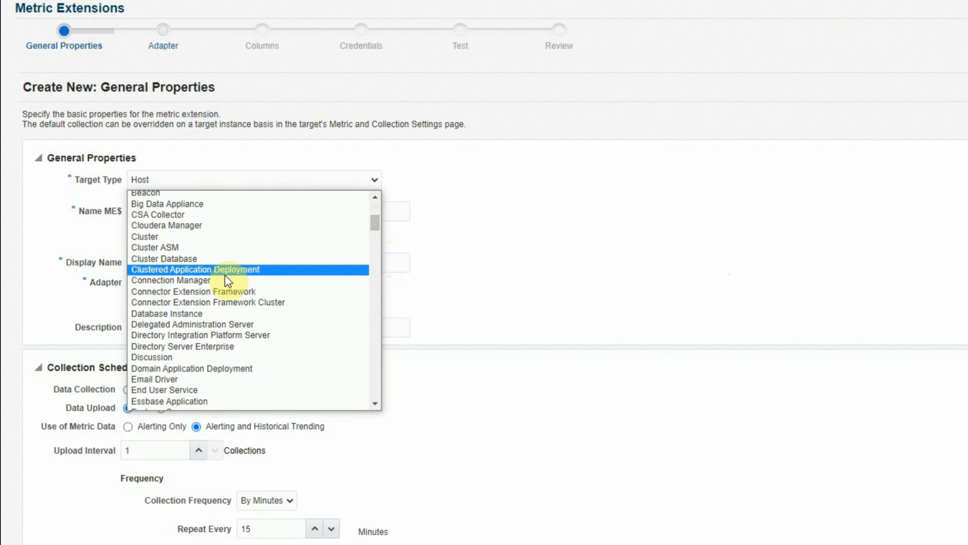
pyautogui.click(185, 314)
# Enter LONG_RUNNING_SQL_CHECK as both the name and the display name of the metric extension.
pyautogui.click(175, 231)
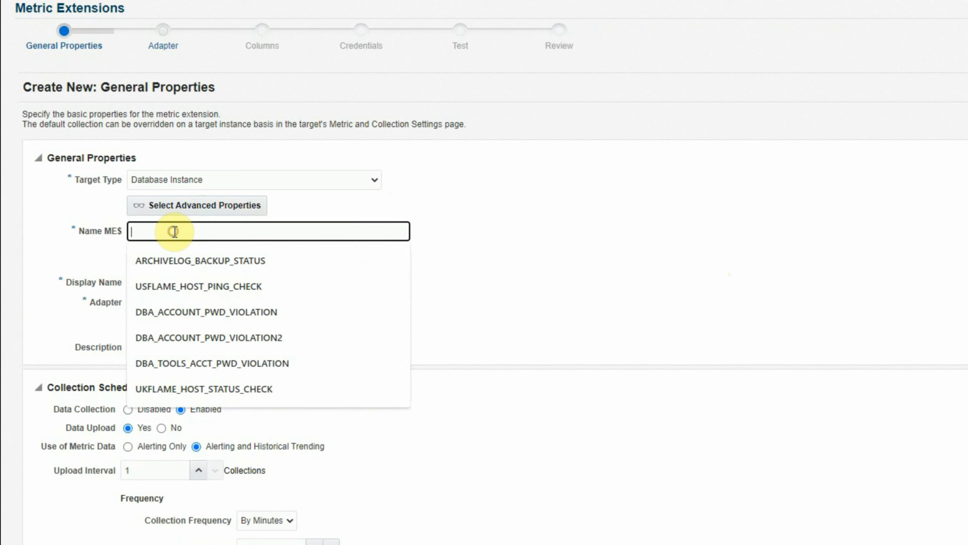
pyautogui.write('LONG')
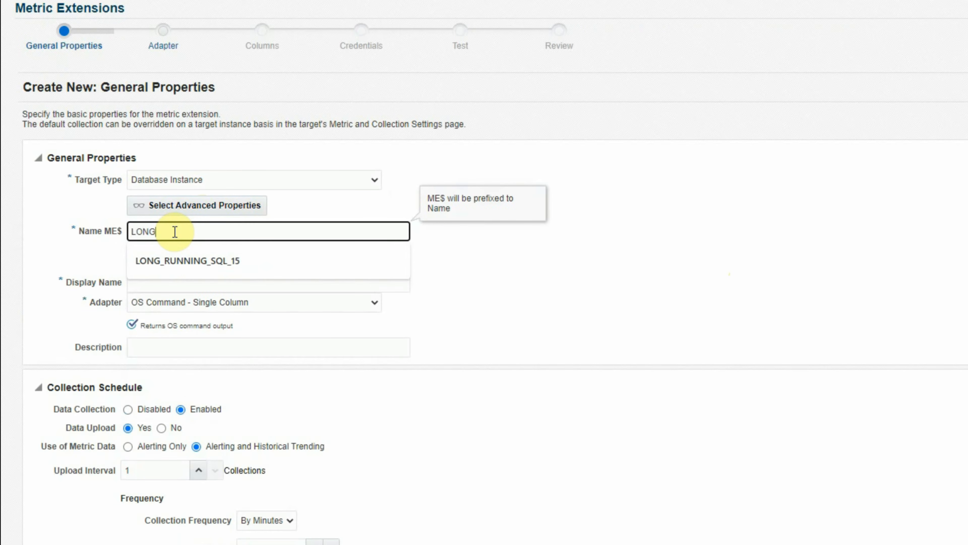
pyautogui.write('_RUNNING_SQL_CHECK')
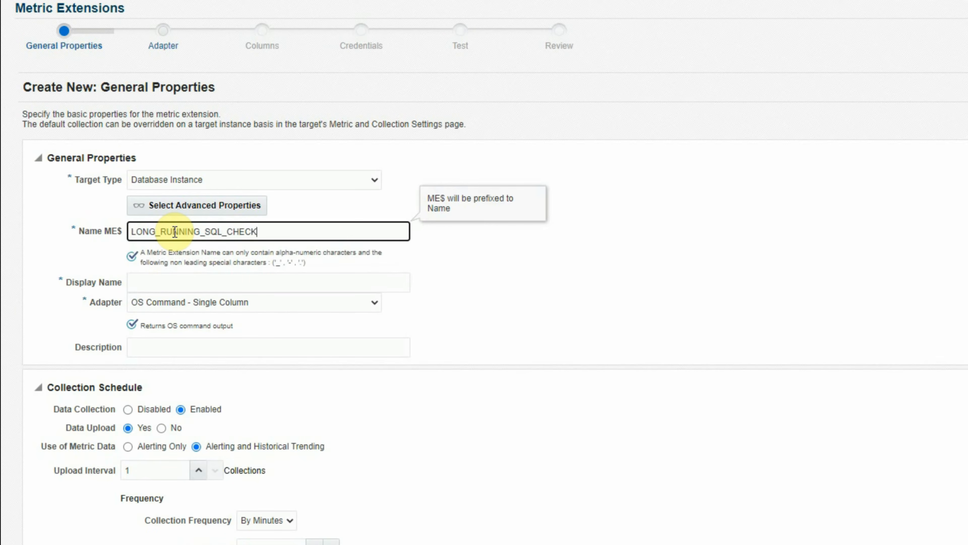
pyautogui.press('Tab')
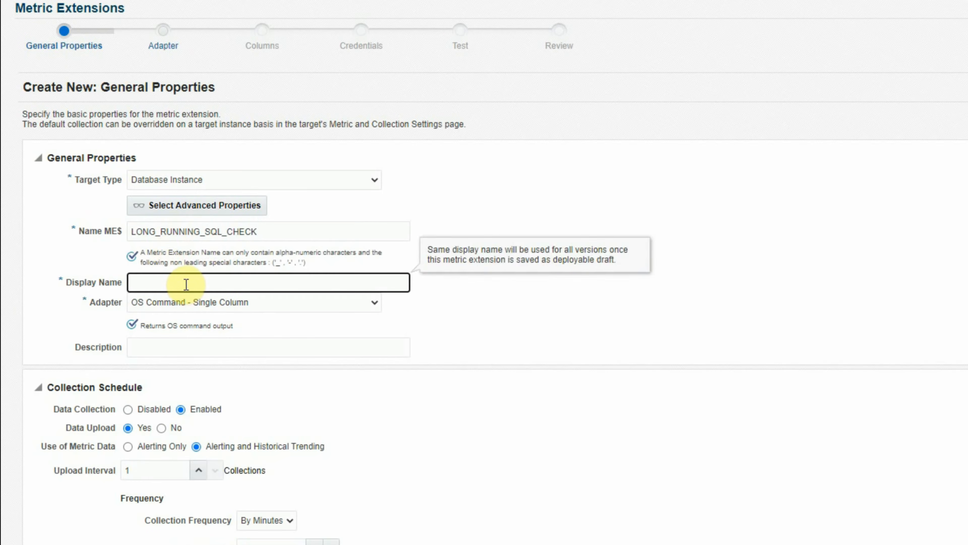
pyautogui.write('LONG_RUNNING_SQL_CHECK')
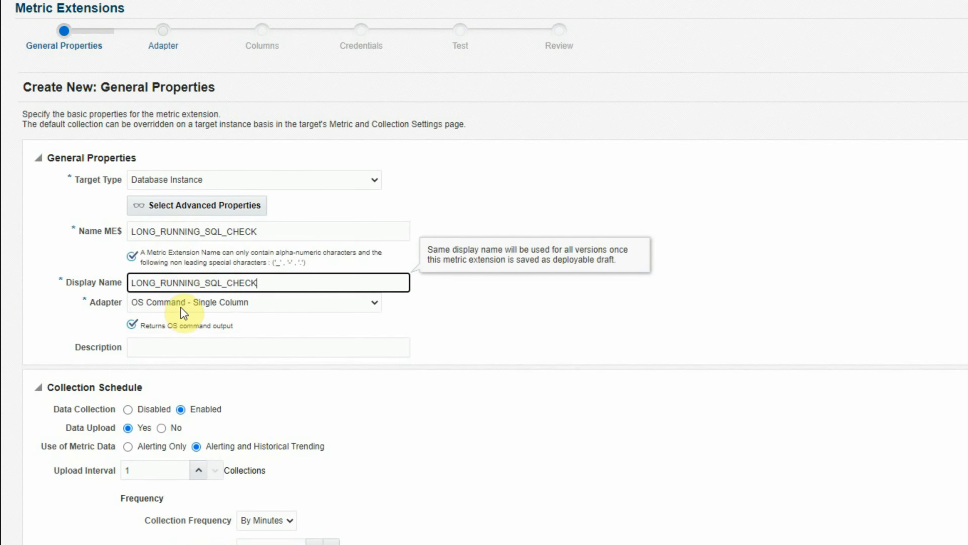
# Set the adapter to SQL and enter the description "ME to check long running SQLs".
pyautogui.click(181, 306)
pyautogui.click(152, 341)
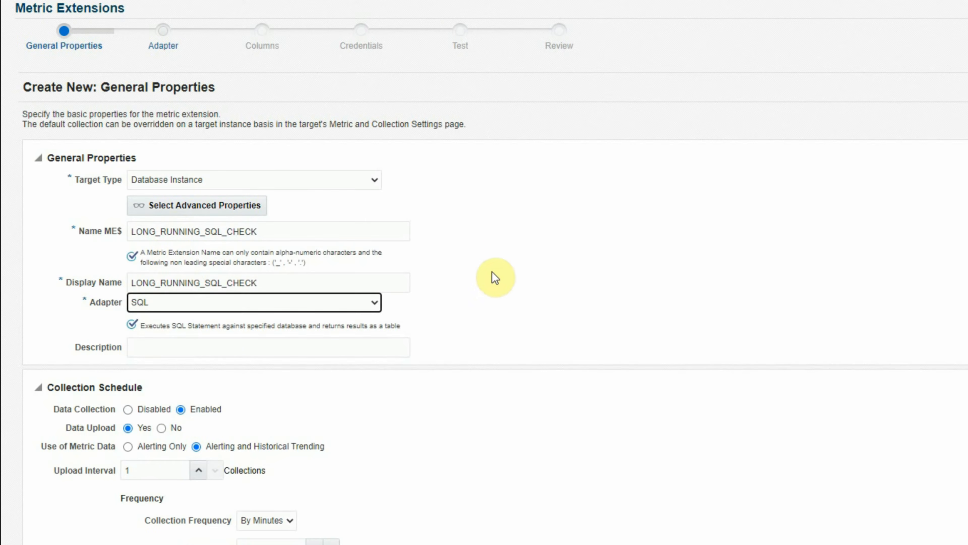
pyautogui.click(159, 339)
pyautogui.write('M')
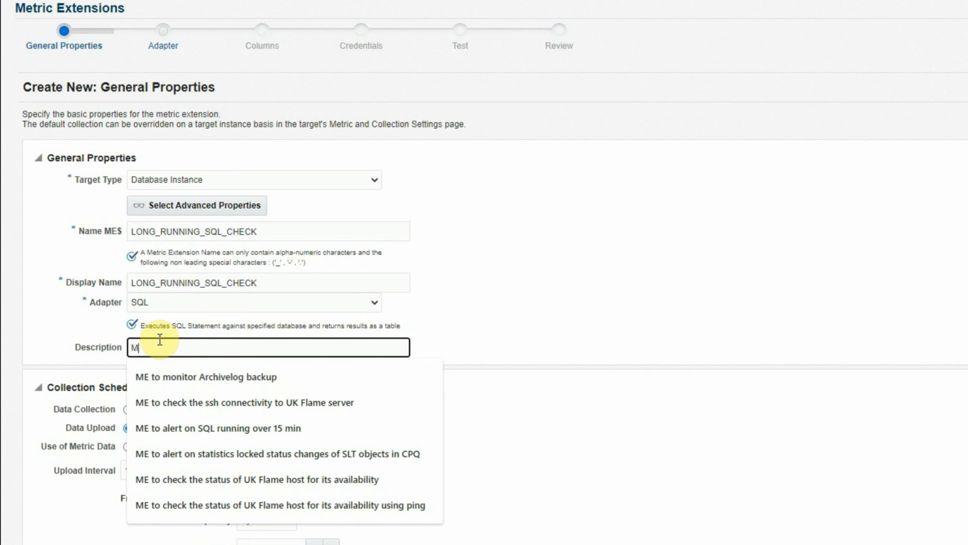
pyautogui.write('E to check long')
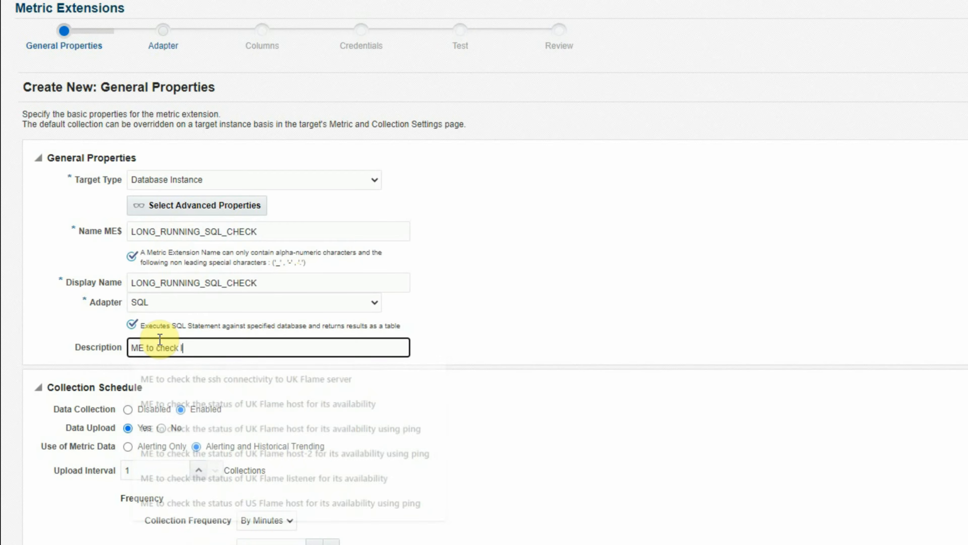
pyautogui.write(' running SQLs')
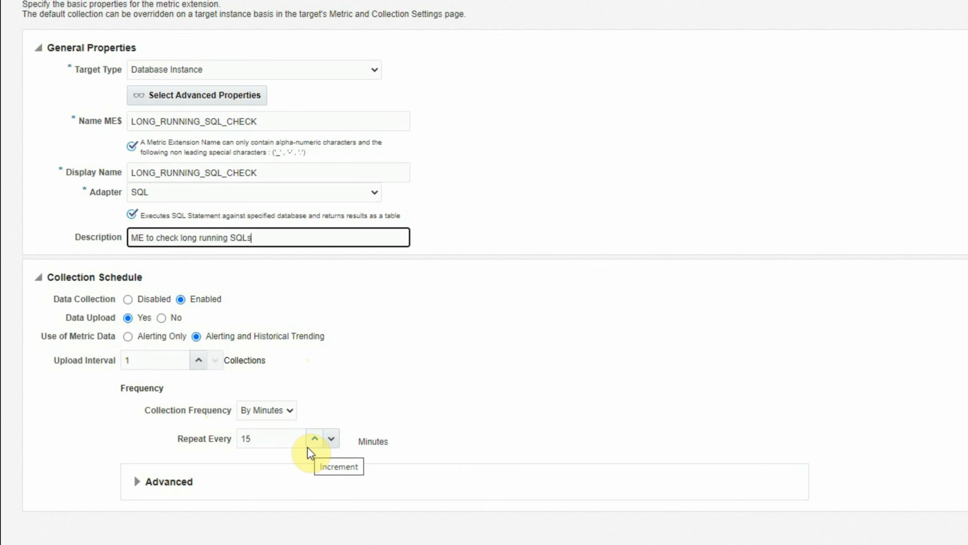
# Set the collection to repeat every 10 minutes and continue to the Adapter step.
pyautogui.doubleClick(275, 439)
pyautogui.write('10')
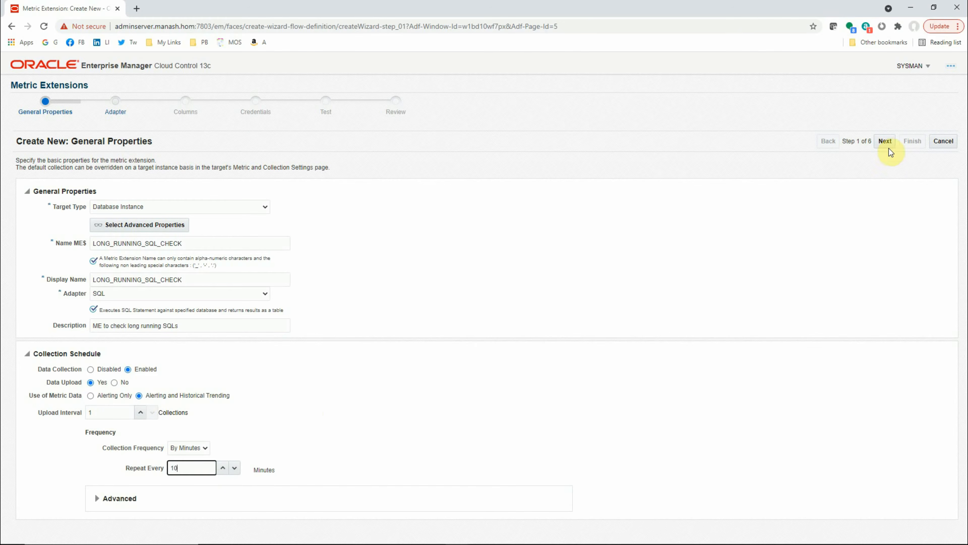
pyautogui.click(885, 141)
# Paste the CRITICAL/WARNING details query as the adapter's SQL query and enlarge its text box to show the whole statement.
pyautogui.click(142, 212)
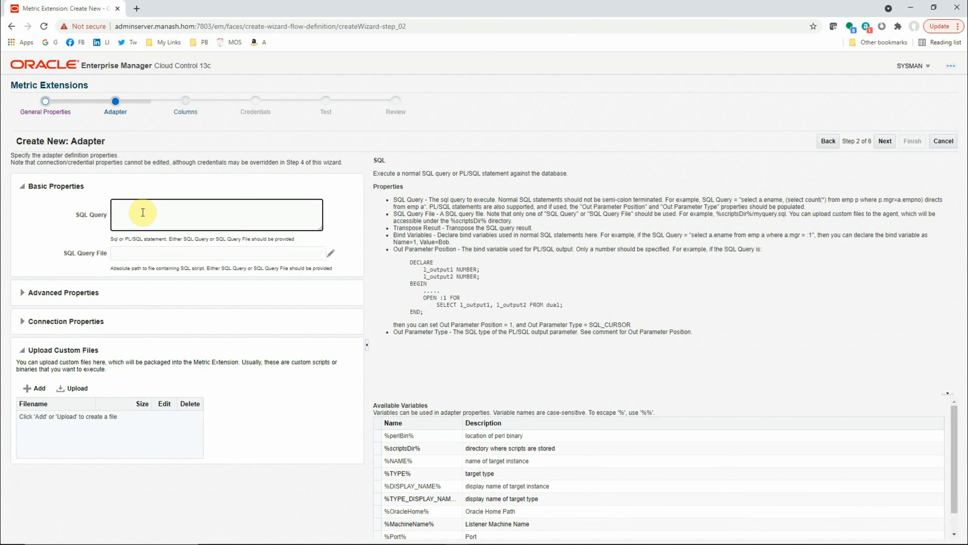
pyautogui.hotkey('ctrl', 'v')
pyautogui.moveTo(322, 234); pyautogui.dragTo(530, 311)
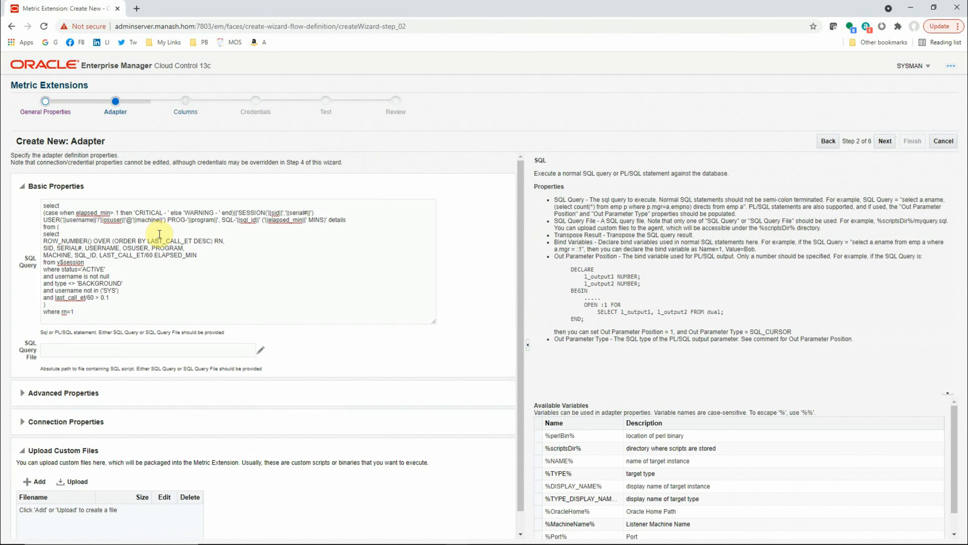
# Change the inner subquery's elapsed-time filter to last_call_et/60 > 10.
pyautogui.click(136, 236)
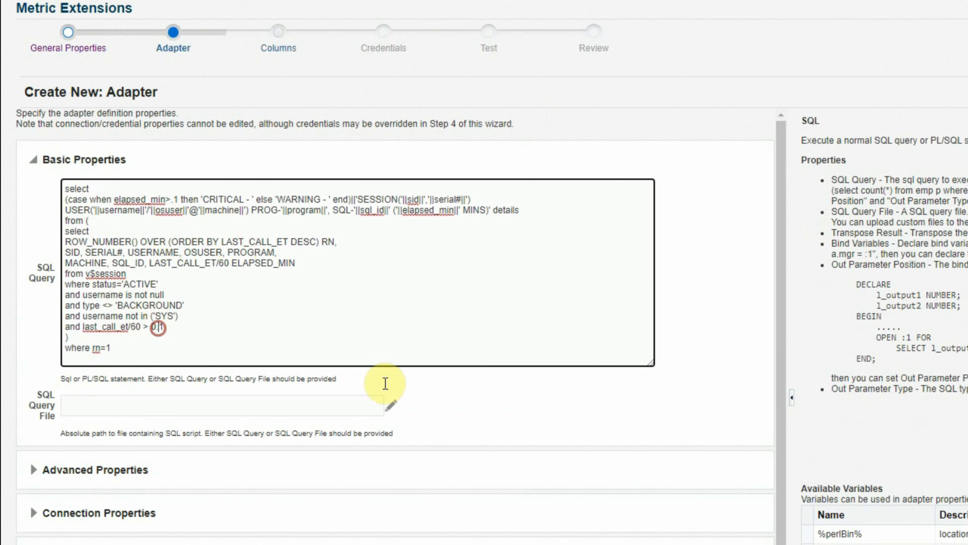
pyautogui.press('Left')
pyautogui.press('Left')
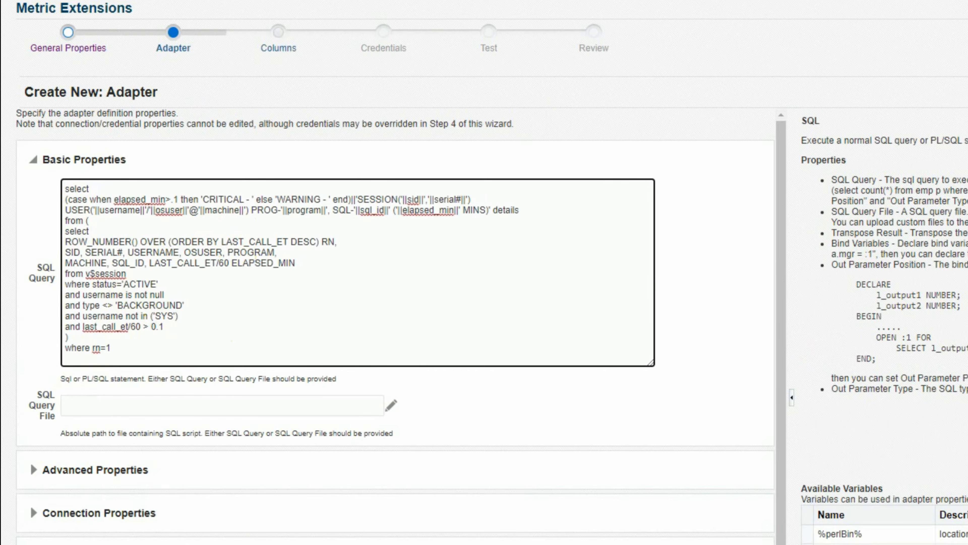
pyautogui.hotkey('shift', 'Right')
pyautogui.hotkey('shift', 'Right')
pyautogui.hotkey('shift', 'Right')
pyautogui.write('10')
# Change the CRITICAL condition in the case expression to elapsed_min>15.
pyautogui.click(173, 199)
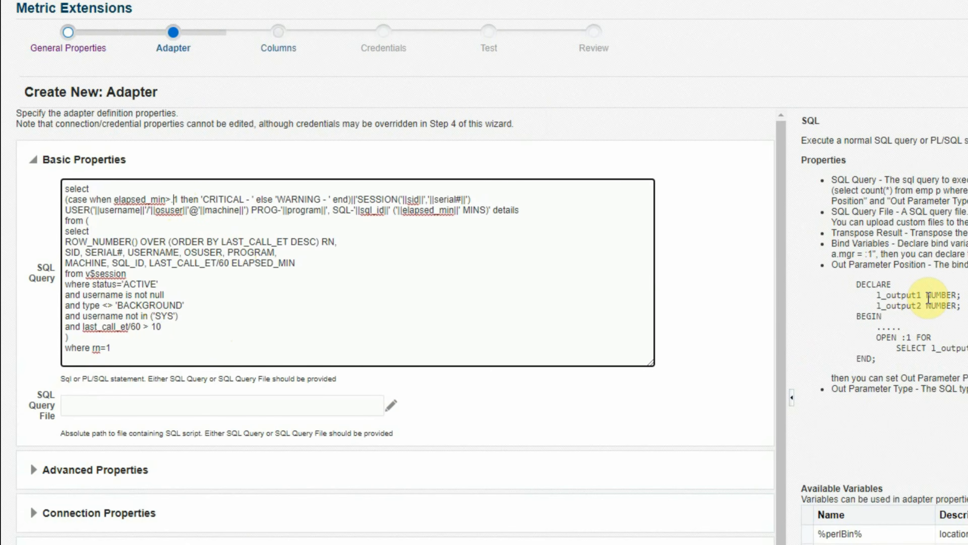
pyautogui.press('Left')
pyautogui.hotkey('shift', 'Right')
pyautogui.hotkey('shift', 'Right')
pyautogui.write('15')
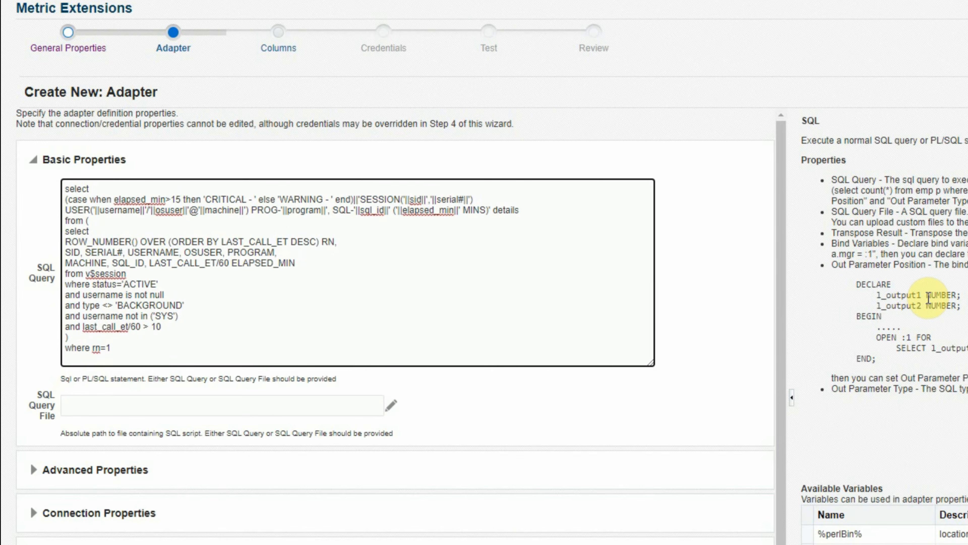
# Review the edited SQL query line by line, from the case expression through the subquery.
pyautogui.press('Right')
pyautogui.press('Right')
pyautogui.press('Right')
pyautogui.press('Right')
pyautogui.press('Right')
pyautogui.press('Right')
pyautogui.press('Right')
pyautogui.press('Right')
pyautogui.press('Right')
pyautogui.press('Right')
pyautogui.press('Right')
pyautogui.press('Right')
pyautogui.press('Right')
pyautogui.press('Right')
pyautogui.press('Right')
pyautogui.press('Right')
pyautogui.press('Right')
pyautogui.press('Right')
pyautogui.press('Right')
pyautogui.press('Right')
pyautogui.press('Down')
pyautogui.press('Down')
pyautogui.press('Down')
pyautogui.press('Down')
pyautogui.press('Down')
pyautogui.press('Down')
pyautogui.press('Down')
pyautogui.press('Down')
pyautogui.press('Down')
pyautogui.press('Down')
pyautogui.press('Down')
pyautogui.press('Up')
pyautogui.press('Up')
pyautogui.press('Up')
pyautogui.press('Up')
pyautogui.press('Up')
pyautogui.press('Up')
pyautogui.press('Up')
pyautogui.press('Up')
pyautogui.press('Up')
pyautogui.press('Up')
pyautogui.press('Up')
pyautogui.press('Up')
pyautogui.press('Up')
pyautogui.press('Down')
pyautogui.press('Left')
pyautogui.press('Left')
pyautogui.press('Left')
pyautogui.press('Left')
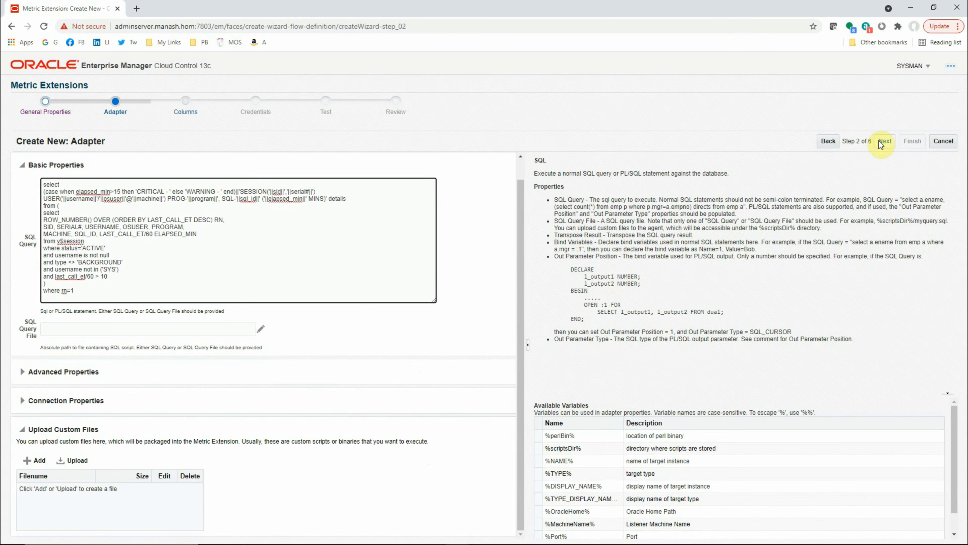
# Continue to the Columns step and add a new metric column named LONG_SQL.
pyautogui.click(884, 142)
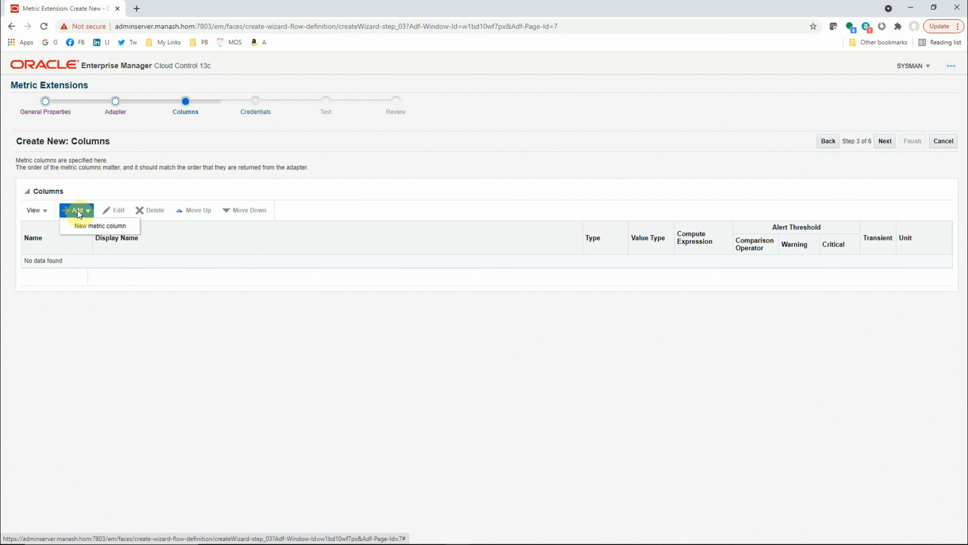
pyautogui.click(79, 225)
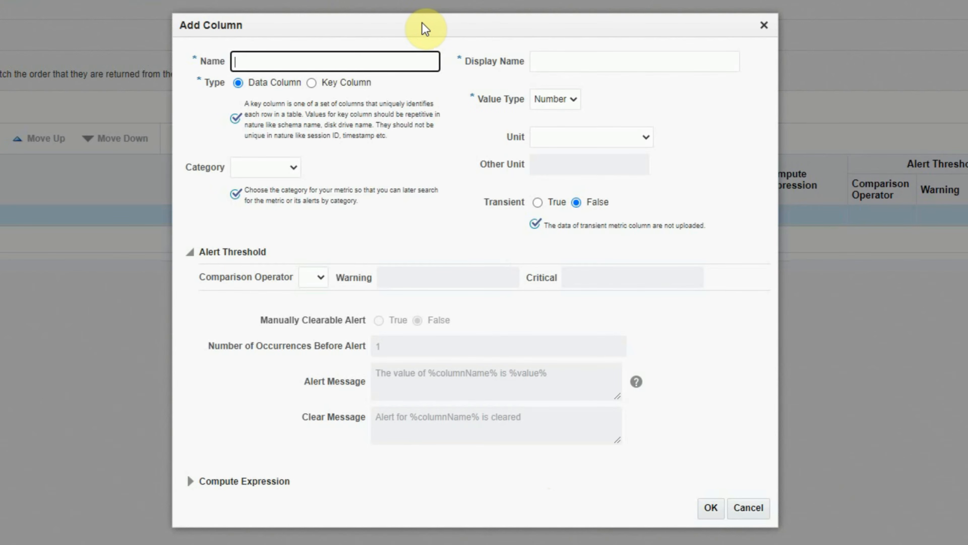
pyautogui.click(266, 61)
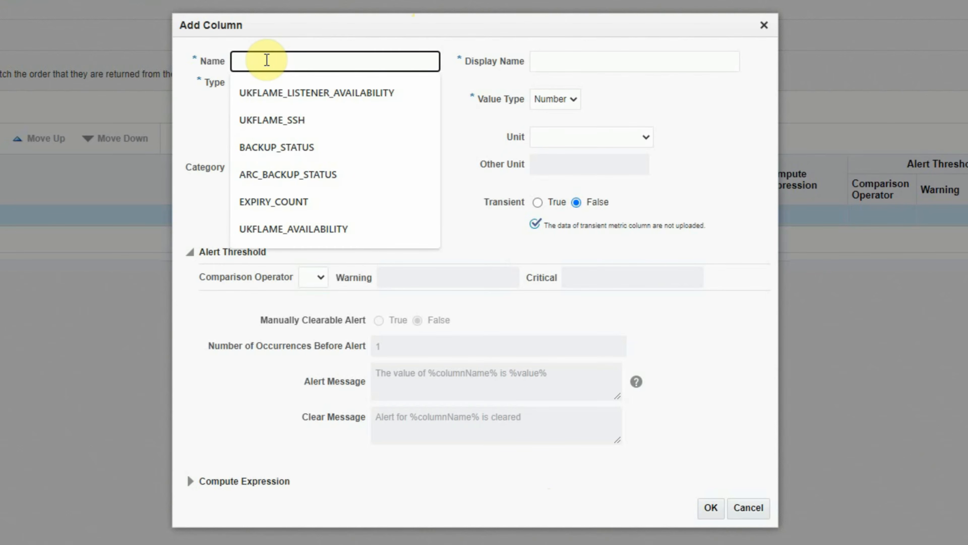
pyautogui.write('LONG_SQL')
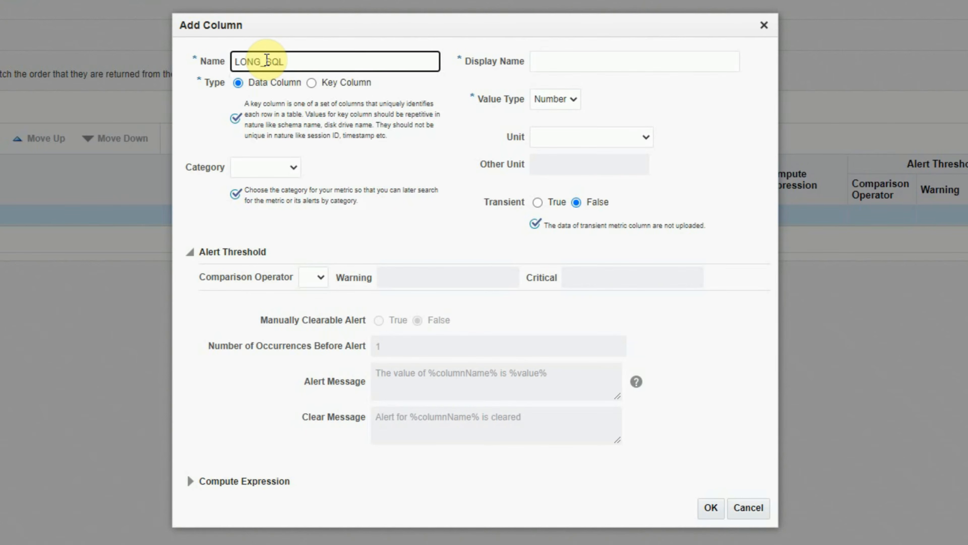
pyautogui.press('Tab')
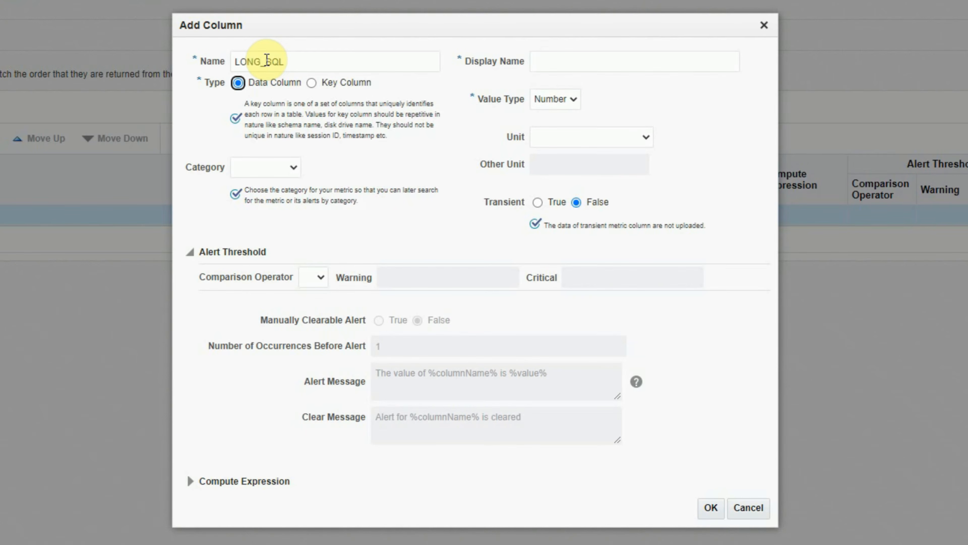
# Set the new column's display name to LONG_SQL and its value type to String, leaving the unit blank.
pyautogui.click(573, 57)
pyautogui.write('LONG_SQL')
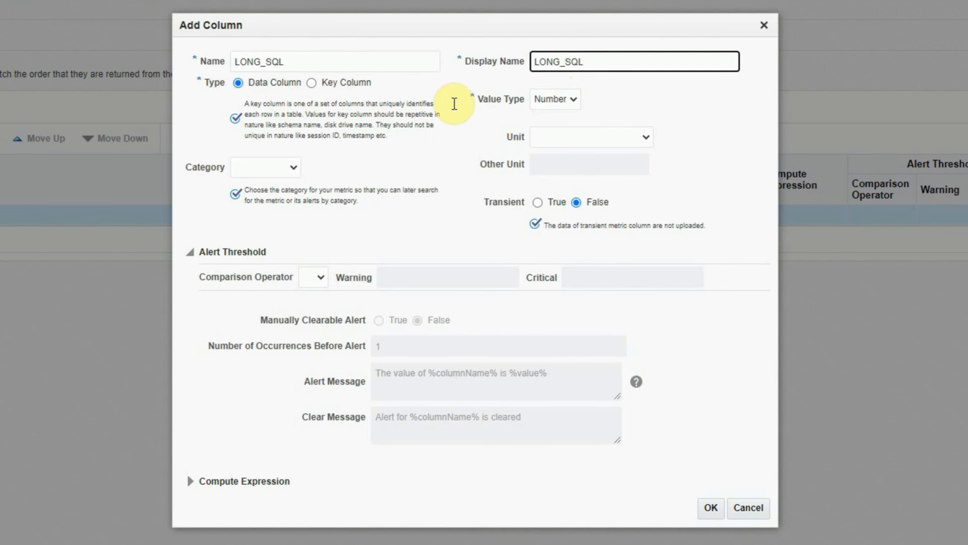
pyautogui.click(570, 100)
pyautogui.click(559, 124)
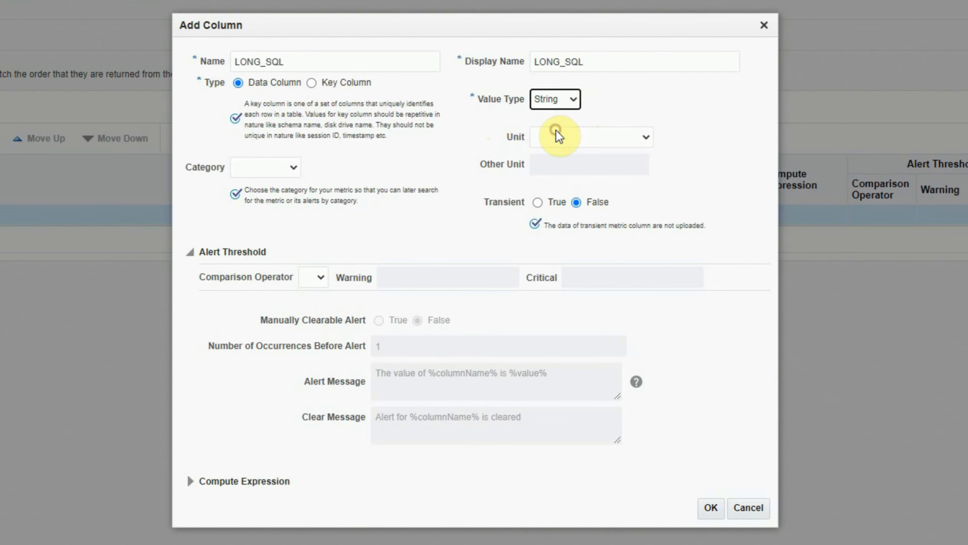
pyautogui.click(575, 142)
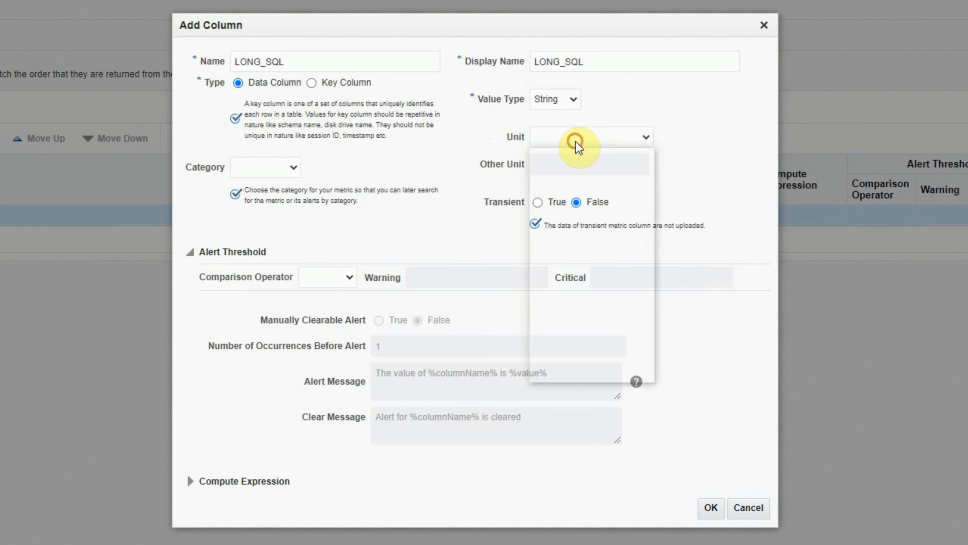
pyautogui.click(692, 132)
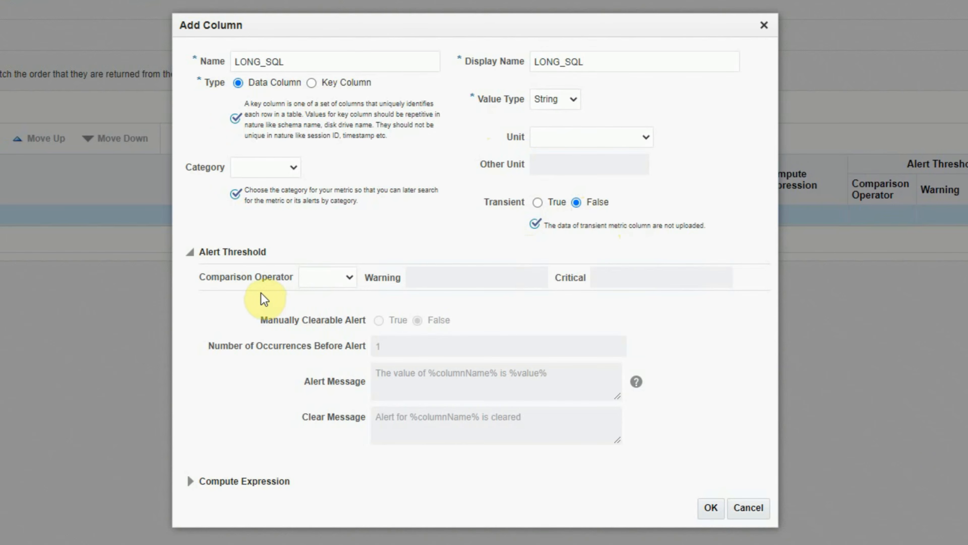
# Set the column's alert threshold to the Contains operator with WARNING as the warning value and CRITICAL as the critical value.
pyautogui.click(349, 277)
pyautogui.click(340, 304)
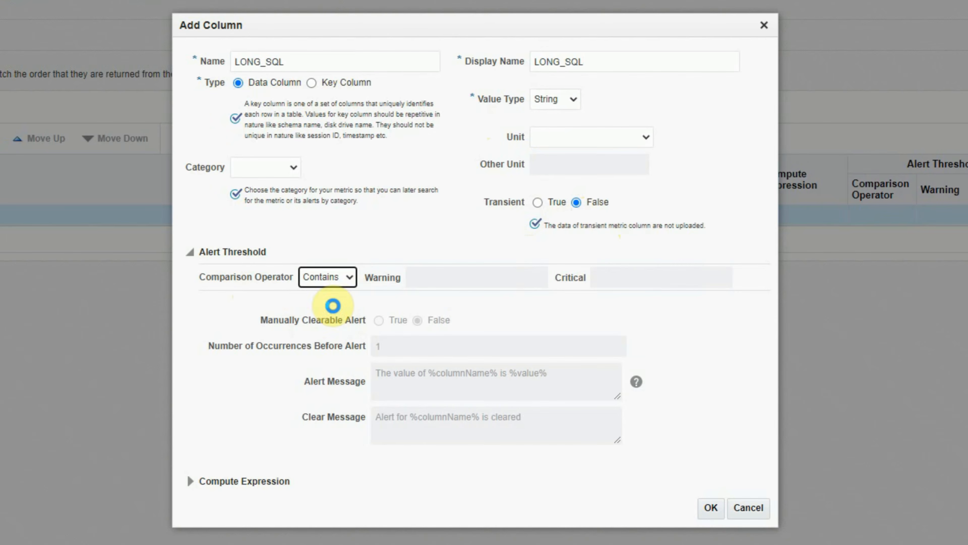
pyautogui.click(435, 276)
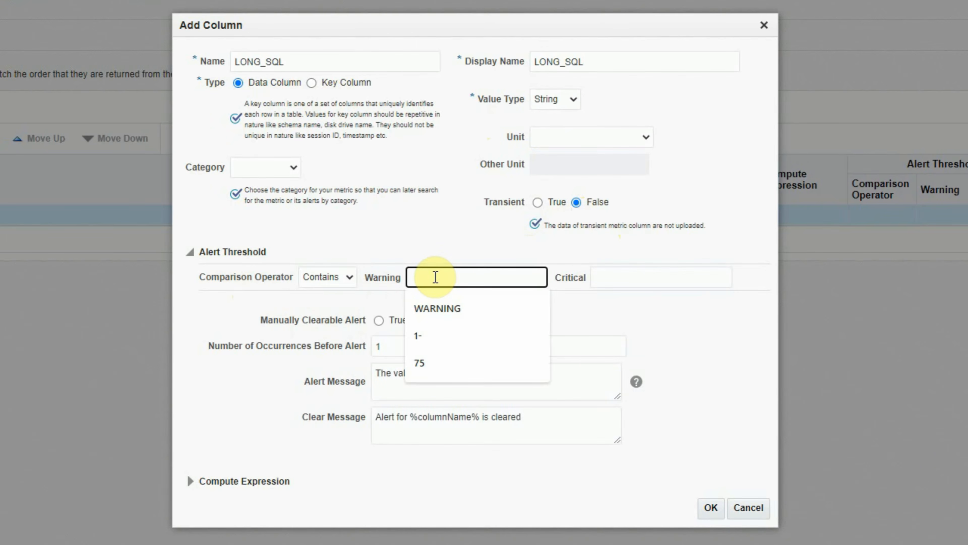
pyautogui.click(434, 307)
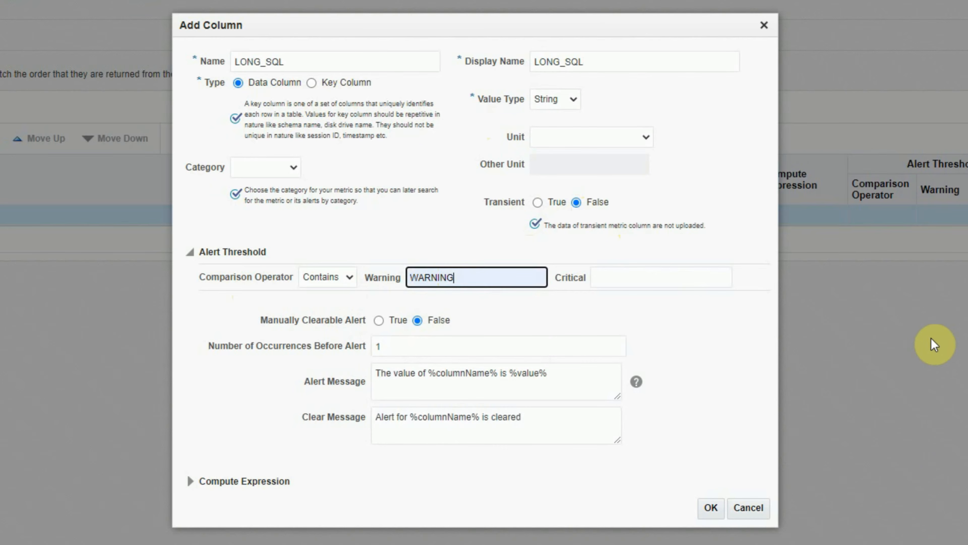
pyautogui.click(610, 277)
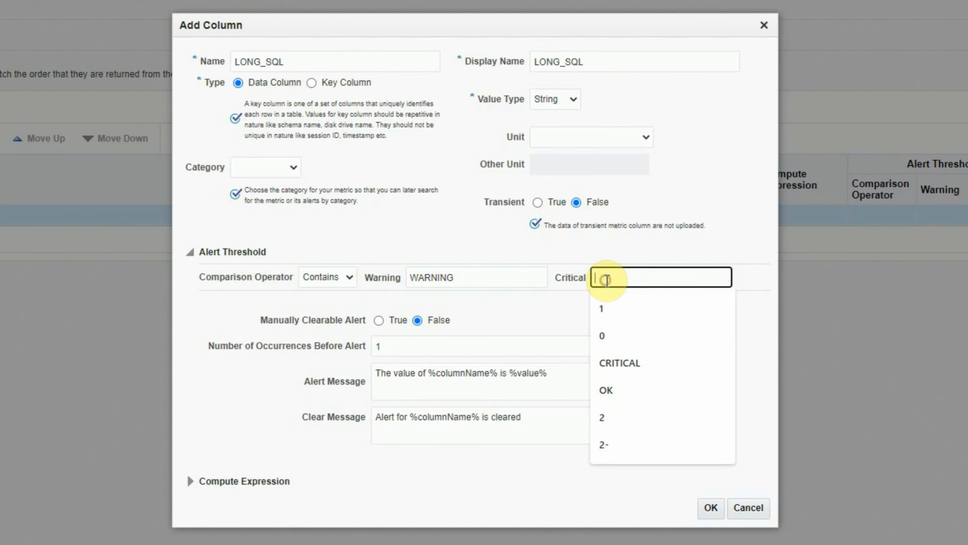
pyautogui.click(633, 363)
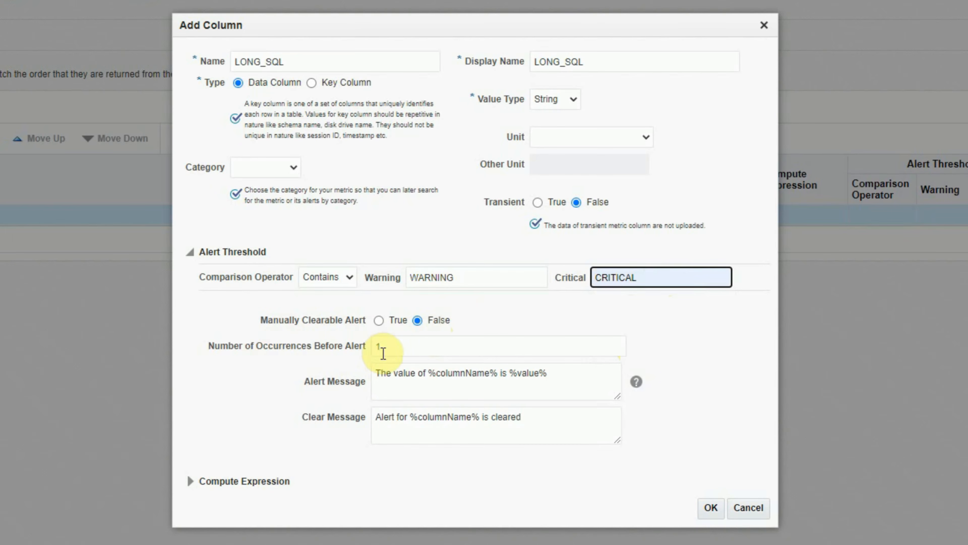
# Change the column's alert message to "Long running SQL detected - %value%".
pyautogui.click(395, 348)
pyautogui.click(438, 381)
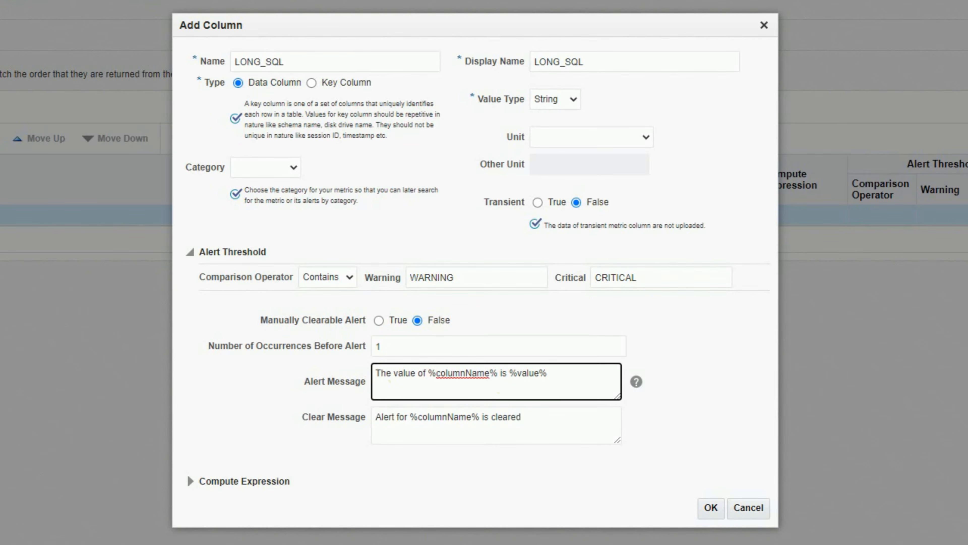
pyautogui.moveTo(558, 376); pyautogui.dragTo(351, 374)
pyautogui.click(445, 390)
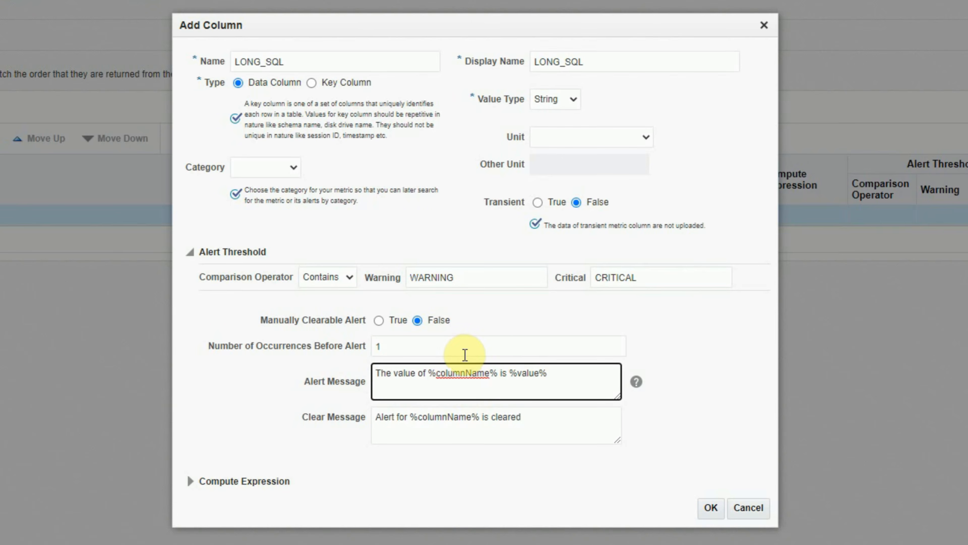
pyautogui.press('Home')
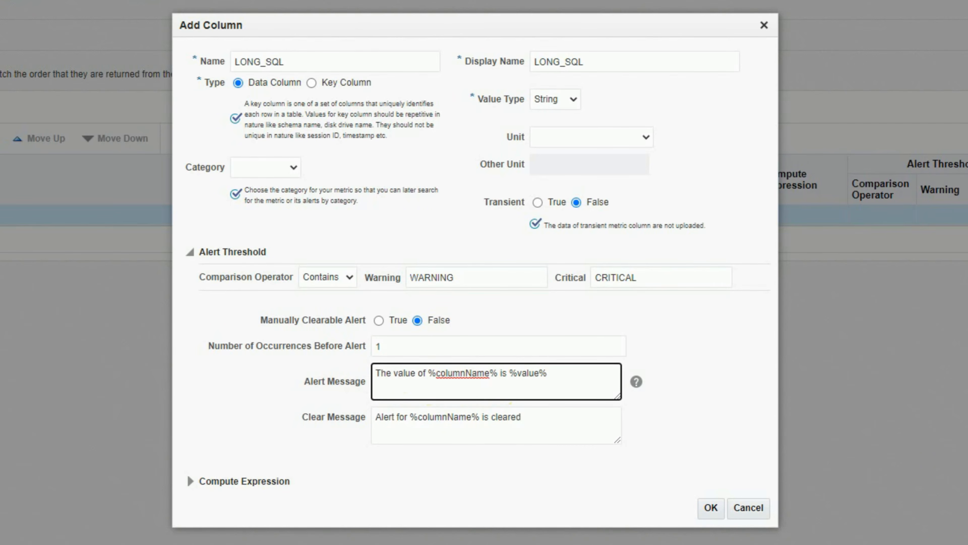
pyautogui.press('Delete')
pyautogui.press('Delete')
pyautogui.press('Delete')
pyautogui.press('Delete')
pyautogui.press('Delete')
pyautogui.press('Delete')
pyautogui.press('Delete')
pyautogui.press('Delete')
pyautogui.press('Delete')
pyautogui.press('Delete')
pyautogui.press('Delete')
pyautogui.press('Delete')
pyautogui.press('Delete')
pyautogui.press('Delete')
pyautogui.press('Delete')
pyautogui.press('Delete')
pyautogui.press('Delete')
pyautogui.press('Delete')
pyautogui.press('Delete')
pyautogui.press('Delete')
pyautogui.write('Long running')
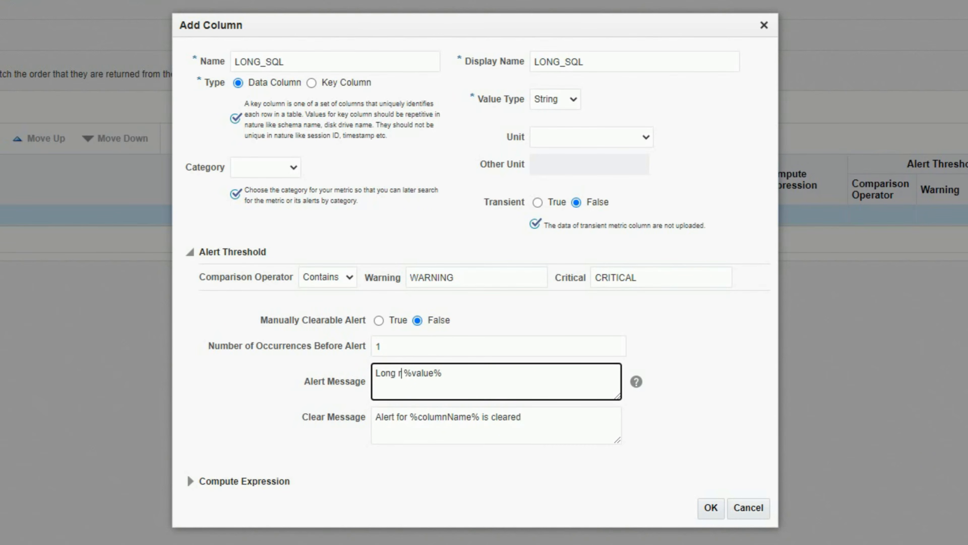
pyautogui.write(' SQL')
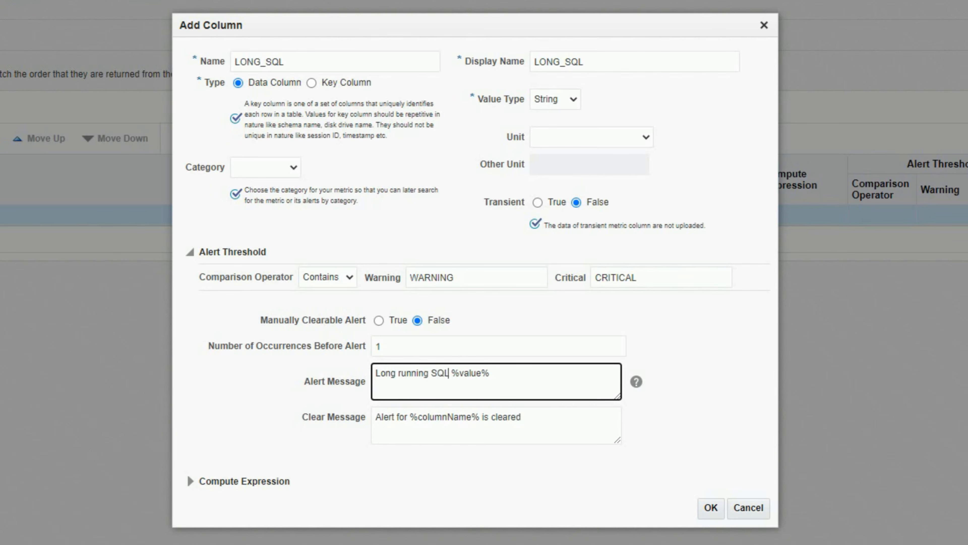
pyautogui.write(' detected -')
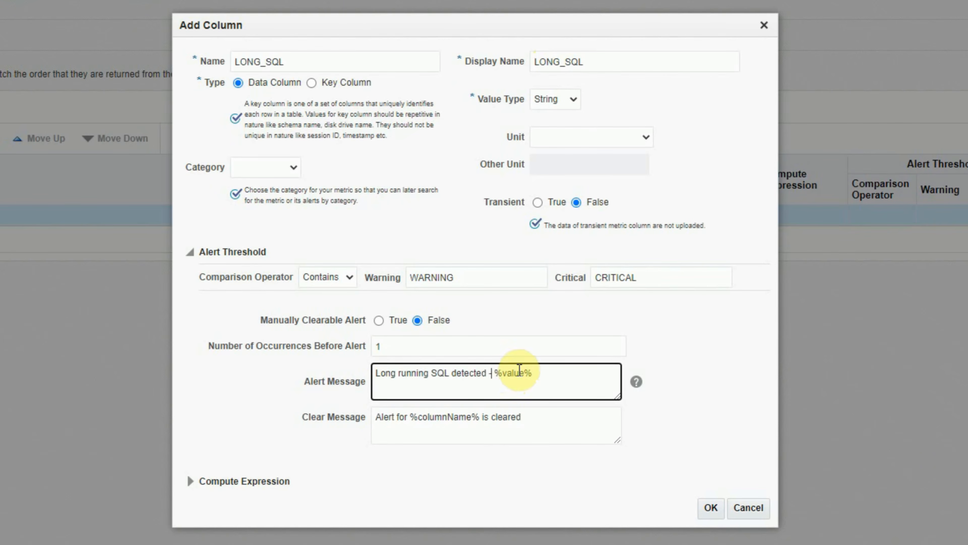
pyautogui.doubleClick(491, 374)
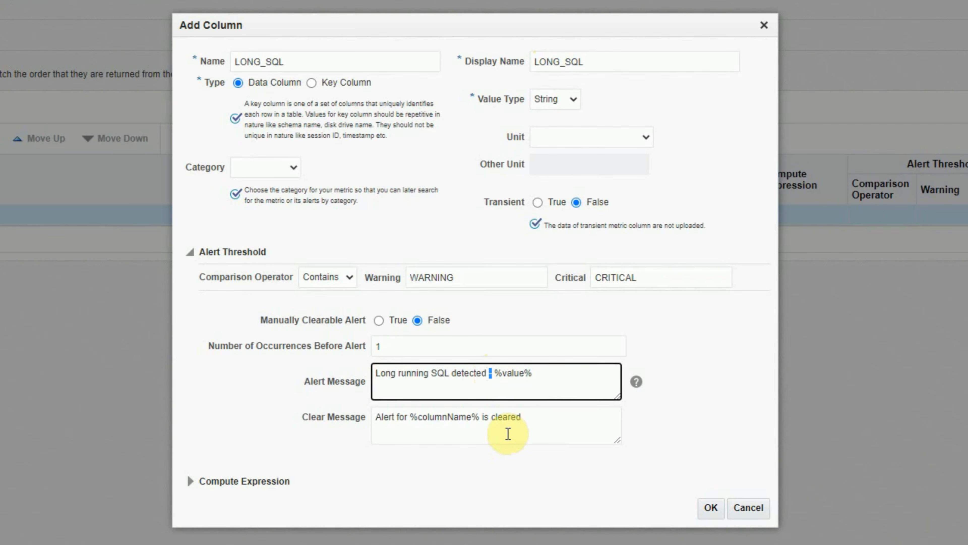
# Change the clear message to "Long running SQL cleared" and save the LONG_SQL column.
pyautogui.click(405, 417)
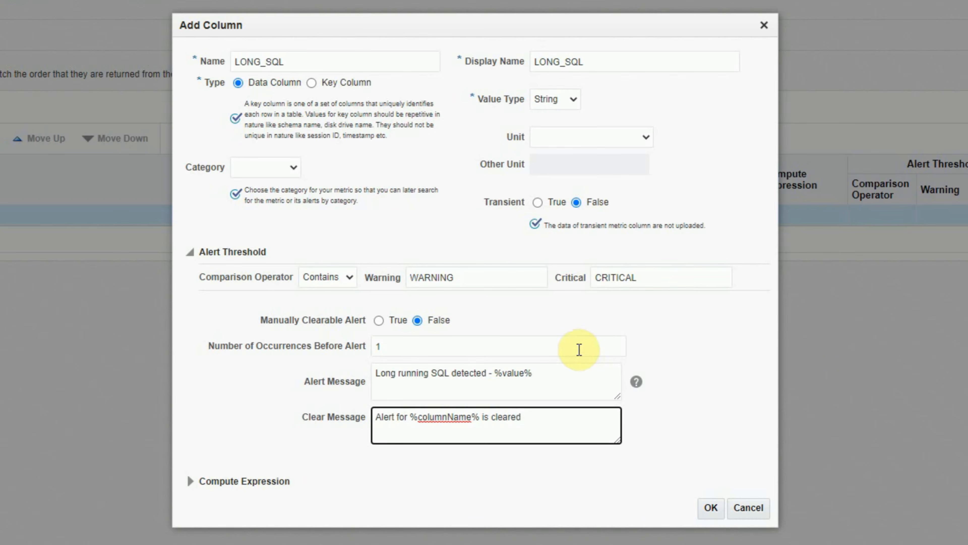
pyautogui.moveTo(376, 372); pyautogui.dragTo(451, 373)
pyautogui.hotkey('ctrl', 'c')
pyautogui.click(558, 416)
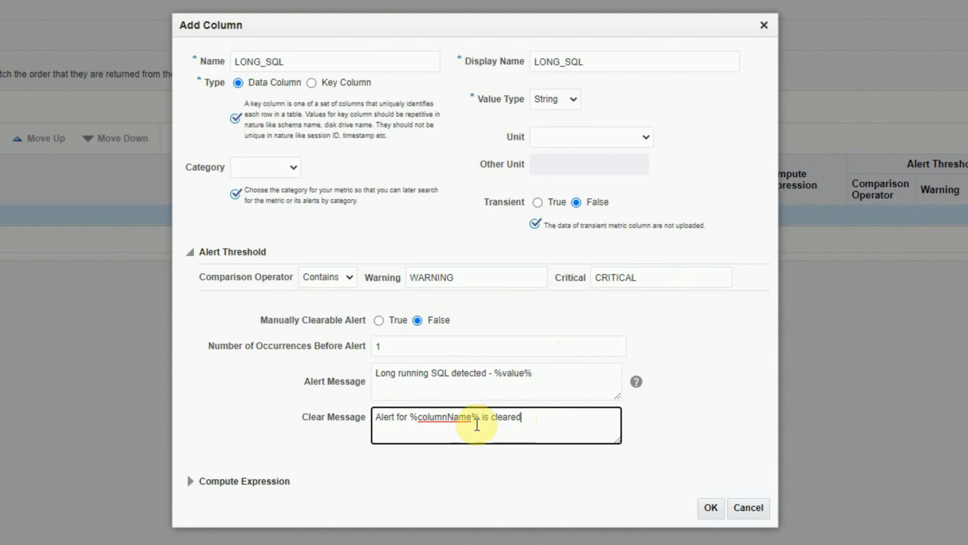
pyautogui.moveTo(488, 416); pyautogui.dragTo(82, 372)
pyautogui.hotkey('ctrl', 'v')
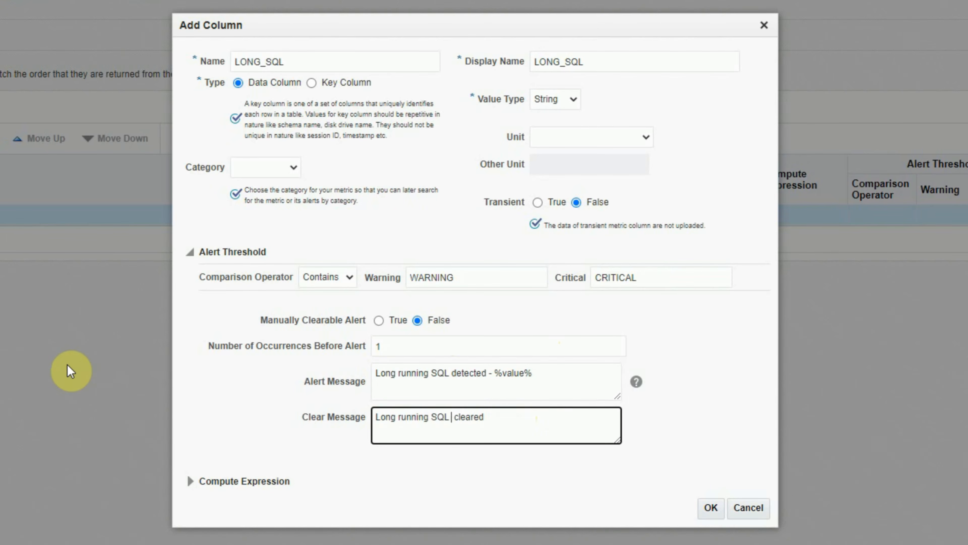
pyautogui.press('BackSpace')
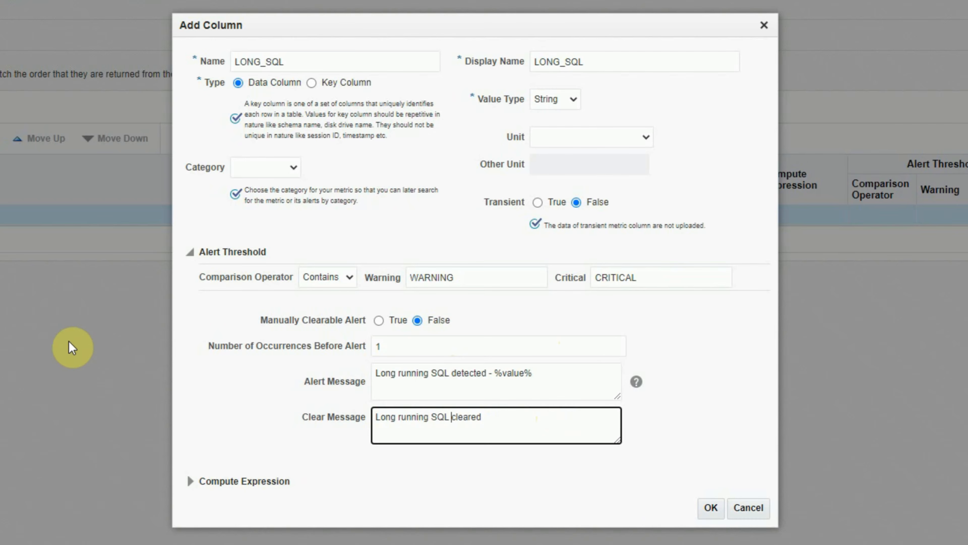
pyautogui.click(708, 510)
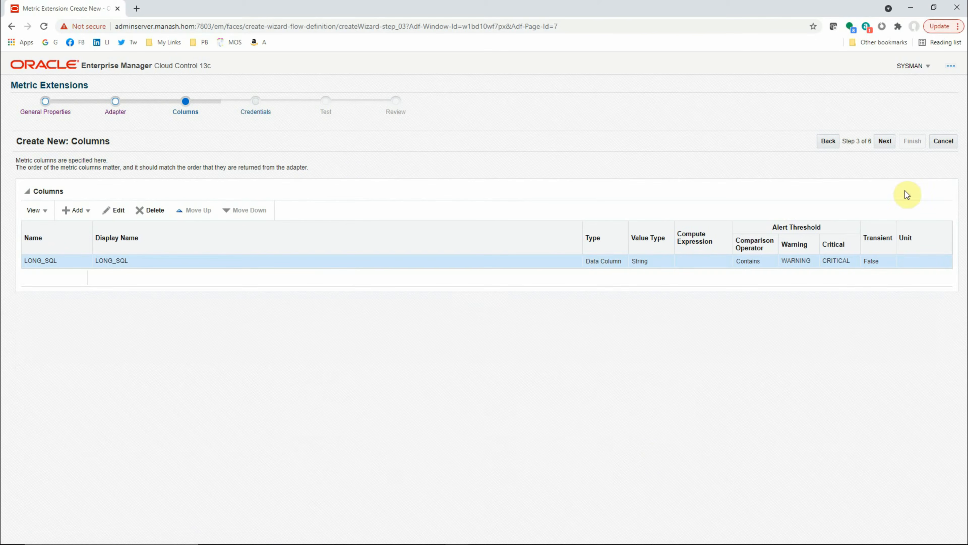
# Proceed to the Test step with the default monitoring credentials and run the metric test on the catdb database instance.
pyautogui.click(884, 145)
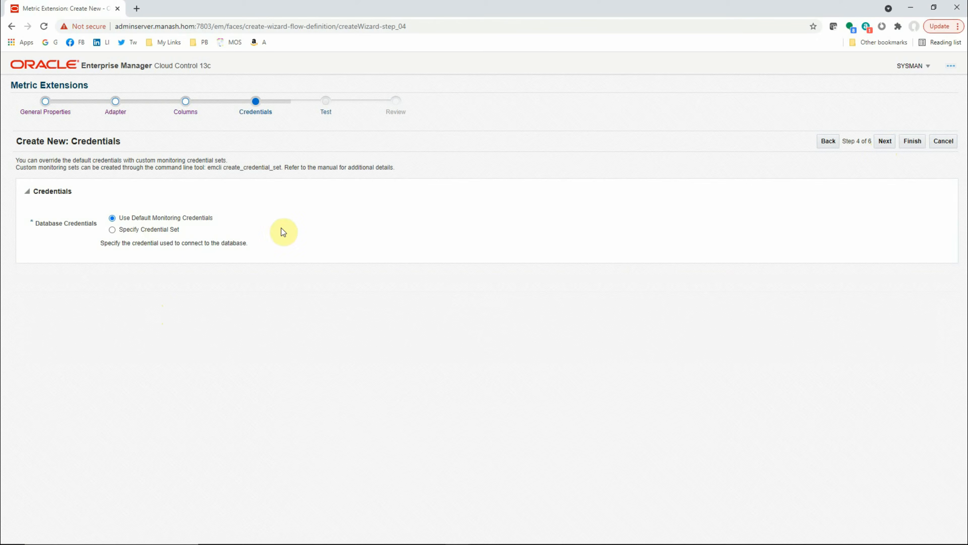
pyautogui.click(885, 145)
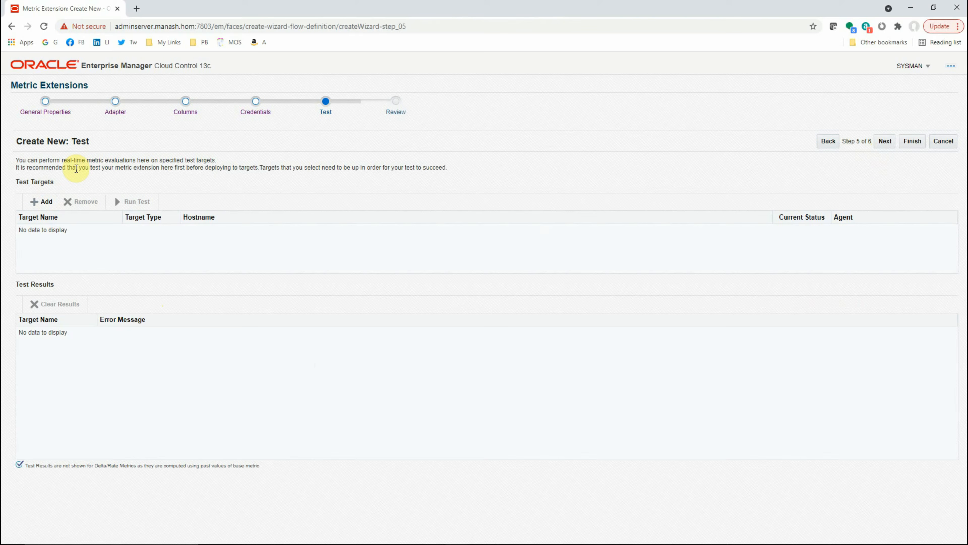
pyautogui.click(46, 202)
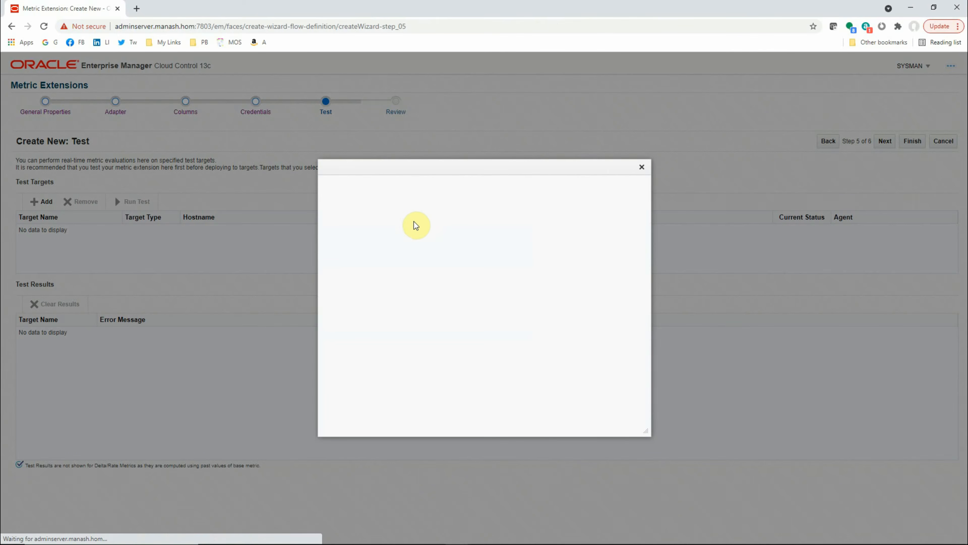
pyautogui.click(328, 321)
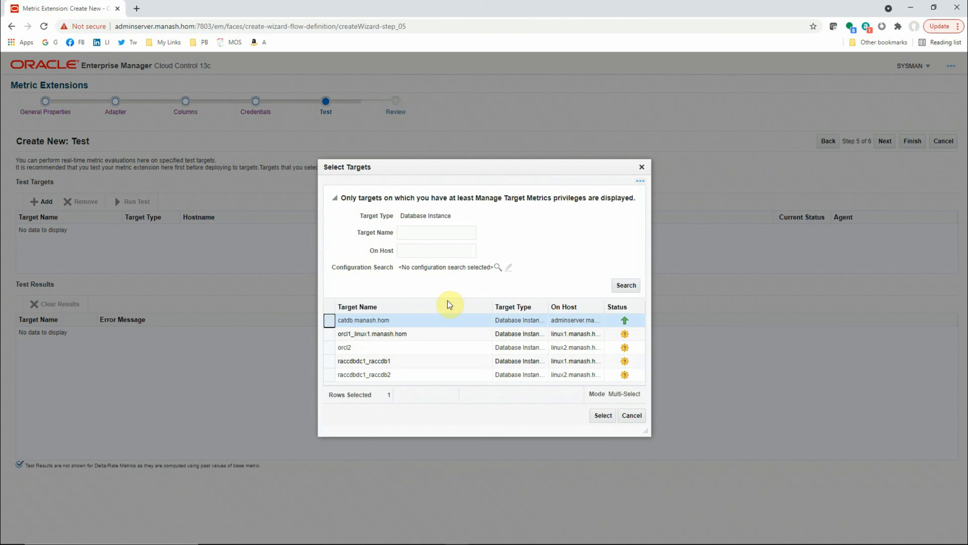
pyautogui.click(602, 416)
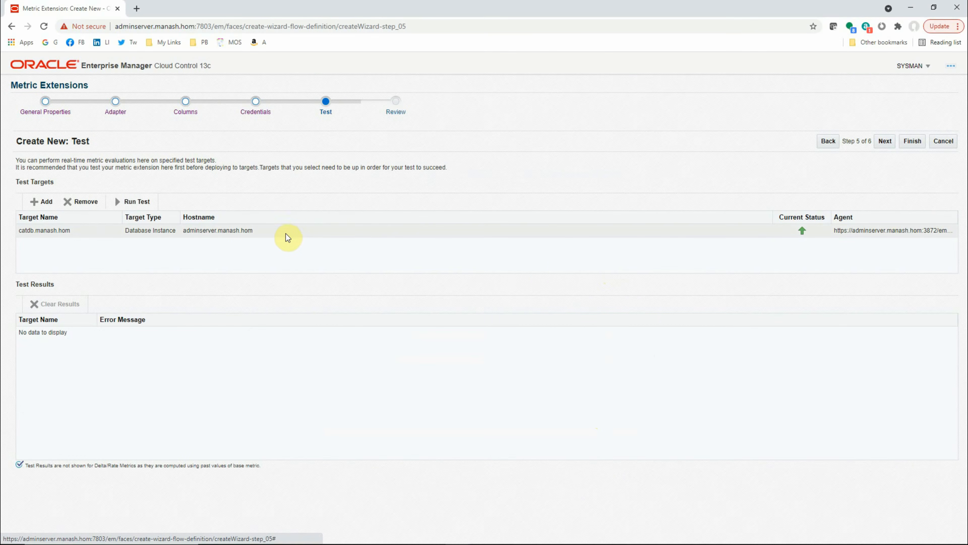
pyautogui.click(134, 201)
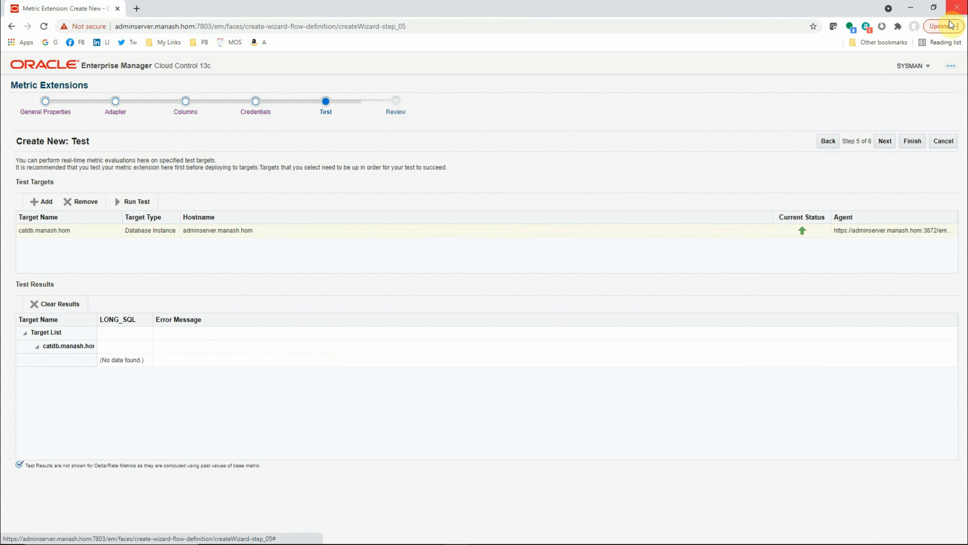
# Go back to the Adapter step and change the SQL query's elapsed-time filter to last_call_et/60 > 0.5.
pyautogui.click(826, 144)
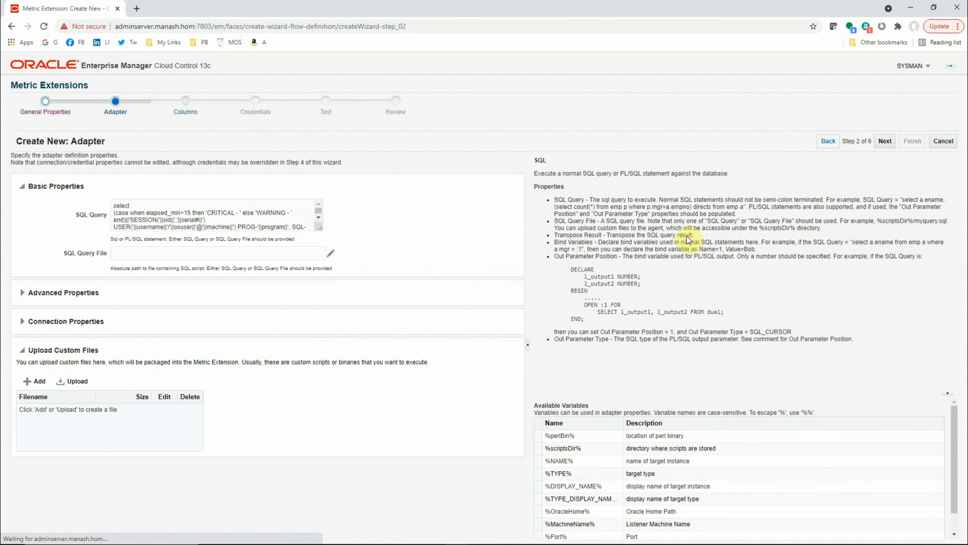
pyautogui.moveTo(320, 230); pyautogui.dragTo(444, 325)
pyautogui.click(110, 303)
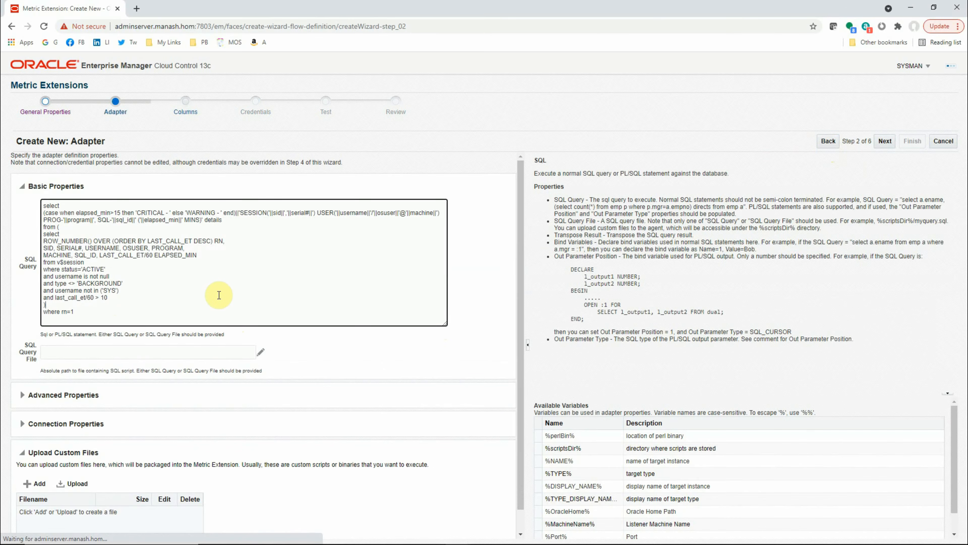
pyautogui.press('Up')
pyautogui.press('BackSpace')
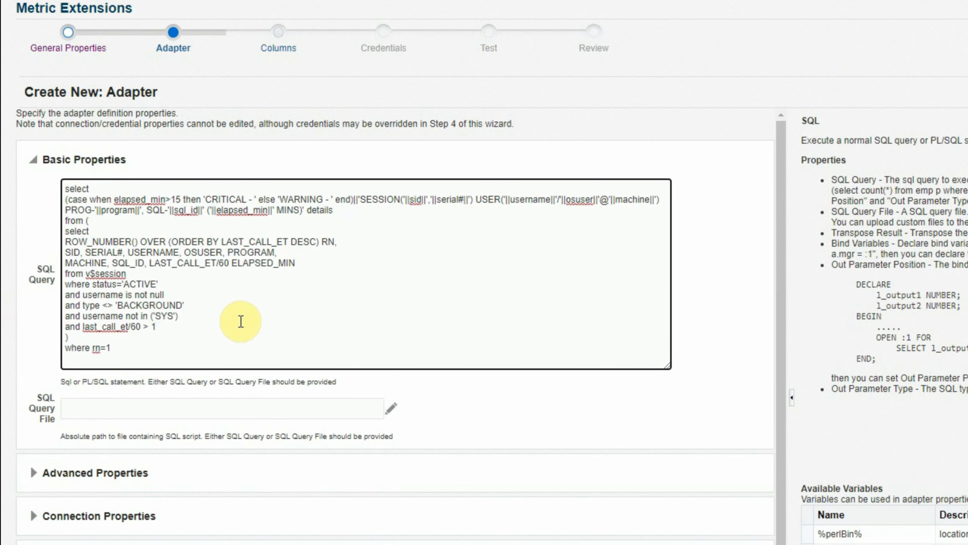
pyautogui.write('0')
pyautogui.hotkey('shift', 'Right')
pyautogui.write('.5')
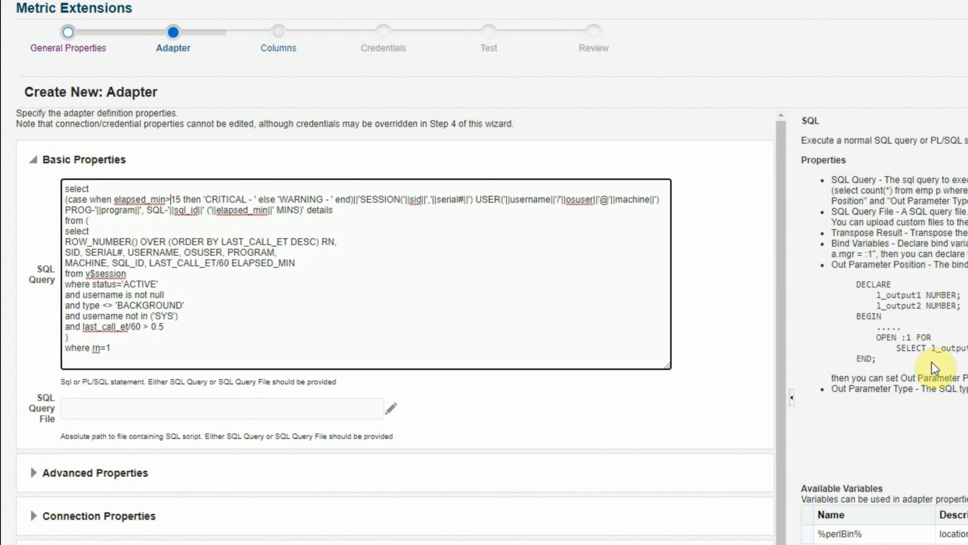
# Change the CRITICAL condition in the query's case expression to elapsed_min>1.
pyautogui.hotkey('shift', 'Right')
pyautogui.hotkey('shift', 'Right')
pyautogui.write('1')
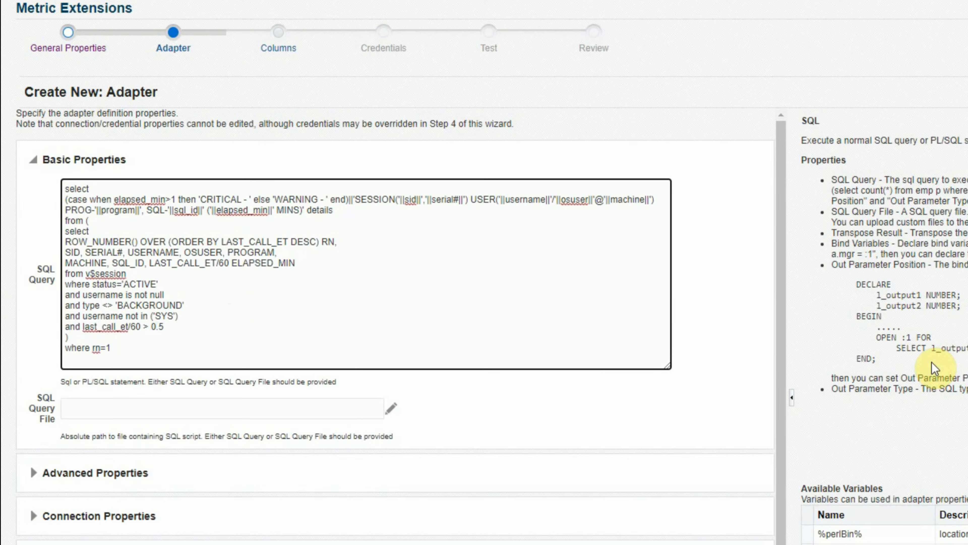
pyautogui.hotkey('ctrl', 'Right')
pyautogui.hotkey('ctrl', 'Right')
pyautogui.hotkey('ctrl', 'Right')
pyautogui.hotkey('ctrl', 'Right')
pyautogui.hotkey('ctrl', 'Right')
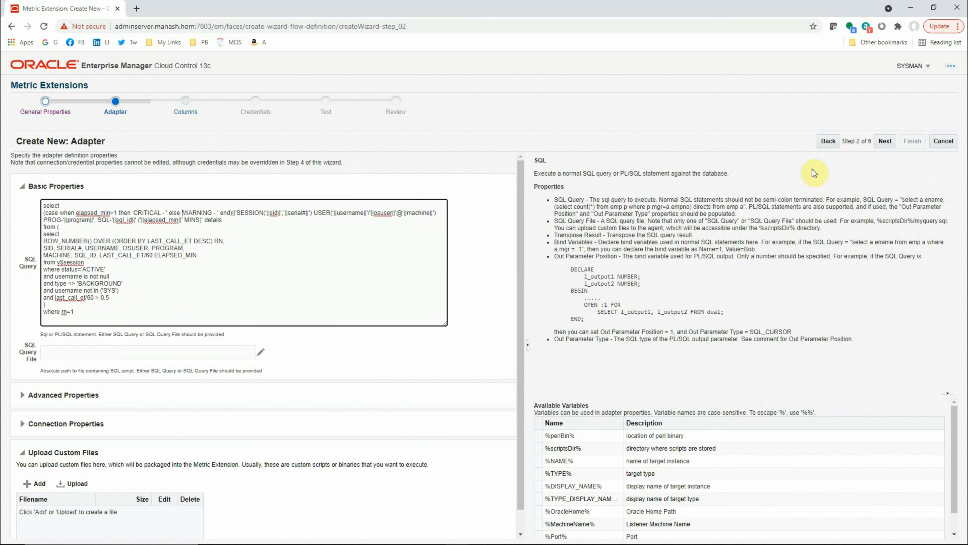
# Advance through the Columns and Credentials steps back to the Test step, keeping their settings.
pyautogui.click(885, 142)
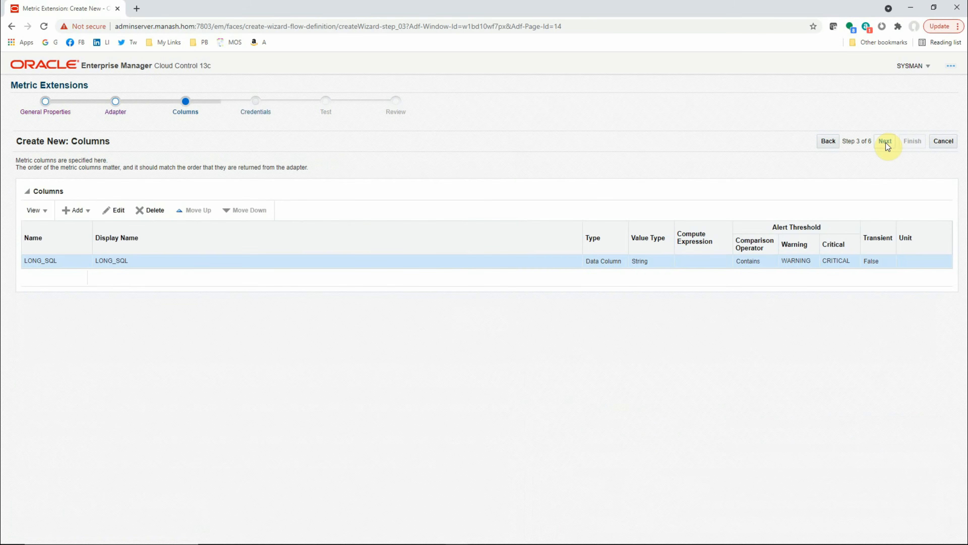
pyautogui.click(886, 144)
pyautogui.click(886, 144)
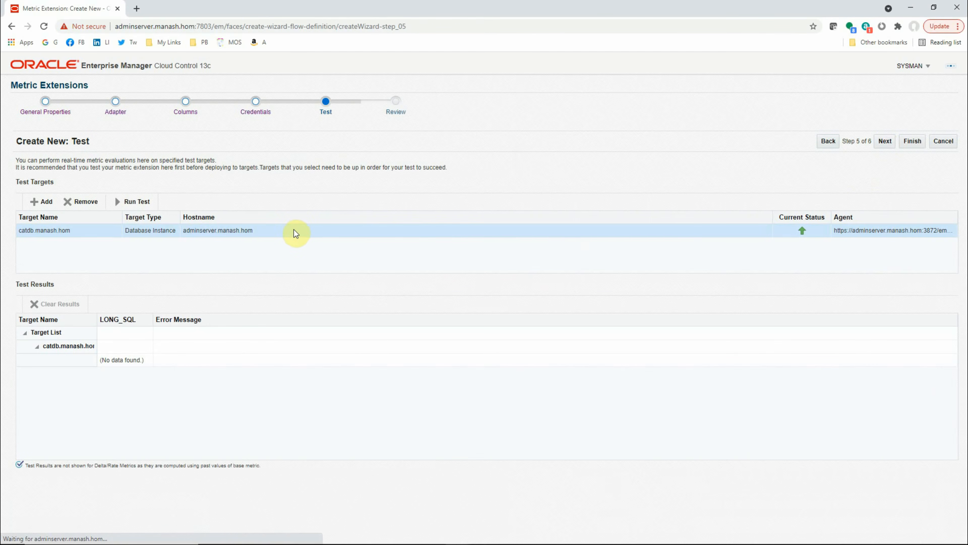
# Run the metric test on catdb, widen the LONG_SQL result column, and examine the session, program, SQL ID and elapsed minutes.
pyautogui.click(129, 203)
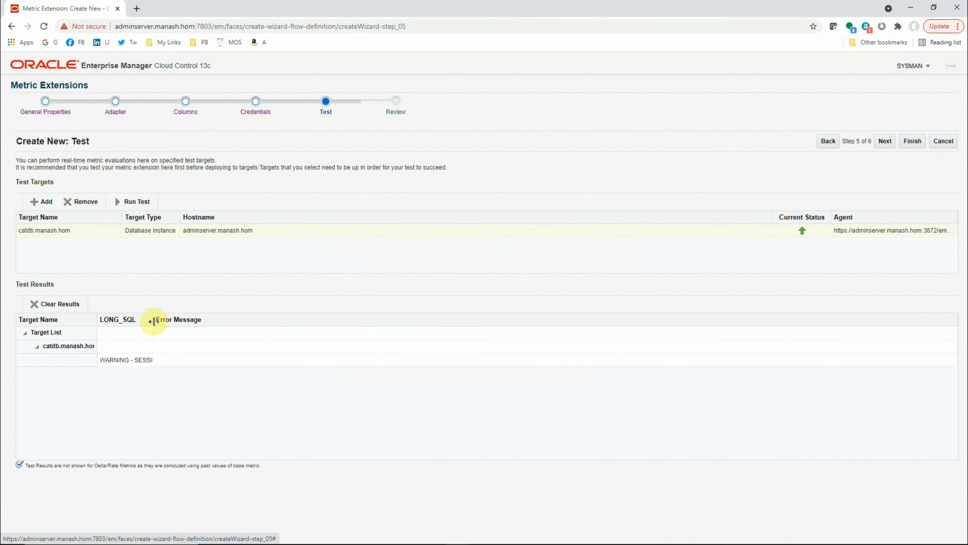
pyautogui.moveTo(153, 321); pyautogui.dragTo(618, 334)
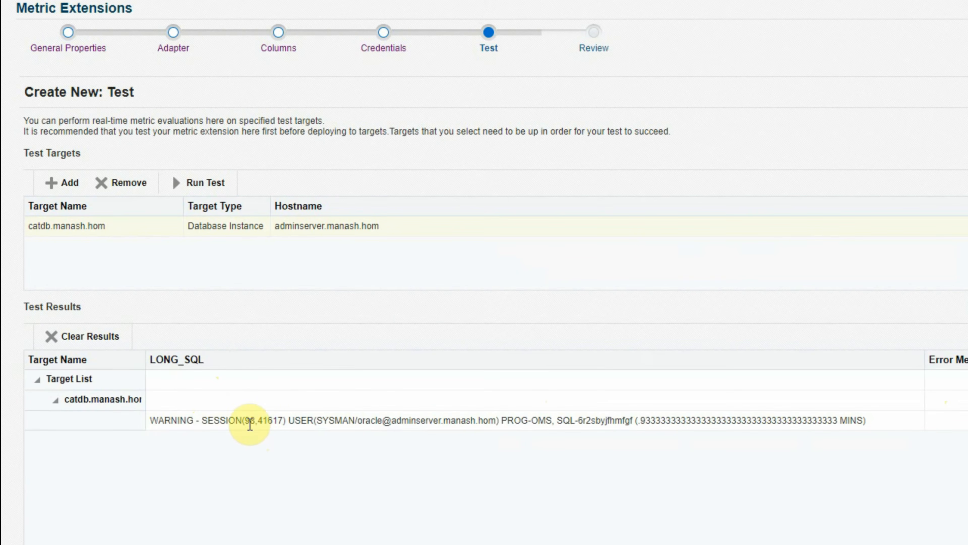
pyautogui.moveTo(244, 422); pyautogui.dragTo(286, 421)
pyautogui.click(300, 420)
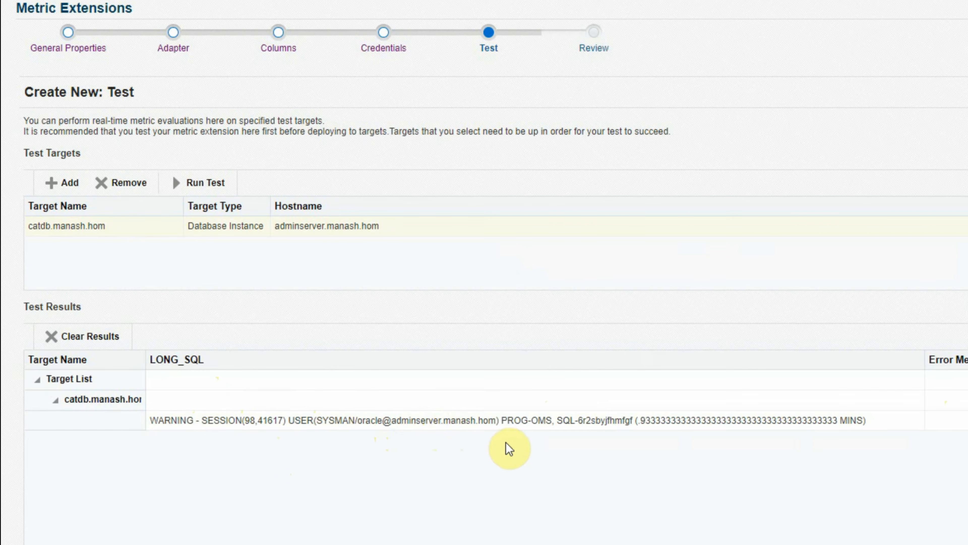
pyautogui.doubleClick(535, 420)
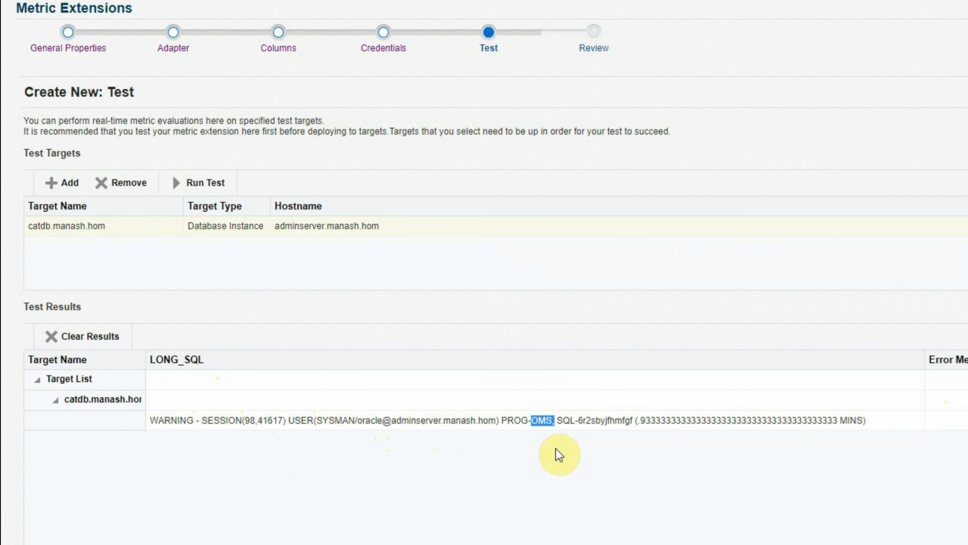
pyautogui.moveTo(558, 419); pyautogui.dragTo(655, 419)
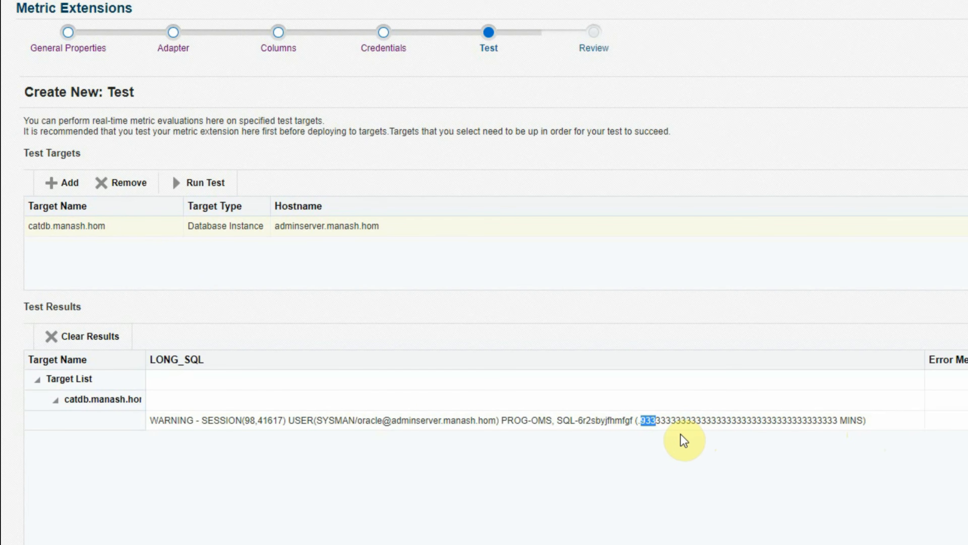
pyautogui.click(645, 434)
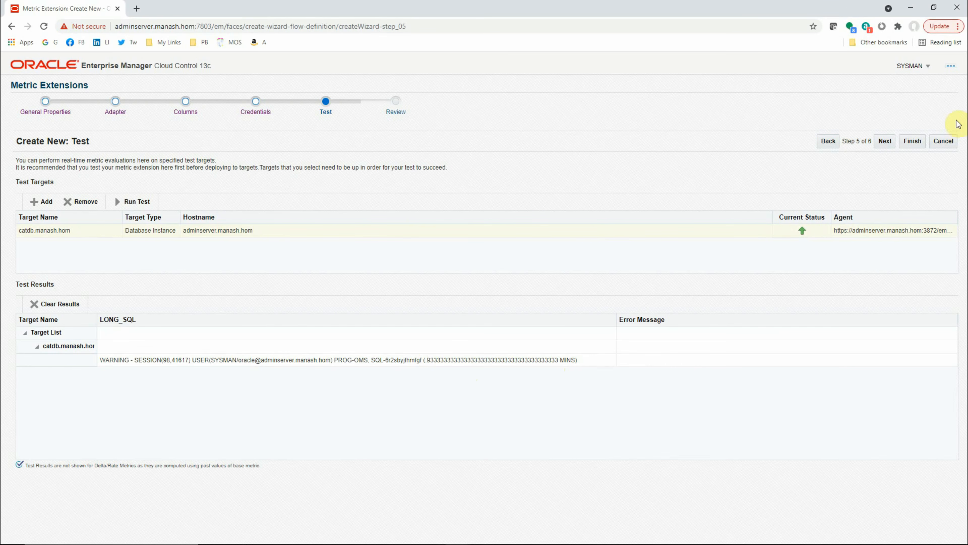
# Return to the Adapter step and wrap the query's elapsed-time expression as round(LAST_CALL_ET/60) ELAPSED_MIN.
pyautogui.click(828, 142)
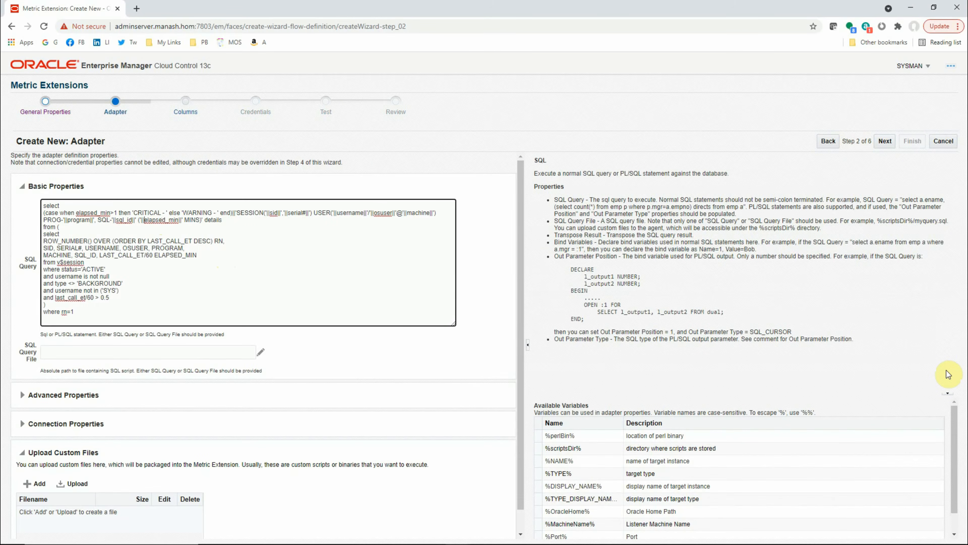
pyautogui.write('round(')
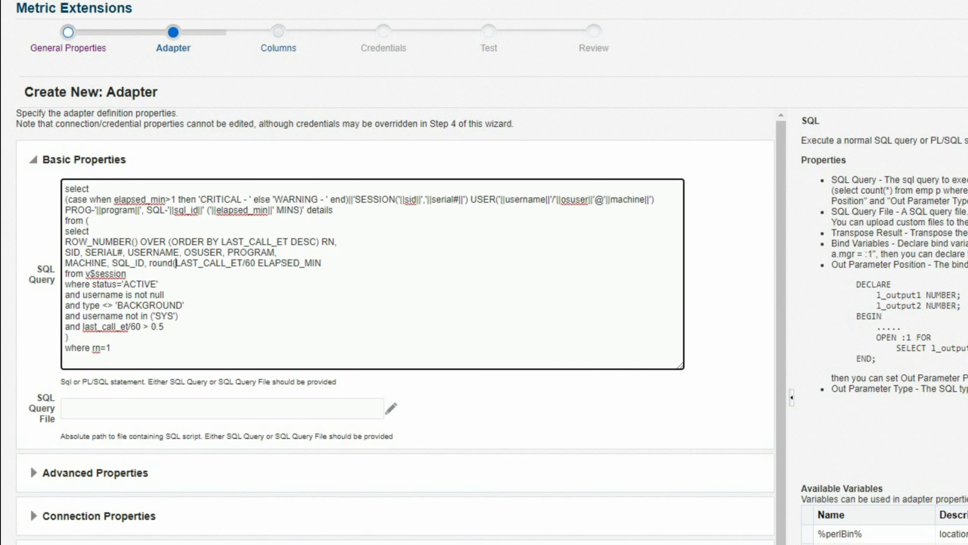
pyautogui.hotkey('ctrl', 'Right')
pyautogui.hotkey('ctrl', 'Right')
pyautogui.press('Left')
pyautogui.write(')')
pyautogui.hotkey('ctrl', 'Left')
pyautogui.hotkey('ctrl', 'Left')
pyautogui.hotkey('shift', 'Right')
pyautogui.hotkey('shift', 'Right')
pyautogui.hotkey('shift', 'Right')
pyautogui.hotkey('shift', 'Right')
pyautogui.hotkey('shift', 'Right')
pyautogui.hotkey('shift', 'Right')
pyautogui.hotkey('shift', 'Right')
pyautogui.press('Left')
pyautogui.press('Right')
pyautogui.press('Right')
pyautogui.press('Right')
pyautogui.press('Right')
pyautogui.press('Right')
pyautogui.press('Right')
pyautogui.hotkey('shift', 'Right')
pyautogui.hotkey('shift', 'Right')
pyautogui.hotkey('shift', 'Right')
pyautogui.hotkey('shift', 'Right')
pyautogui.hotkey('shift', 'Right')
pyautogui.hotkey('shift', 'Right')
pyautogui.hotkey('shift', 'Right')
pyautogui.hotkey('shift', 'Right')
pyautogui.hotkey('shift', 'Right')
pyautogui.hotkey('shift', 'Right')
pyautogui.hotkey('shift', 'Right')
pyautogui.hotkey('shift', 'Right')
pyautogui.hotkey('shift', 'Right')
pyautogui.hotkey('shift', 'Right')
pyautogui.hotkey('shift', 'Right')
pyautogui.hotkey('shift', 'Right')
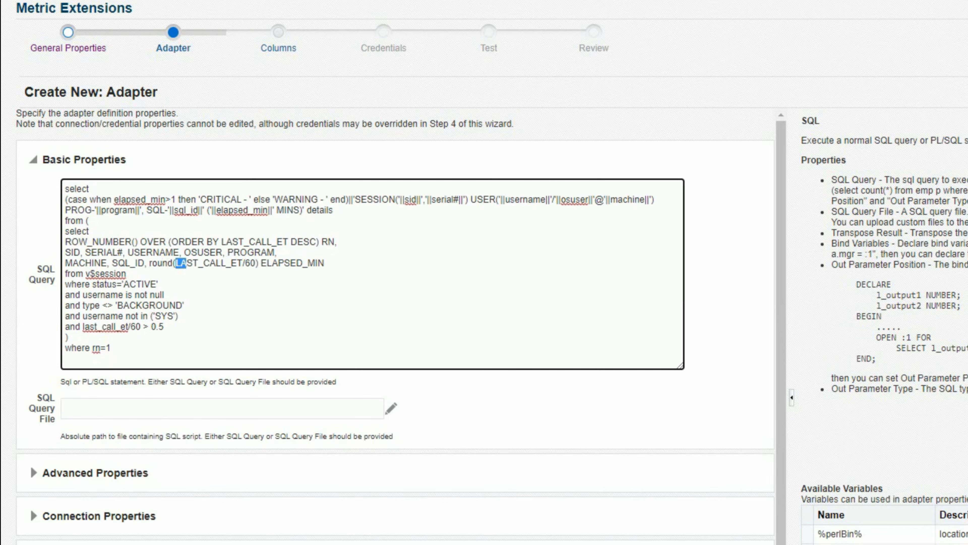
pyautogui.hotkey('shift', 'Left')
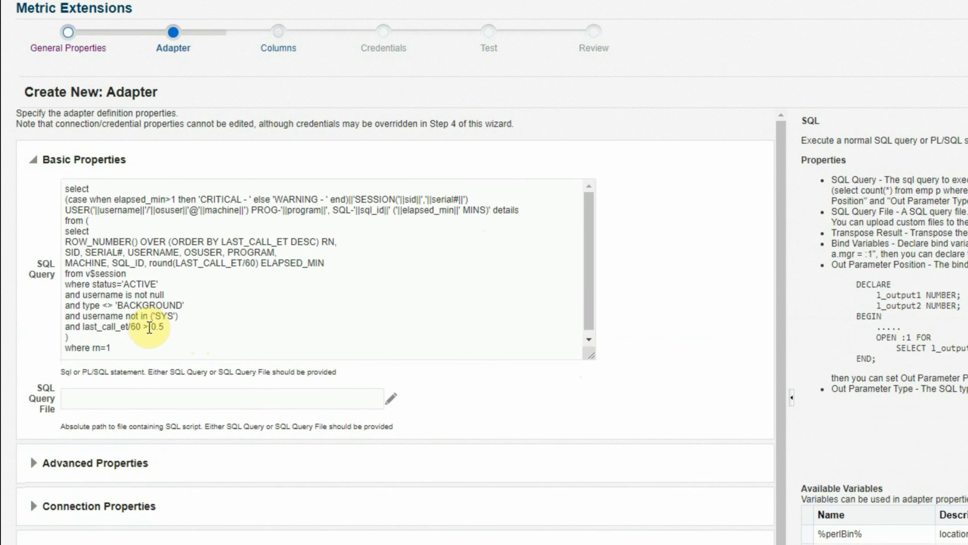
# Change the SQL query's elapsed-time filter to last_call_et/60 > 10.
pyautogui.click(148, 327)
pyautogui.press('Right')
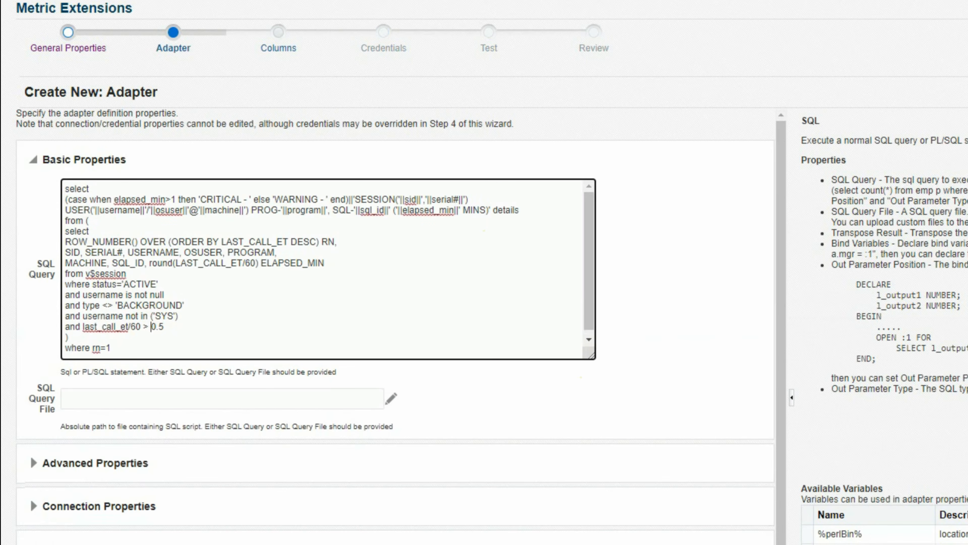
pyautogui.hotkey('shift', 'Right')
pyautogui.hotkey('shift', 'Right')
pyautogui.hotkey('shift', 'Right')
pyautogui.hotkey('shift', 'Right')
pyautogui.hotkey('shift', 'Left')
pyautogui.write('10')
# Change the CRITICAL condition in the query's case expression to elapsed_min>15.
pyautogui.press('Up')
pyautogui.press('Up')
pyautogui.press('Up')
pyautogui.press('Up')
pyautogui.press('Up')
pyautogui.press('Up')
pyautogui.press('Up')
pyautogui.press('Up')
pyautogui.press('Up')
pyautogui.press('Up')
pyautogui.press('Up')
pyautogui.press('Up')
pyautogui.press('Right')
pyautogui.press('Right')
pyautogui.press('Right')
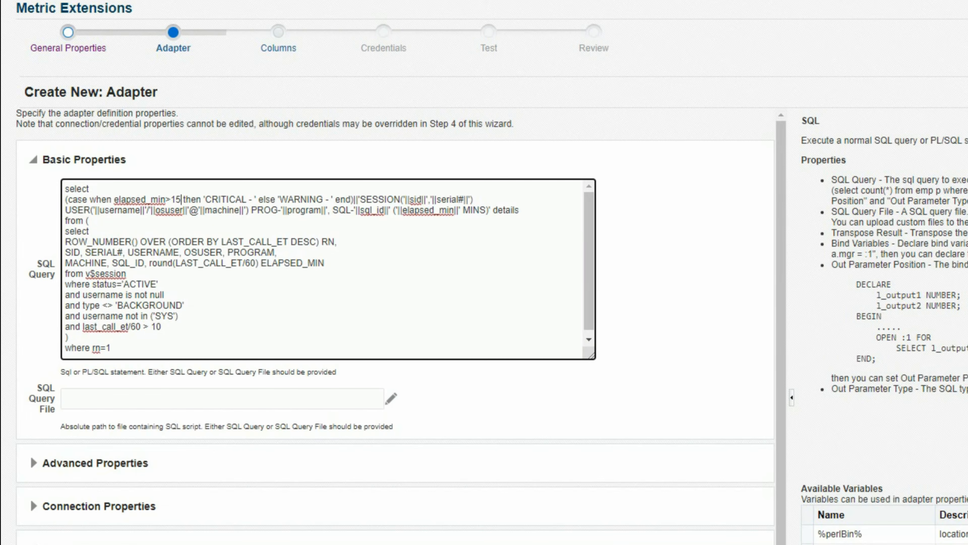
pyautogui.write('5')
pyautogui.press('Right')
pyautogui.press('Right')
pyautogui.press('Right')
pyautogui.press('Right')
pyautogui.press('Right')
pyautogui.press('Right')
pyautogui.press('Right')
pyautogui.press('Right')
pyautogui.press('Right')
pyautogui.press('Right')
pyautogui.press('Right')
pyautogui.press('Right')
pyautogui.press('Right')
pyautogui.press('Right')
pyautogui.press('Right')
pyautogui.press('Right')
pyautogui.press('Right')
pyautogui.press('Right')
pyautogui.press('Right')
pyautogui.press('Right')
pyautogui.press('Right')
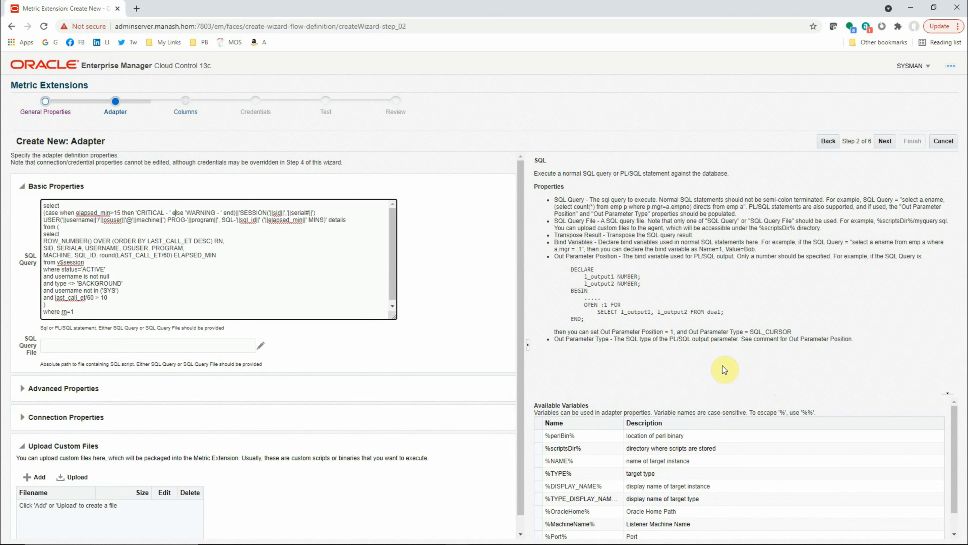
# Advance through the remaining wizard steps to Review and finish creating the LONG_RUNNING_SQL_CHECK metric extension.
pyautogui.click(881, 142)
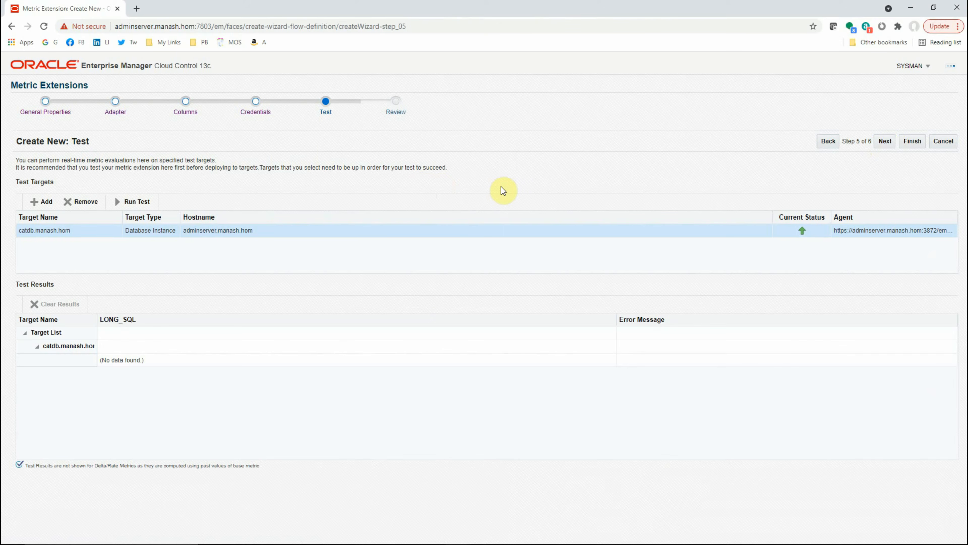
pyautogui.click(885, 141)
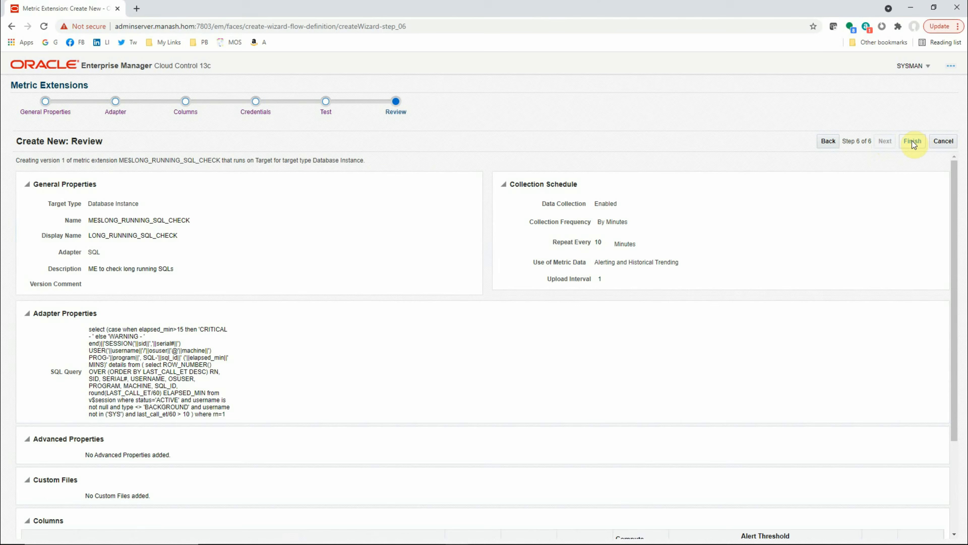
pyautogui.click(913, 141)
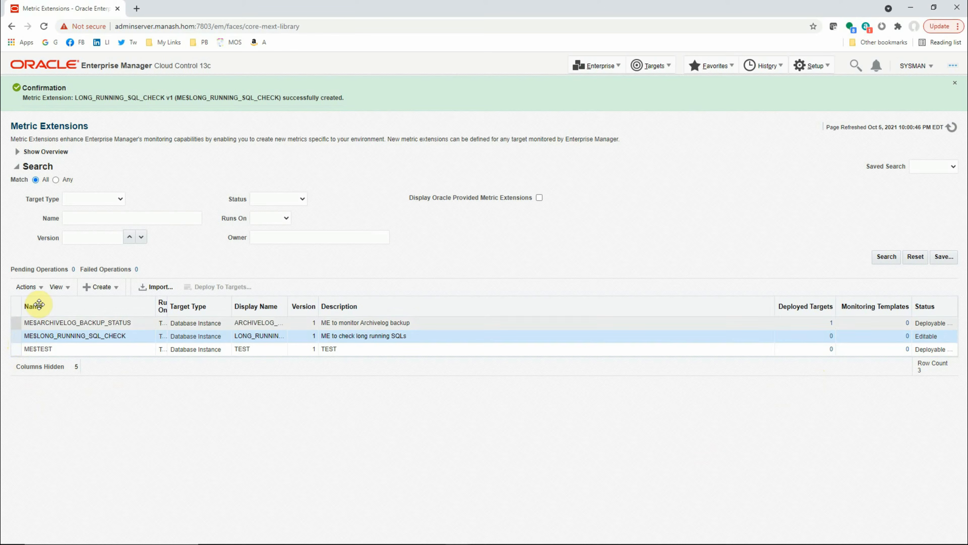
# Save the LONG_RUNNING_SQL_CHECK metric extension as a deployable draft and publish it.
pyautogui.click(41, 288)
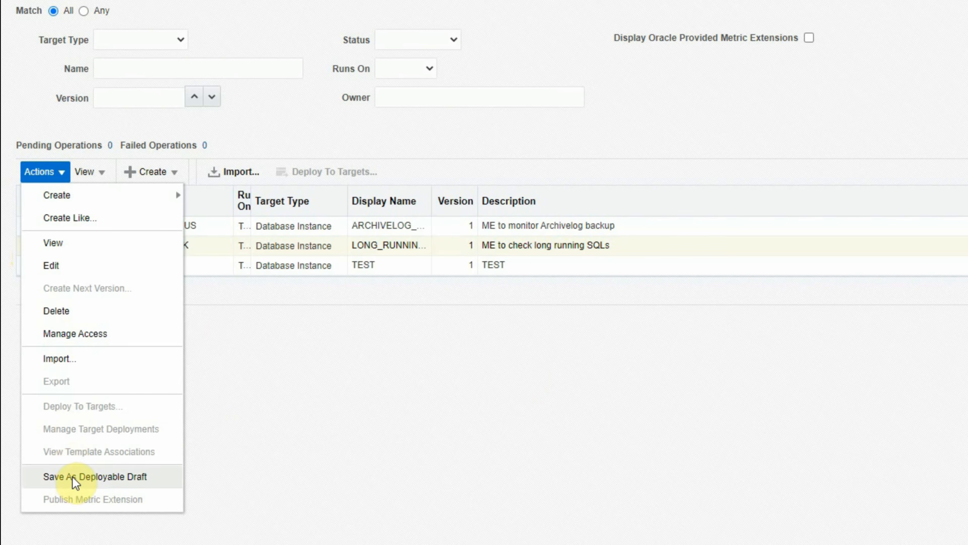
pyautogui.click(76, 482)
pyautogui.click(103, 248)
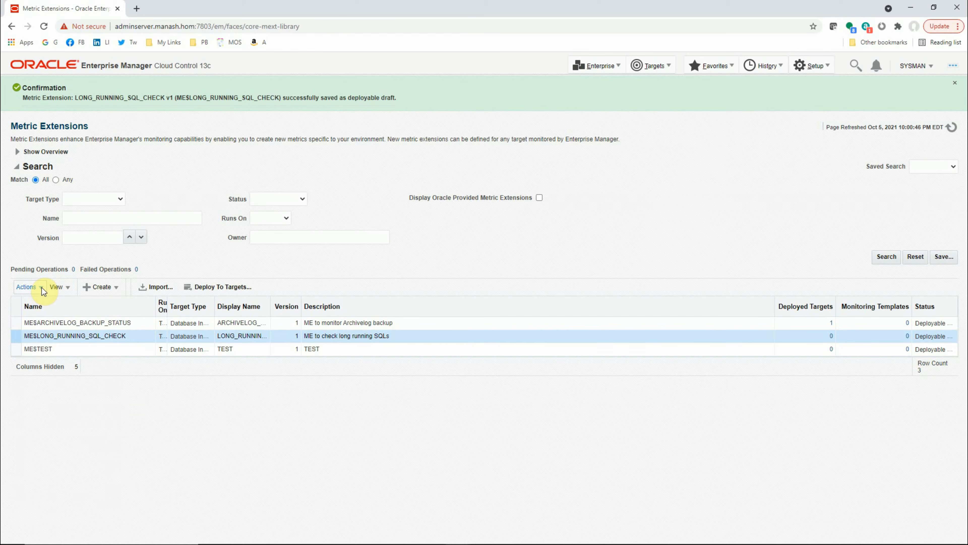
pyautogui.click(40, 287)
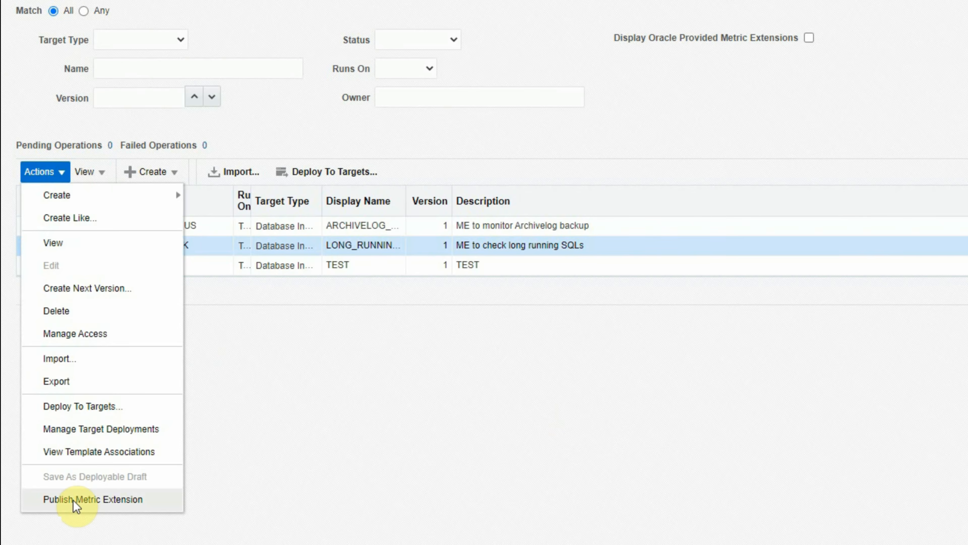
pyautogui.click(74, 501)
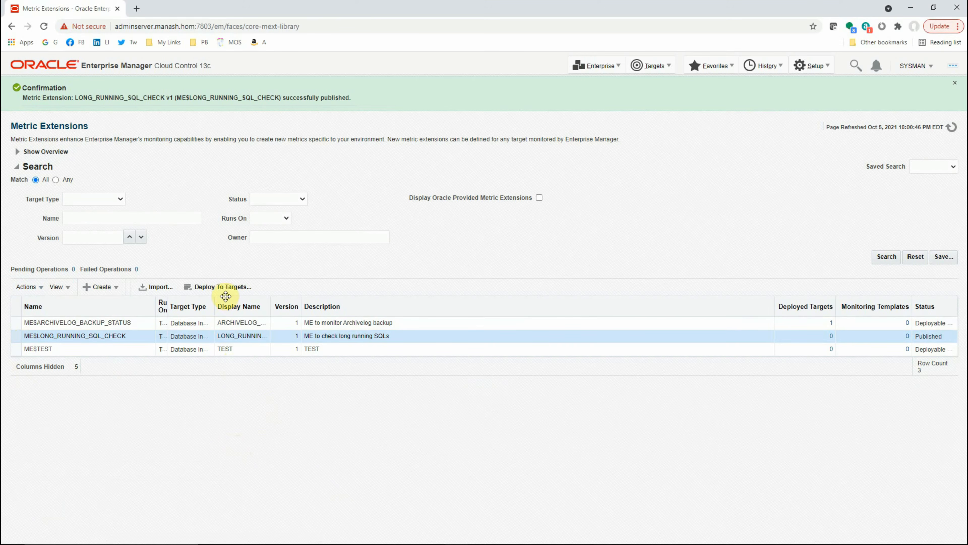
# Deploy the published LONG_RUNNING_SQL_CHECK metric extension to the catdb database instance and submit the deployment.
pyautogui.click(225, 287)
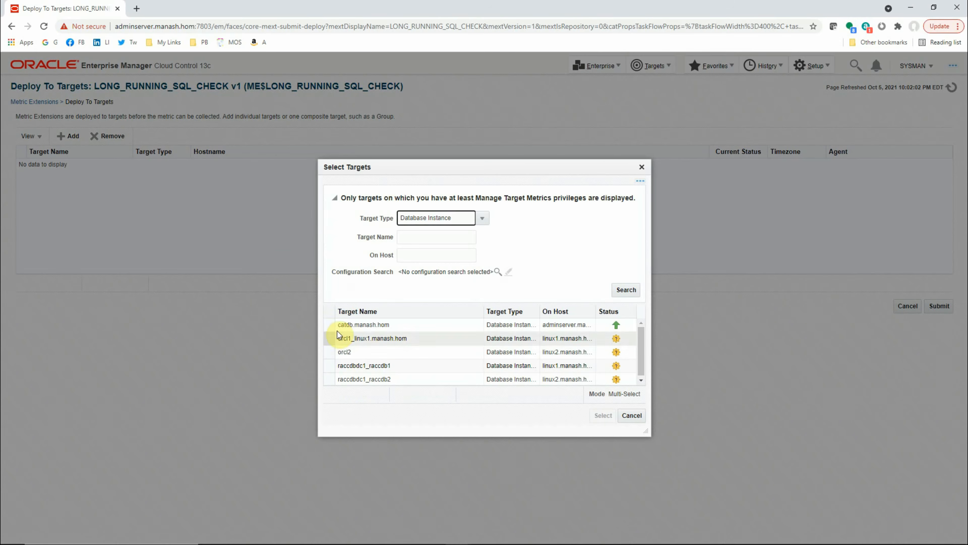
pyautogui.click(331, 324)
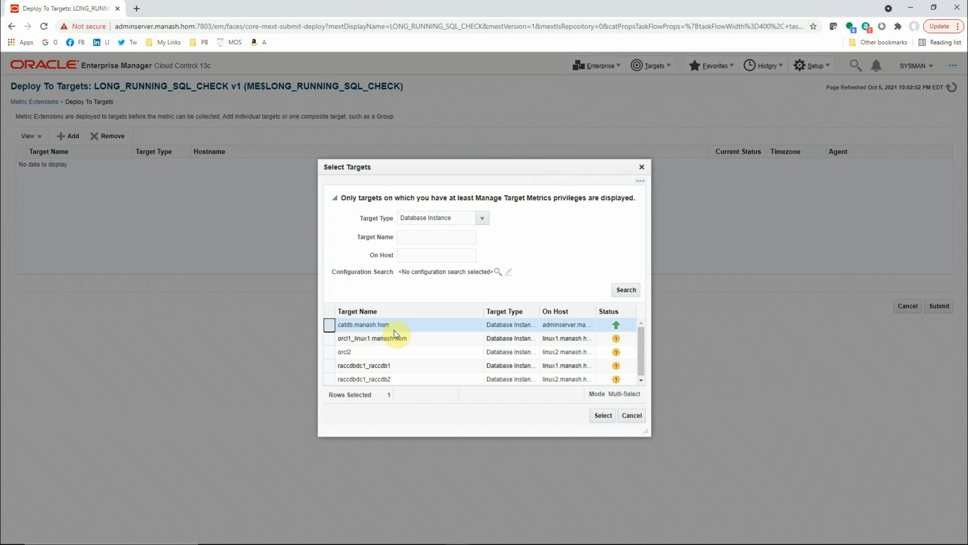
pyautogui.moveTo(645, 431); pyautogui.dragTo(671, 484)
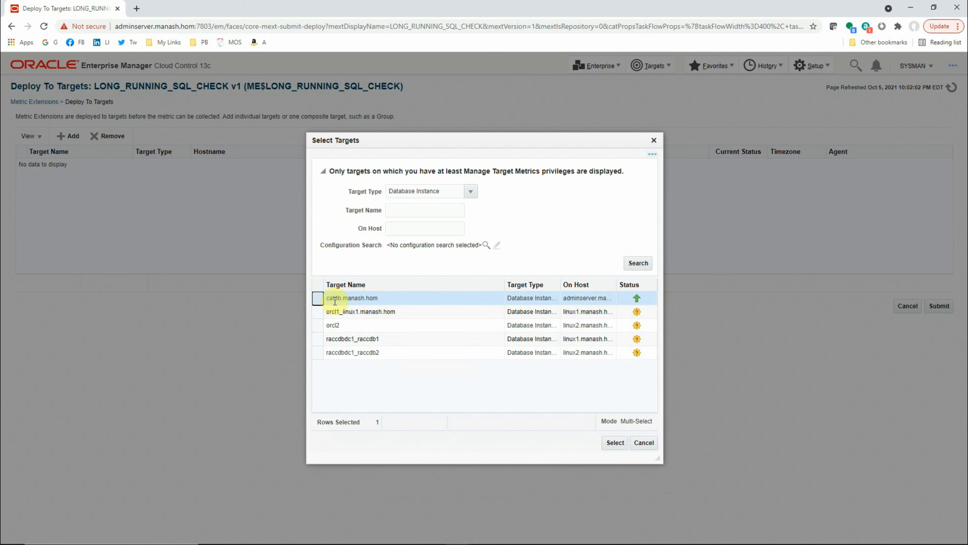
pyautogui.click(318, 298)
pyautogui.click(614, 442)
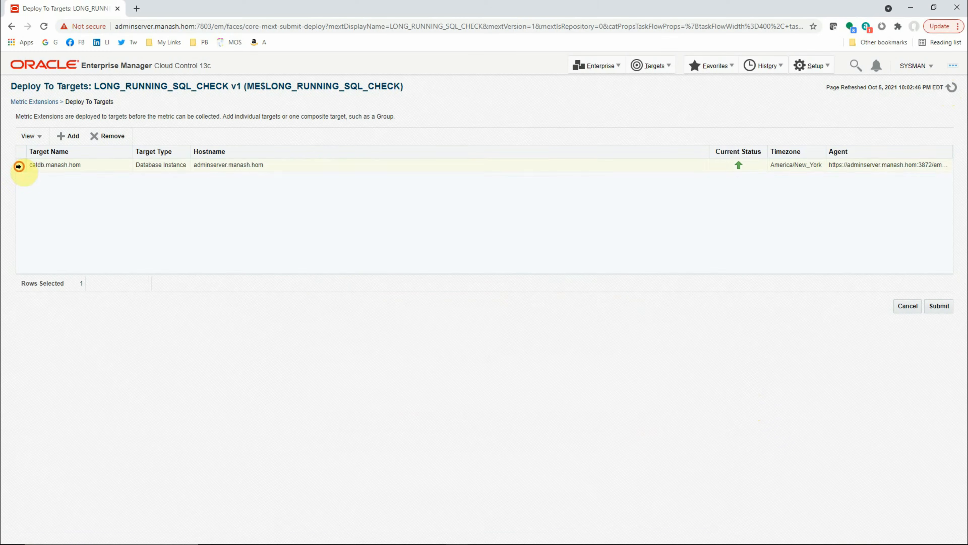
pyautogui.click(20, 164)
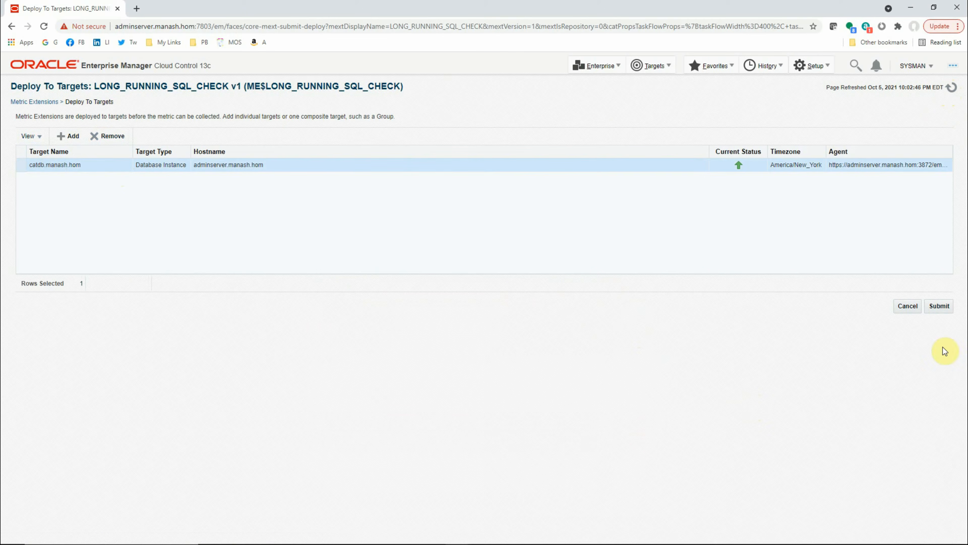
pyautogui.click(940, 306)
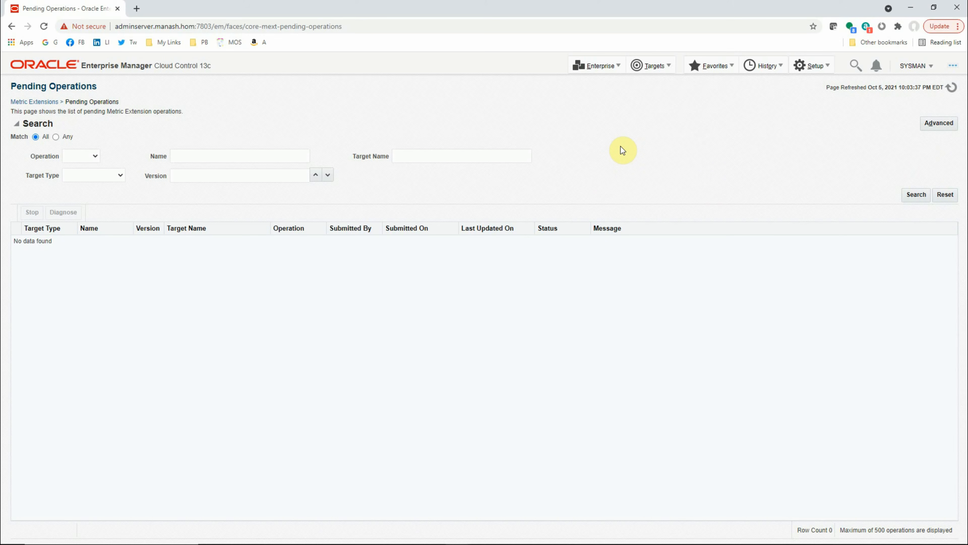
pyautogui.click(820, 70)
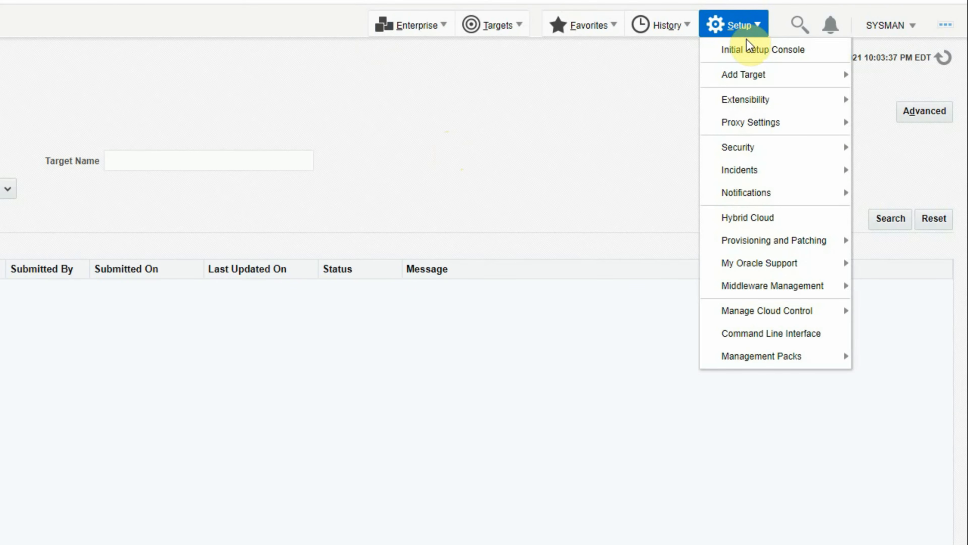
pyautogui.moveTo(795, 163)
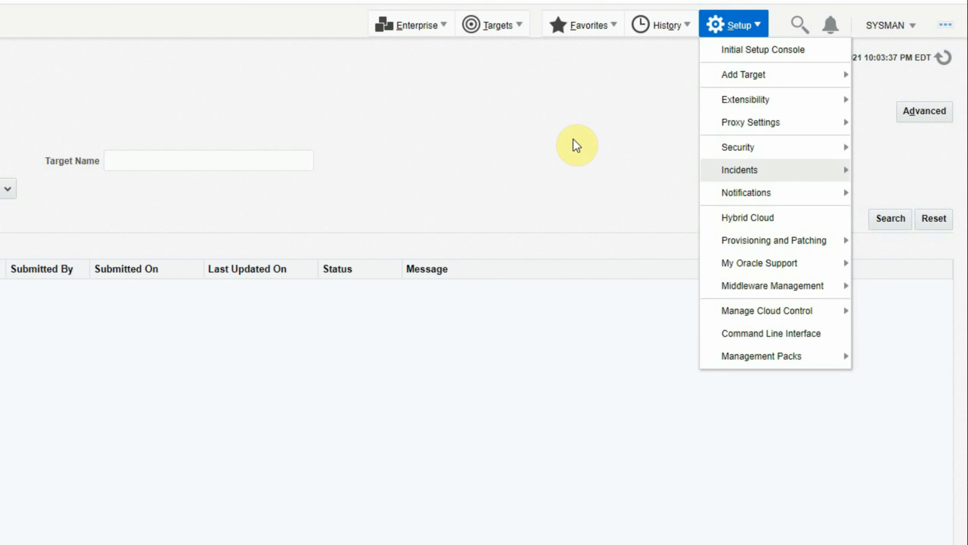
pyautogui.click(483, 186)
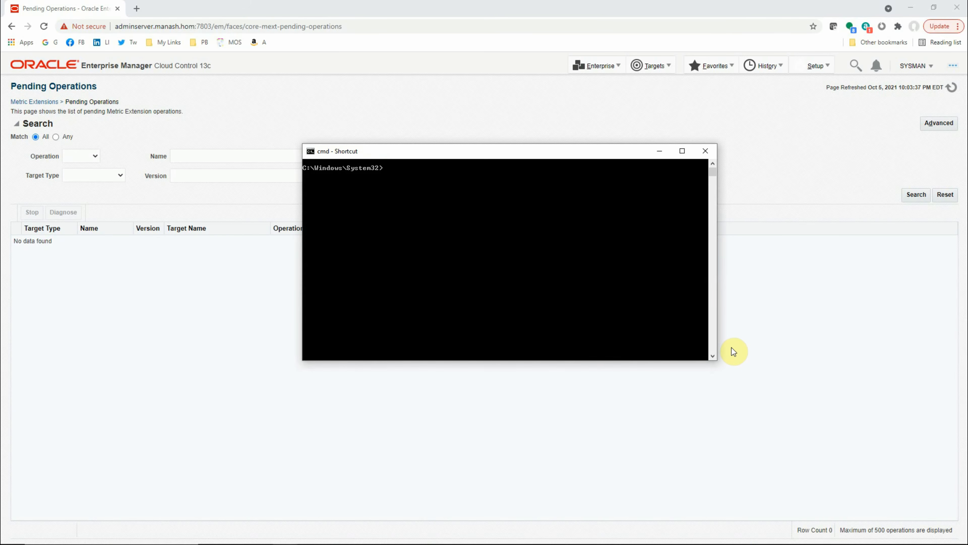
# In Command Prompt, connect to catdb as system with SQL*Plus and enter exec dbms_lock.sleep(1200) to create a long-running session.
pyautogui.write('sqlplus system@catdb')
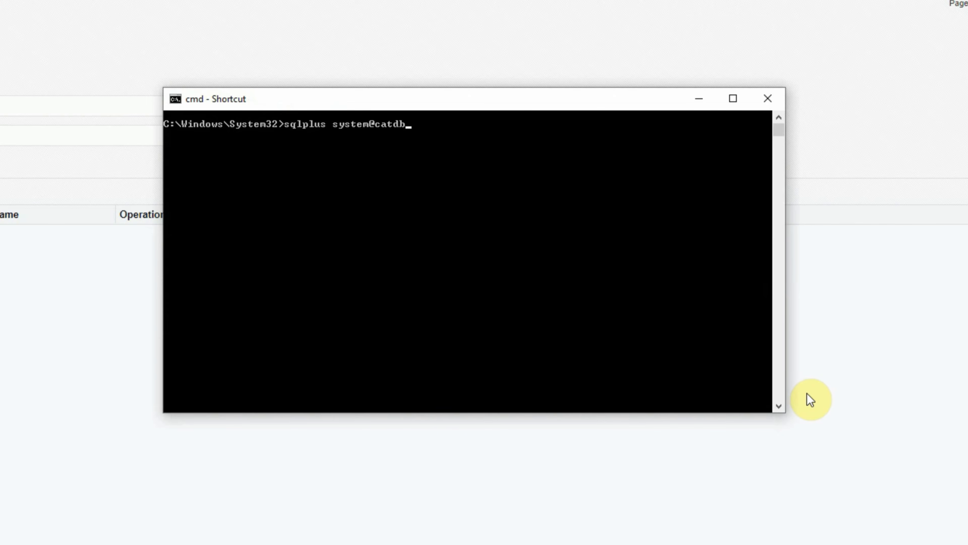
pyautogui.press('Return')
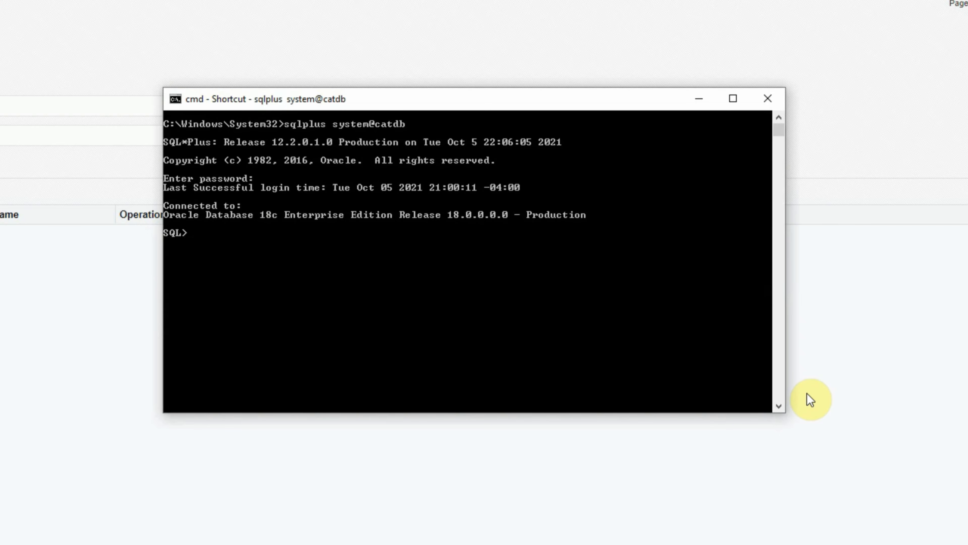
pyautogui.write('exec dbms_lock.sleep')
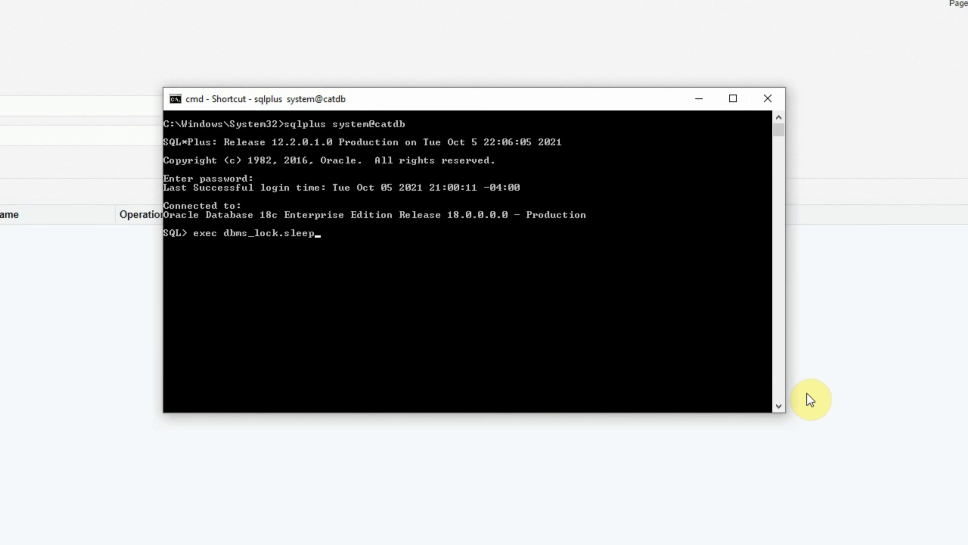
pyautogui.write('(1200)')
pyautogui.press('Left')
pyautogui.press('Left')
pyautogui.press('Left')
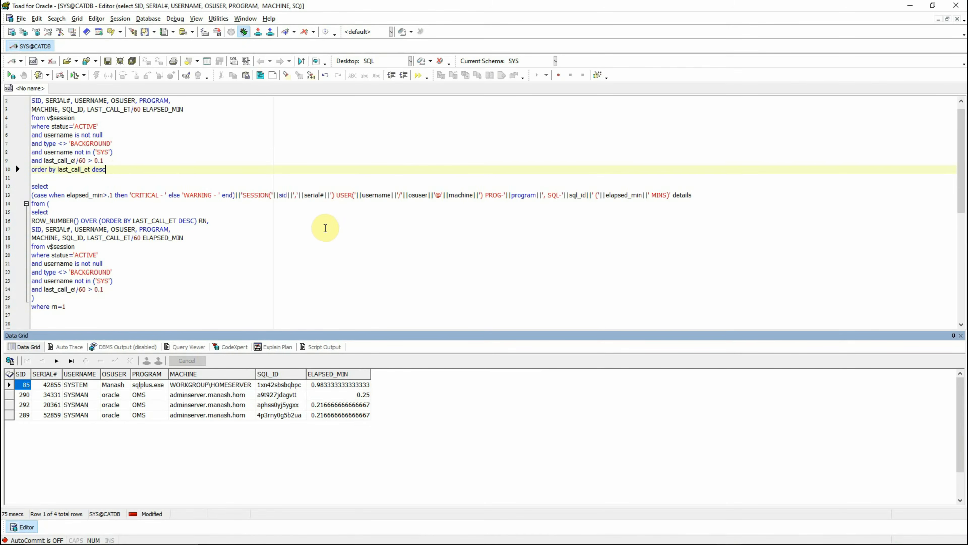
# In Toad, check the sleeping session's row and wrap LAST_CALL_ET/60 in round() for ELAPSED_MIN in the active-session query.
pyautogui.click(10, 387)
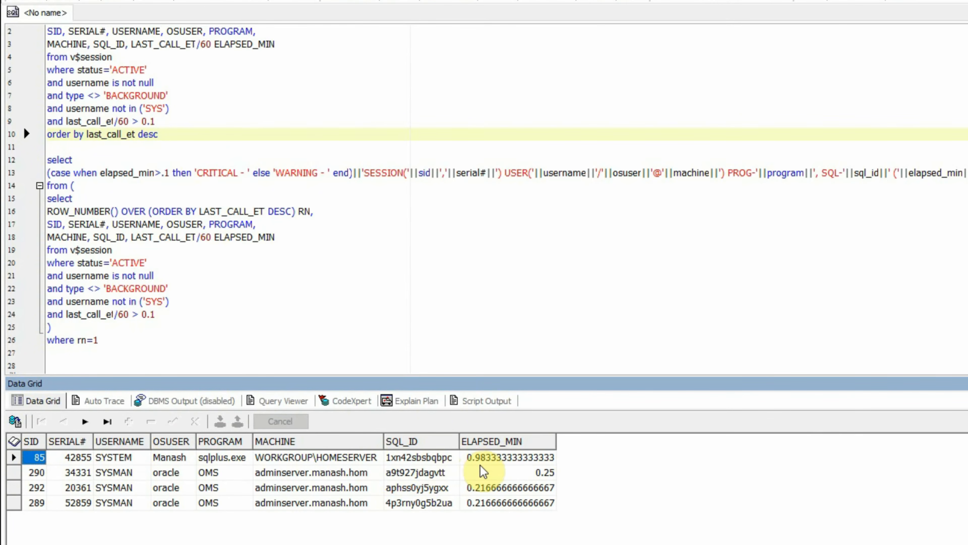
pyautogui.press('F6')
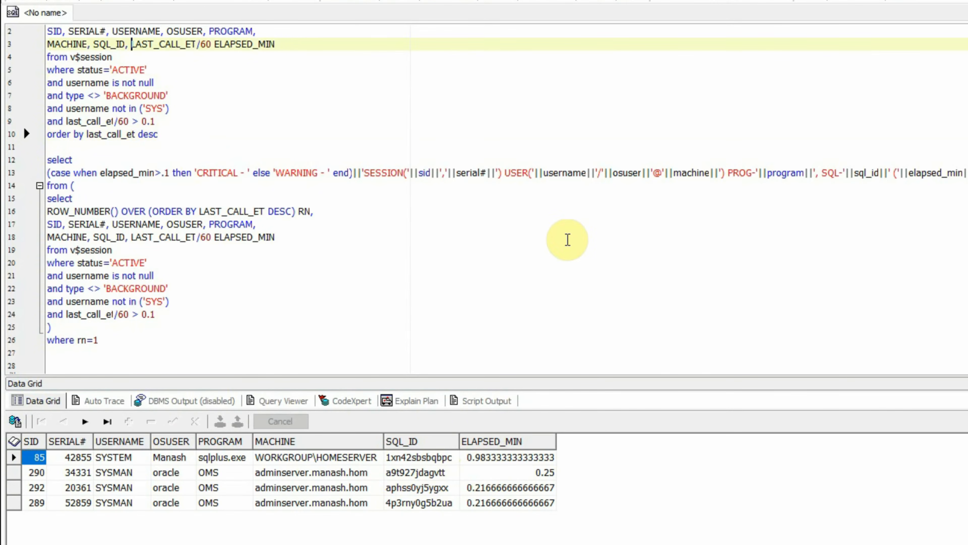
pyautogui.write('round(')
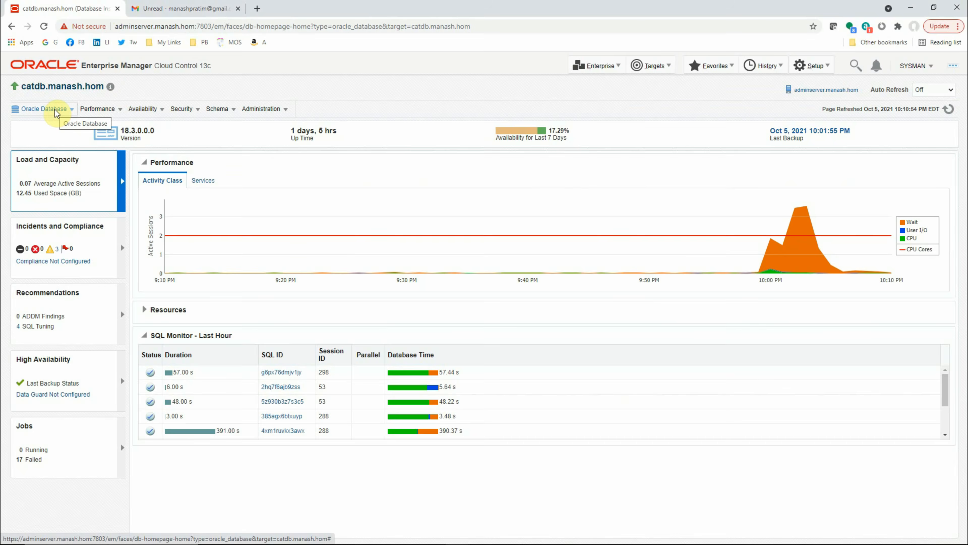
# In Enterprise Manager, open catdb's Incident Manager and examine the long-running SQL incident's event message and e-mail notification comment.
pyautogui.click(72, 112)
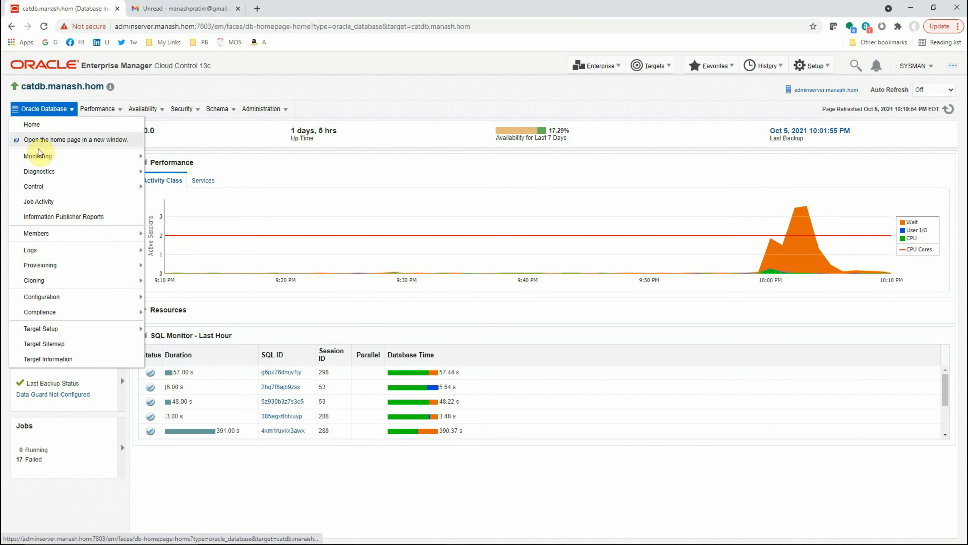
pyautogui.moveTo(37, 156)
pyautogui.click(196, 221)
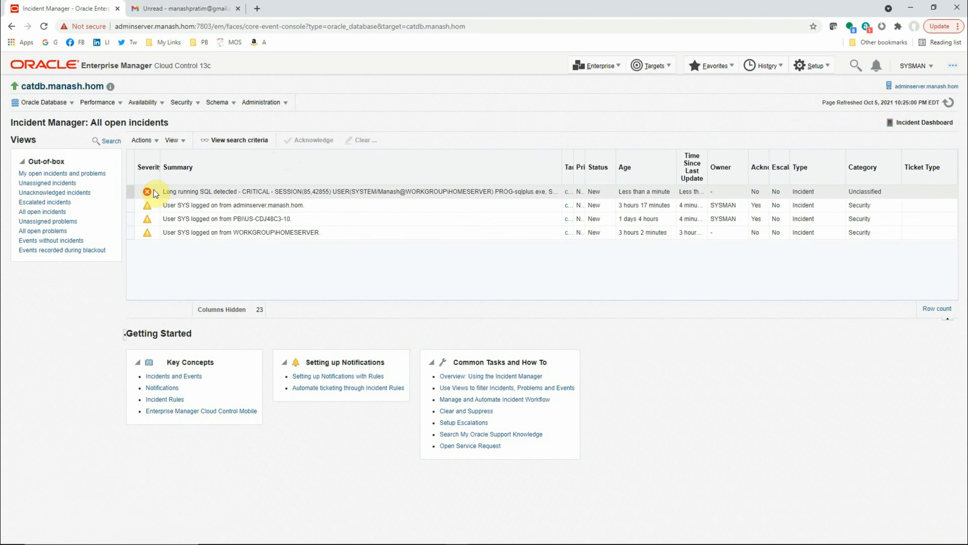
pyautogui.click(400, 193)
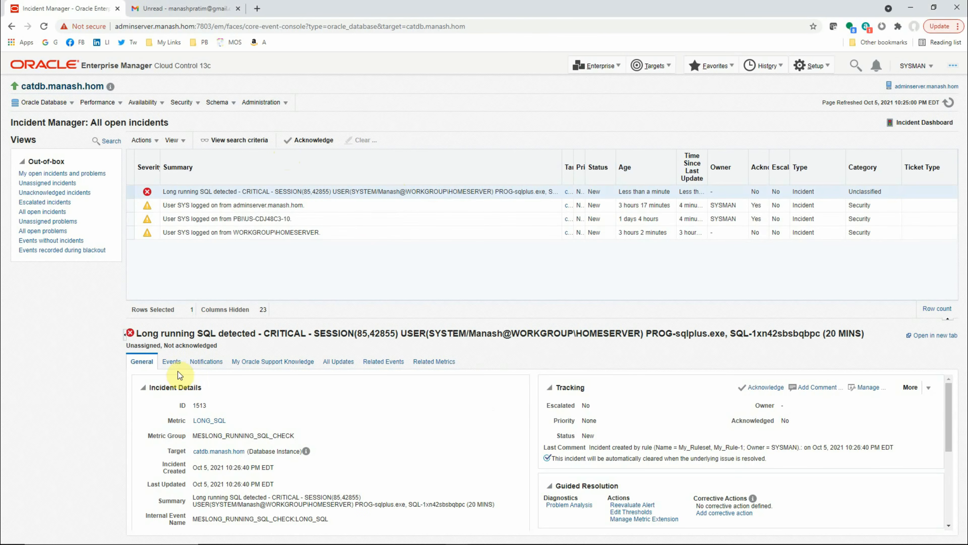
pyautogui.click(172, 363)
pyautogui.click(262, 432)
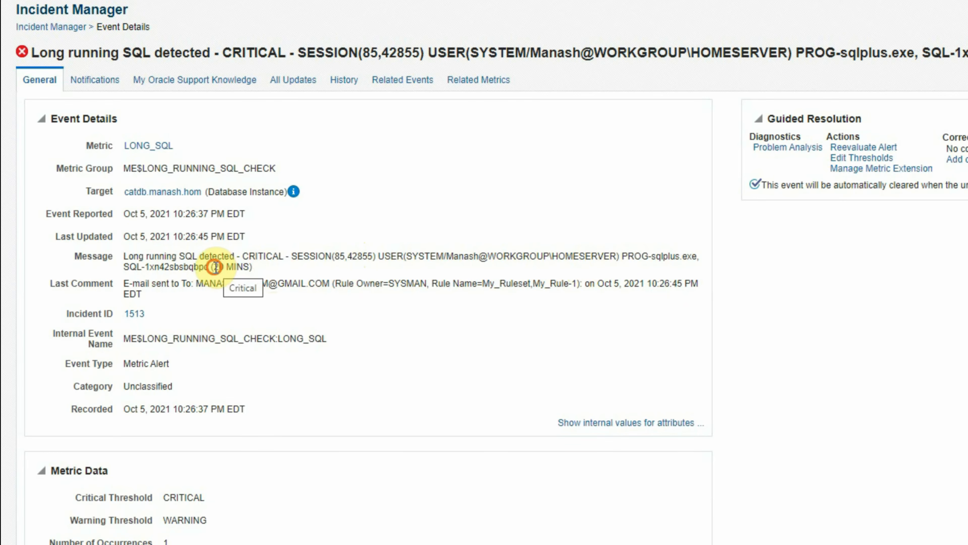
pyautogui.moveTo(217, 267); pyautogui.dragTo(250, 268)
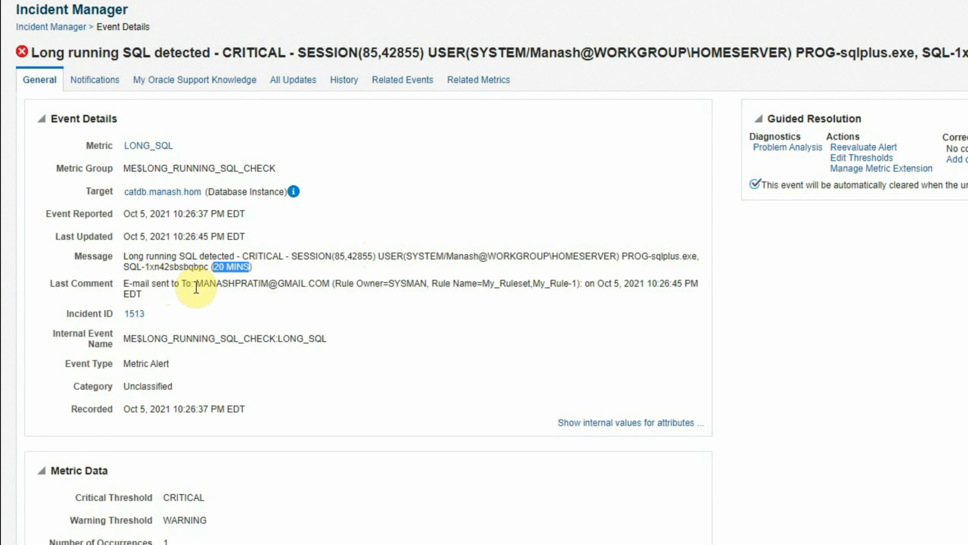
pyautogui.moveTo(195, 284); pyautogui.dragTo(328, 285)
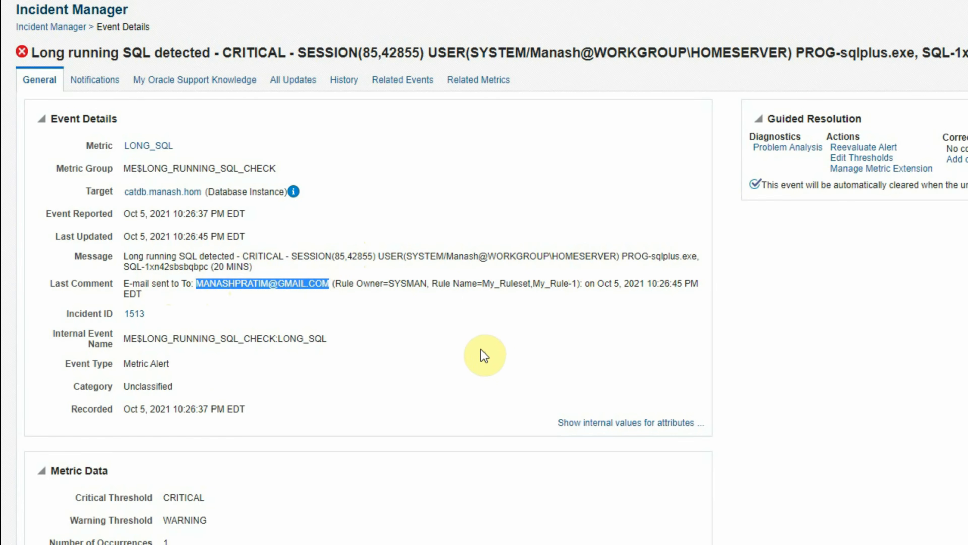
# Open the critical long-running SQL alert e-mail in Gmail and check its target database, SQL ID, session and user details.
pyautogui.click(174, 8)
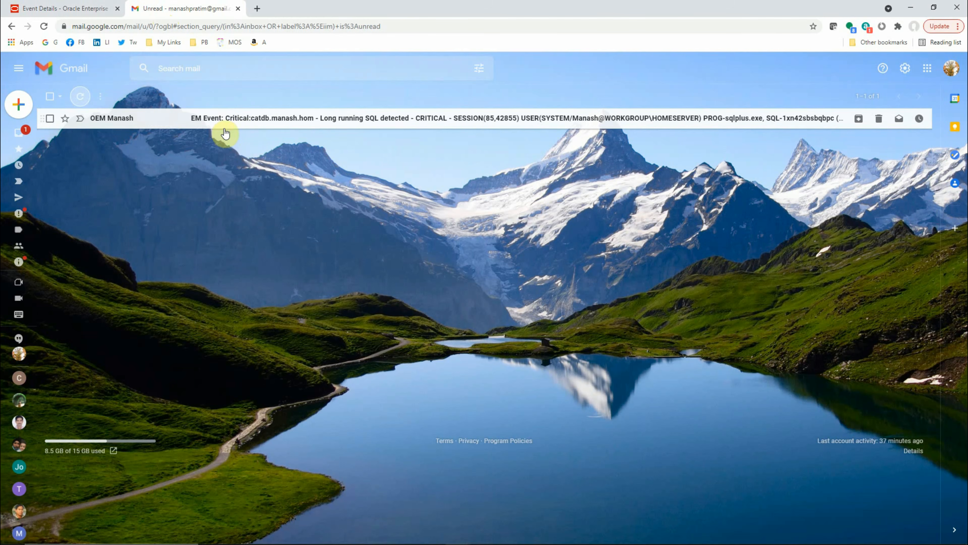
pyautogui.click(235, 119)
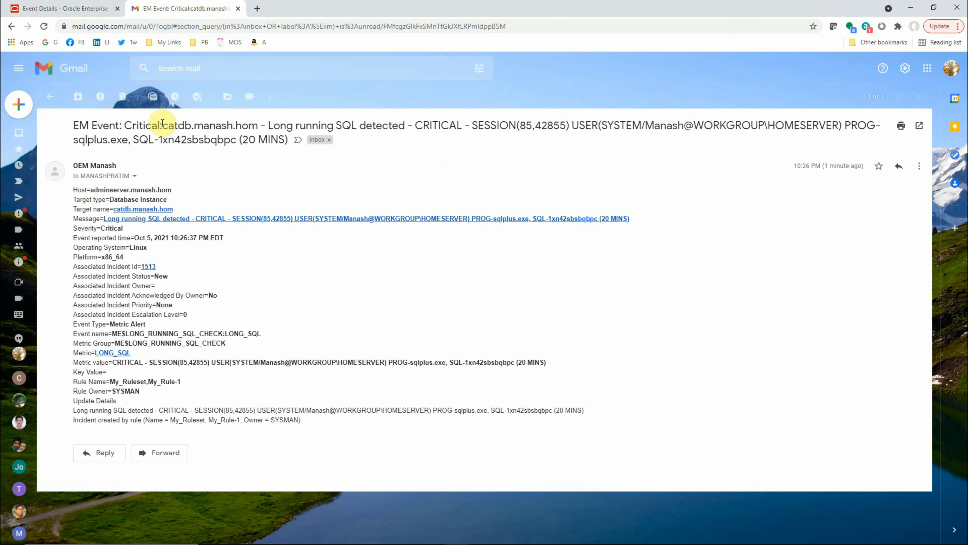
pyautogui.moveTo(163, 126); pyautogui.dragTo(258, 125)
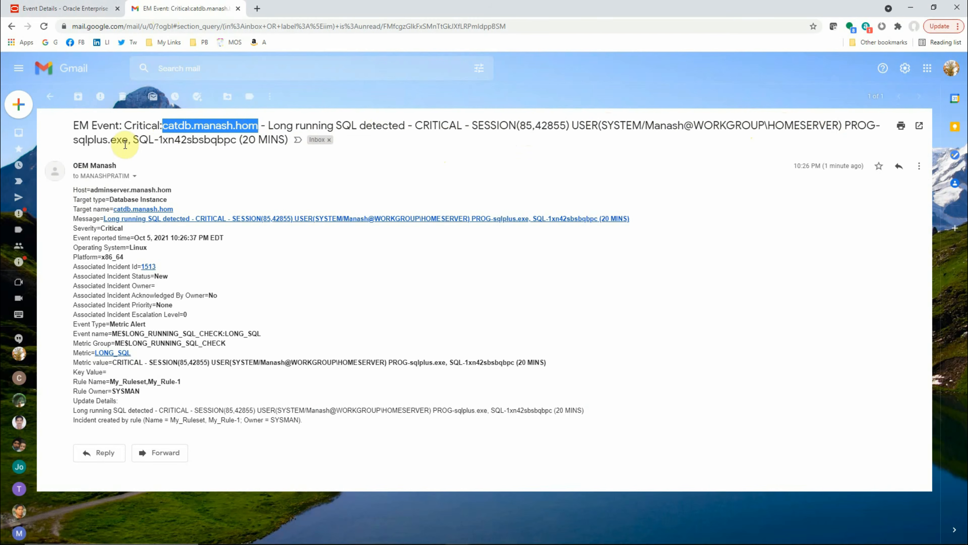
pyautogui.moveTo(134, 140); pyautogui.dragTo(217, 140)
pyautogui.click(236, 158)
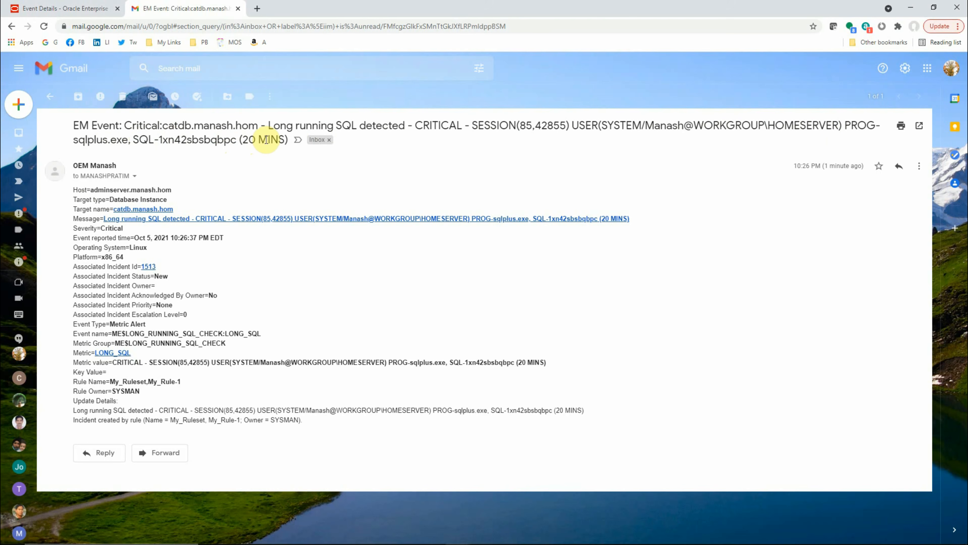
pyautogui.moveTo(521, 127); pyautogui.dragTo(566, 127)
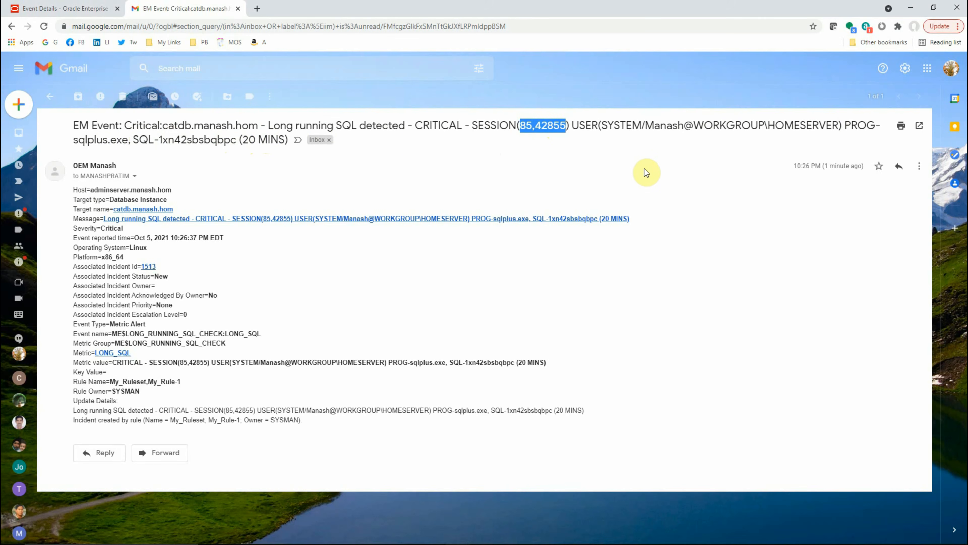
pyautogui.moveTo(645, 127); pyautogui.dragTo(685, 127)
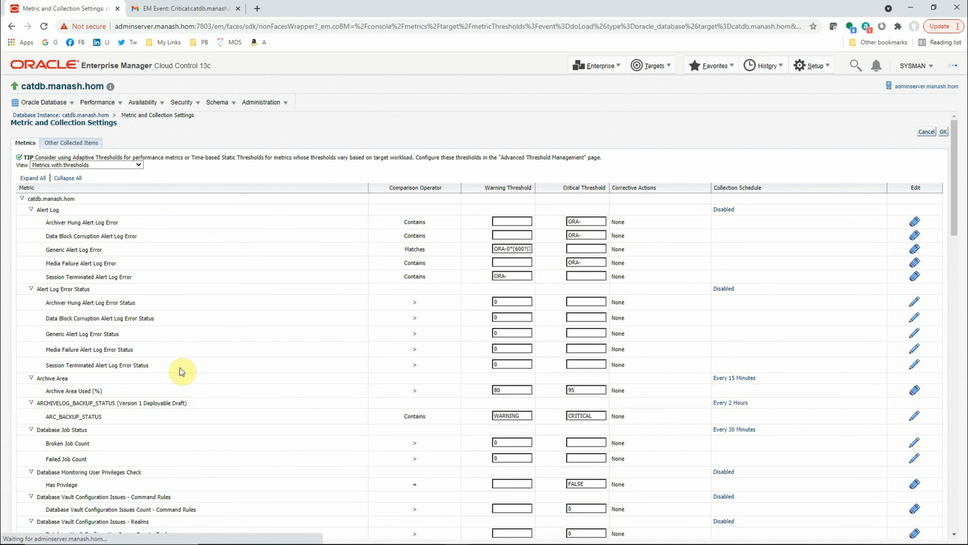
# Check the LONG_RUNNING_SQL_CHECK thresholds and collection schedule in catdb's Metric and Collection Settings.
pyautogui.scroll(-7, 180, 368)
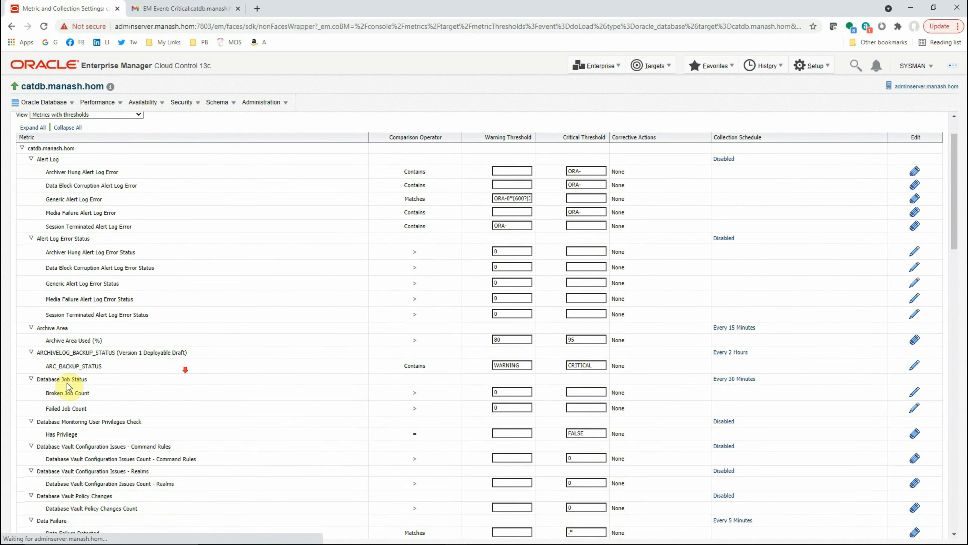
pyautogui.scroll(-8, 97, 398)
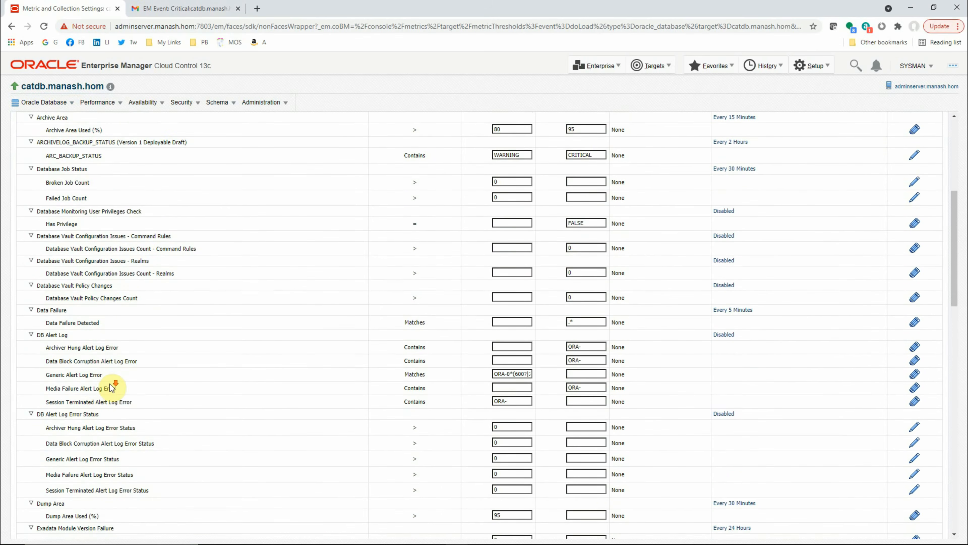
pyautogui.scroll(-4, 141, 428)
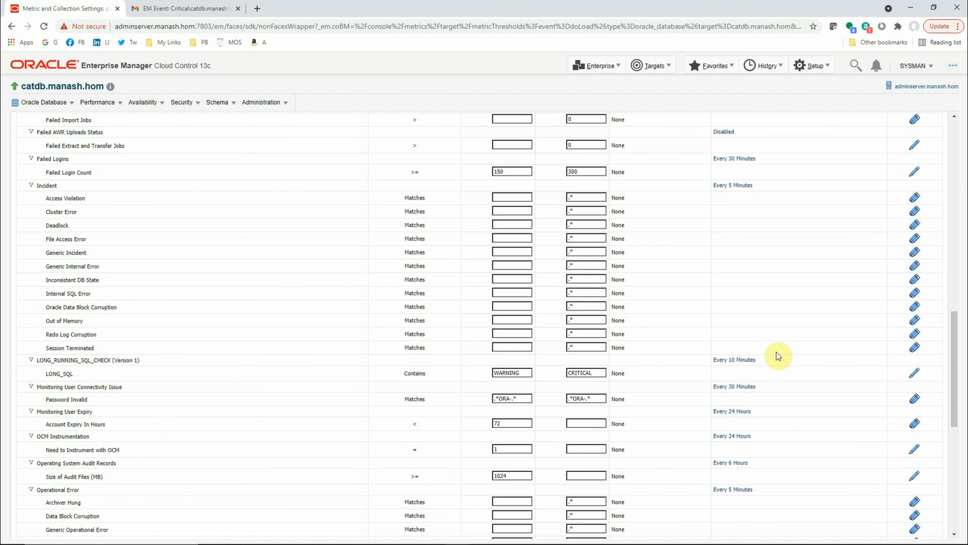
# Rerun the active-session query in Toad and check the status of the sleep call in Command Prompt.
pyautogui.hotkey('alt', 'Tab')
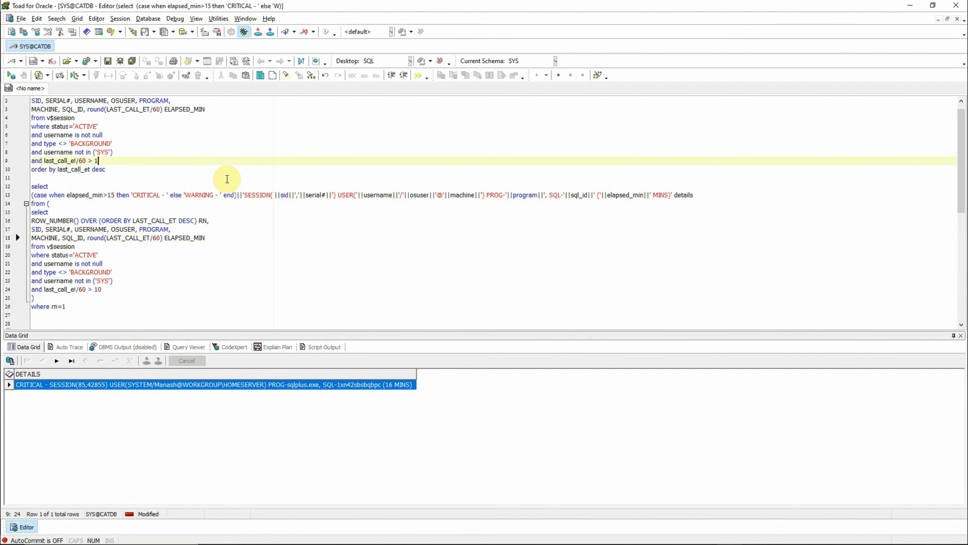
pyautogui.press('F9')
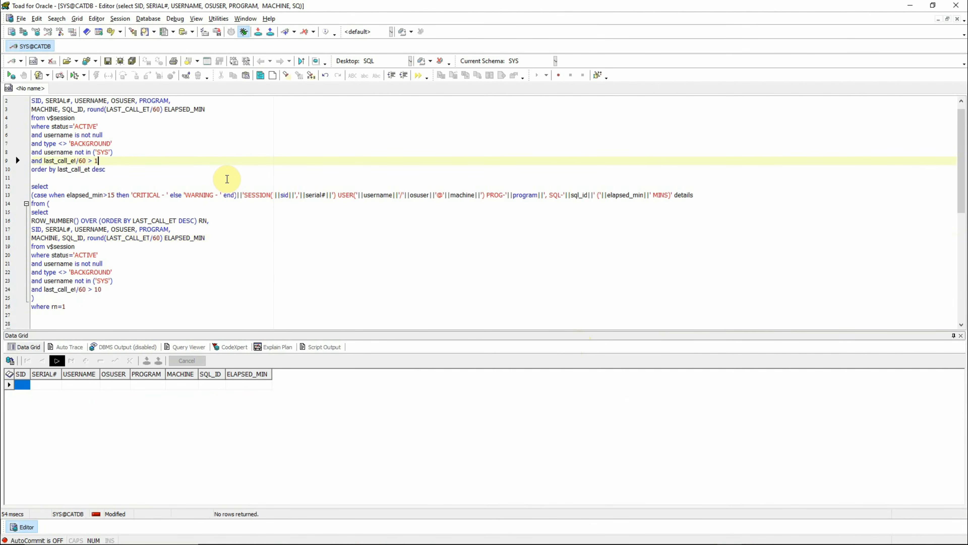
pyautogui.click(507, 540)
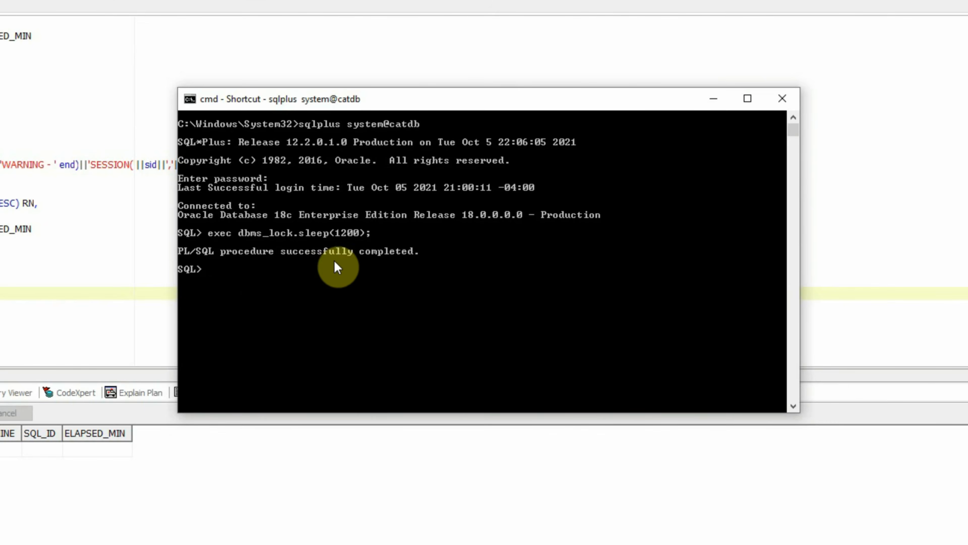
pyautogui.click(254, 272)
# In Enterprise Manager, reevaluate the long-running SQL alert from catdb's Incident Manager and refresh the list of open incidents.
pyautogui.click(58, 95)
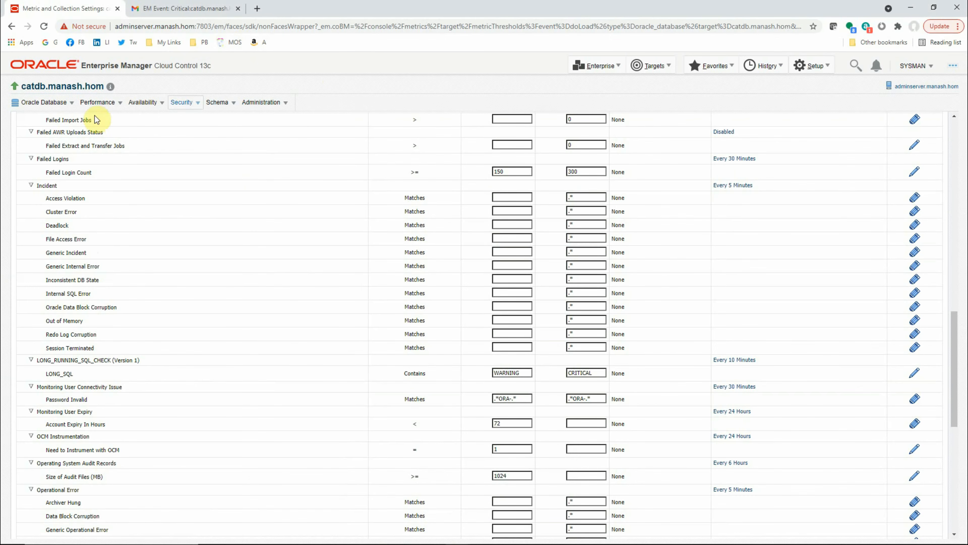
pyautogui.click(73, 102)
pyautogui.moveTo(76, 149)
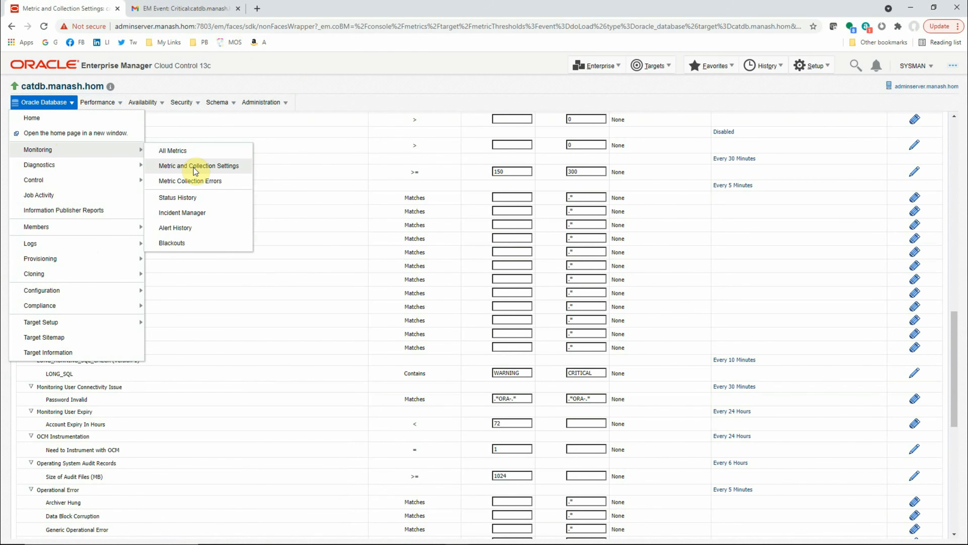
pyautogui.click(192, 211)
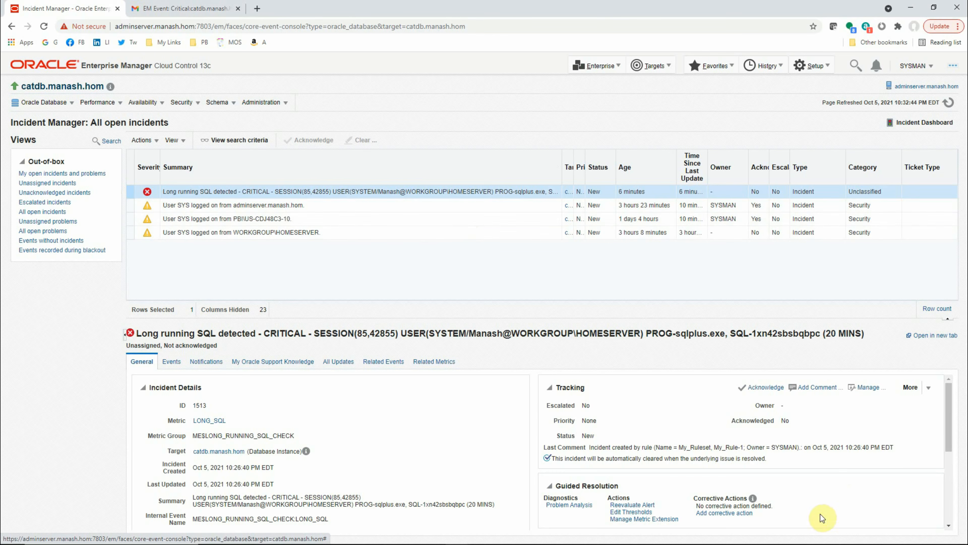
pyautogui.moveTo(953, 428); pyautogui.dragTo(949, 454)
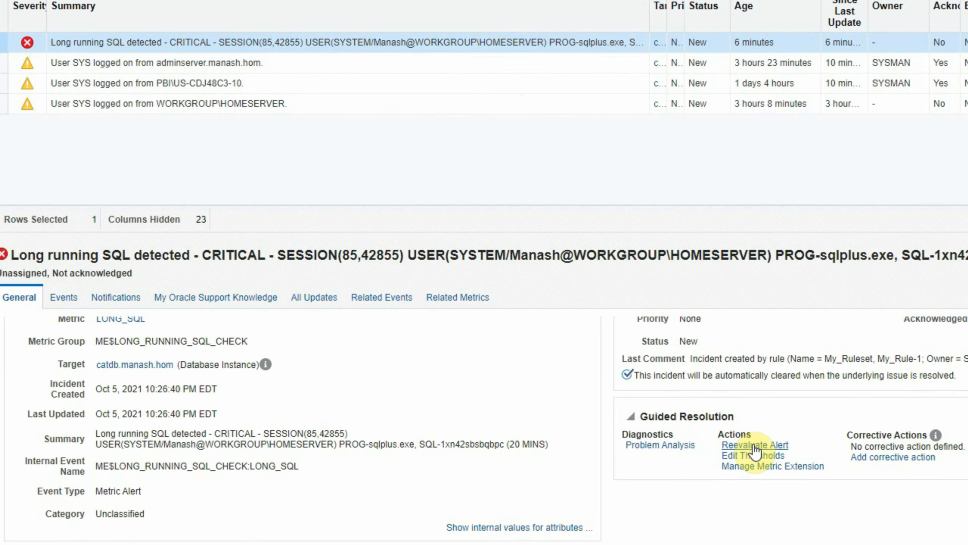
pyautogui.click(633, 460)
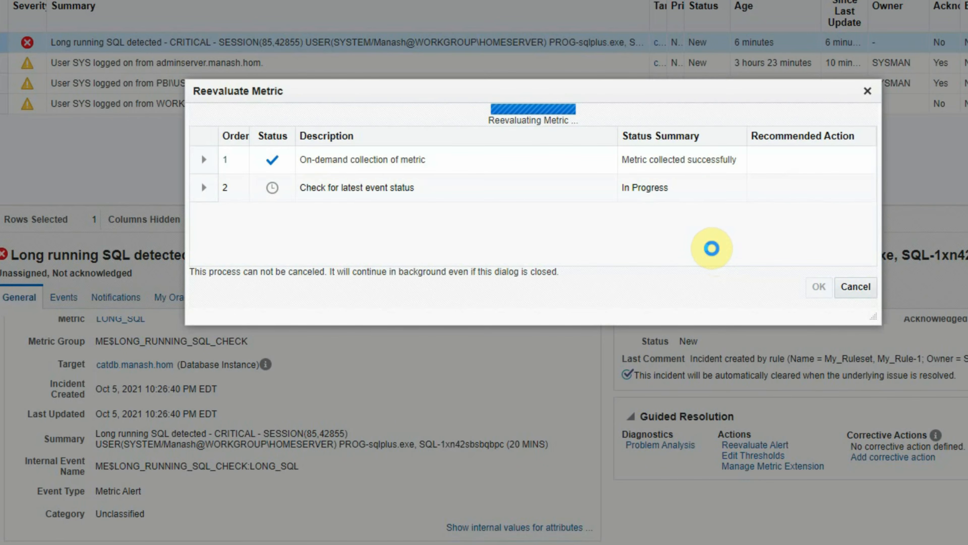
pyautogui.click(815, 291)
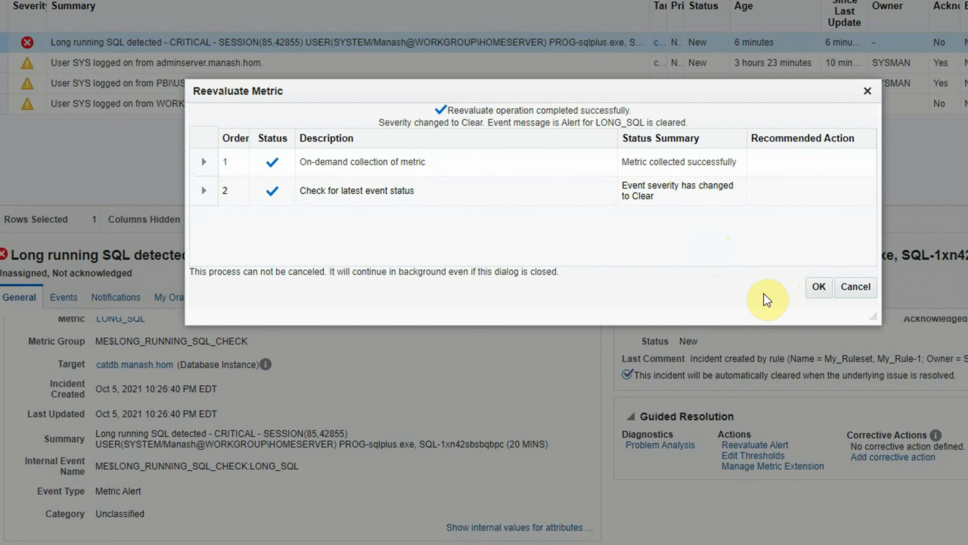
pyautogui.click(637, 266)
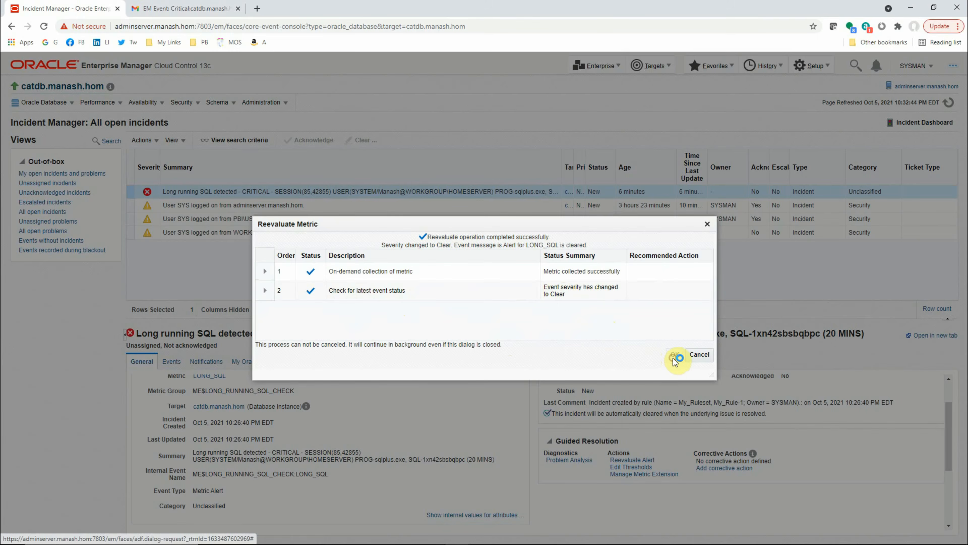
pyautogui.click(819, 287)
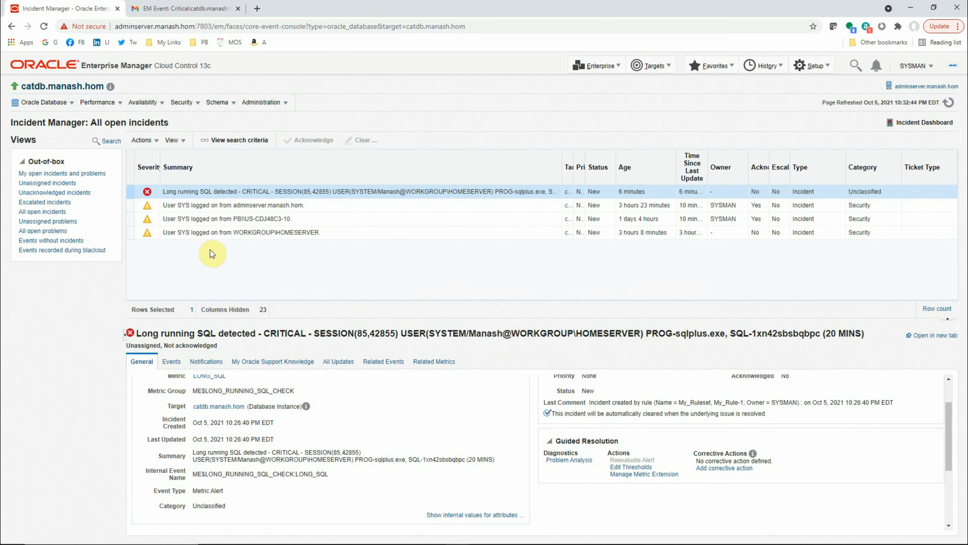
pyautogui.click(948, 102)
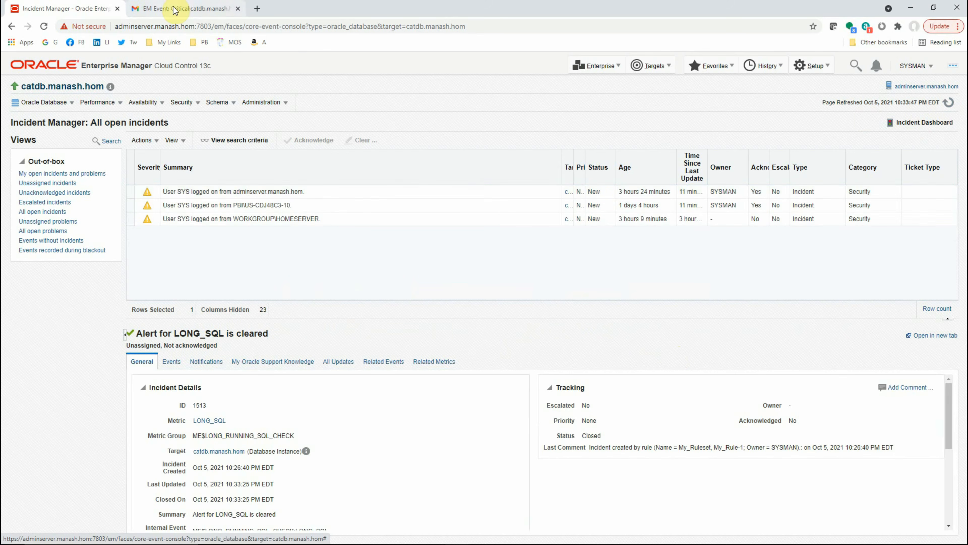
# Return to the unread messages in Gmail and open the clear notification e-mail for the LONG_SQL alert.
pyautogui.click(165, 9)
pyautogui.click(49, 96)
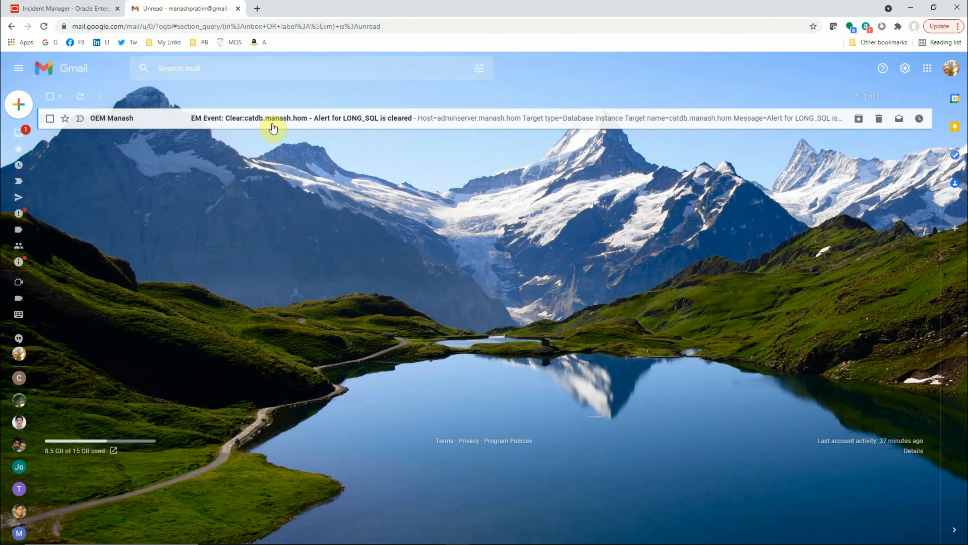
pyautogui.click(382, 120)
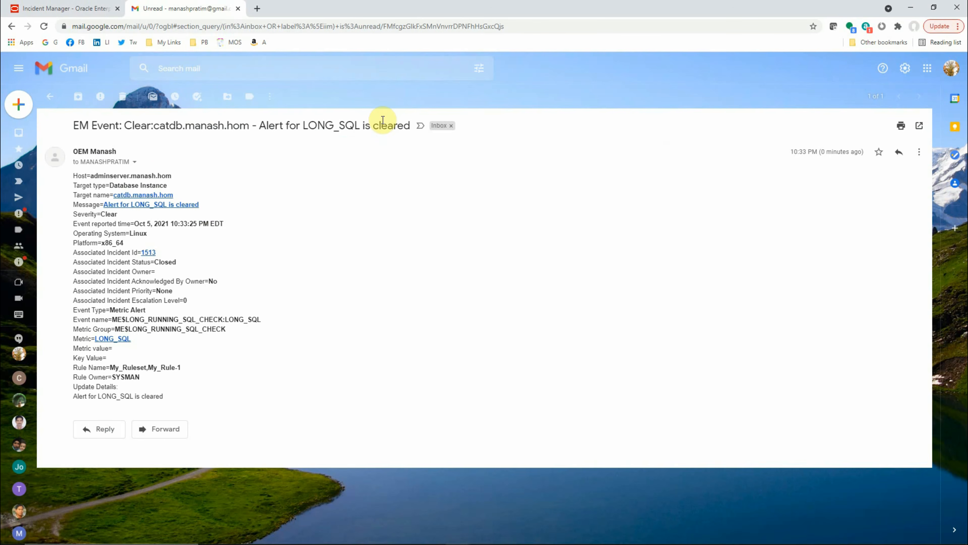